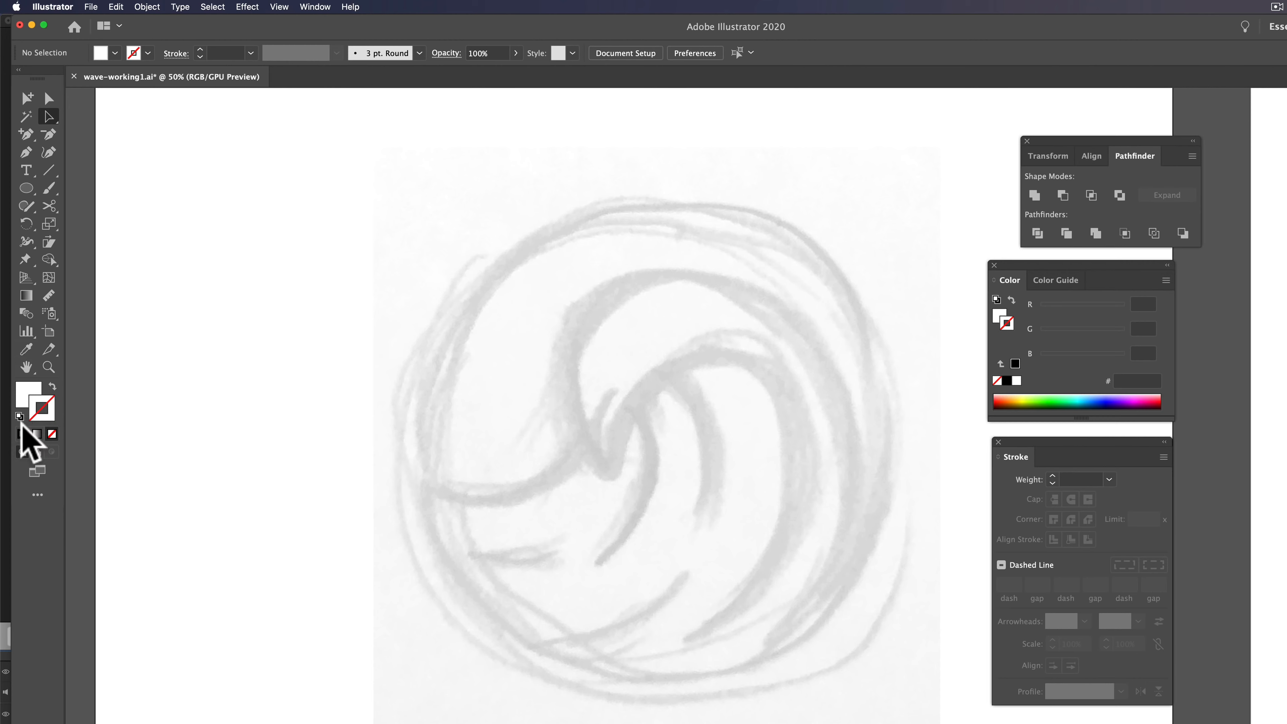
Step: Draw a circle about 1073 px wide over the sketch's outer ring, with no fill and a 40 pt black stroke
{"action": "left_click", "coordinate": [19, 415]}
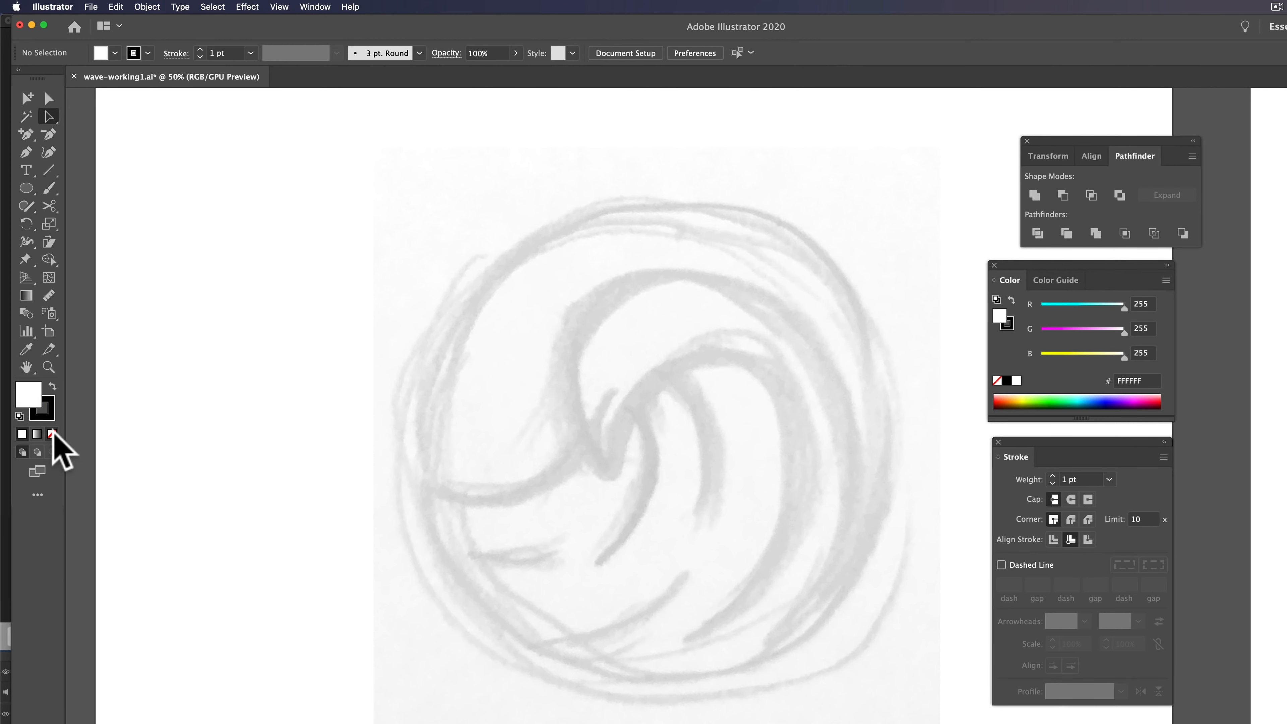
{"action": "left_click", "coordinate": [52, 434]}
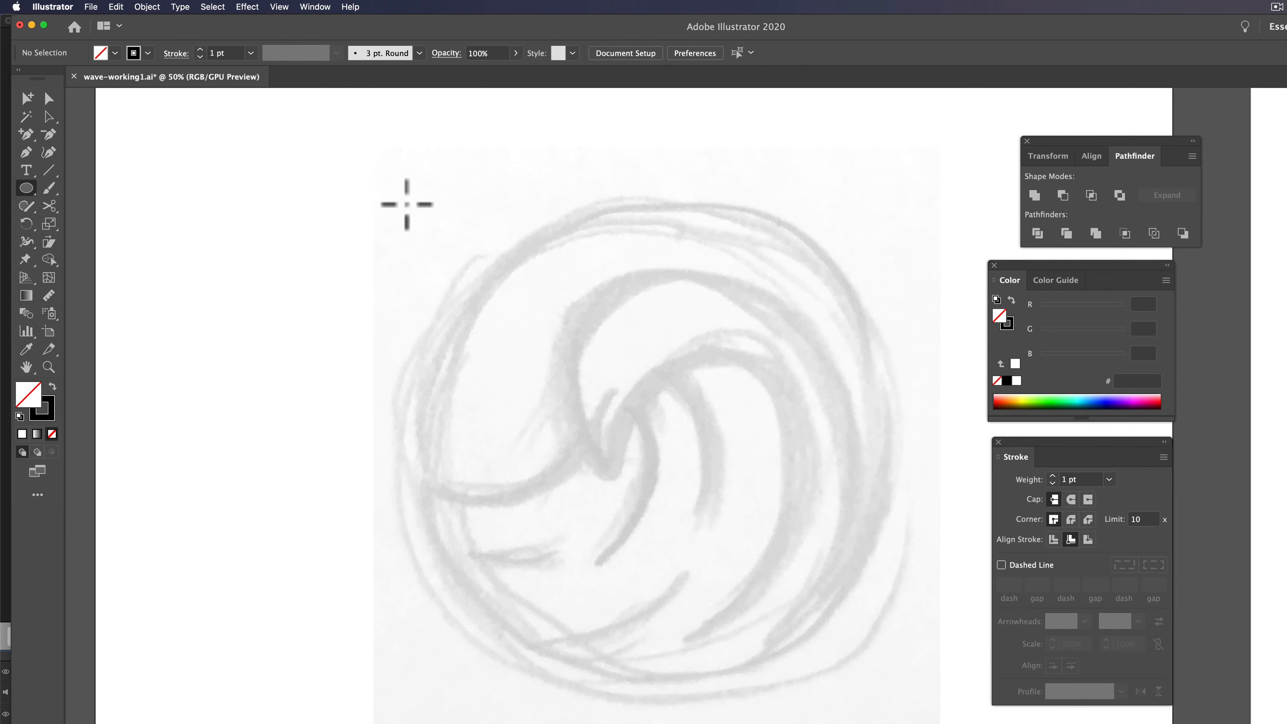
{"action": "left_click_drag", "start_coordinate": [468, 275], "coordinate": [887, 683]}
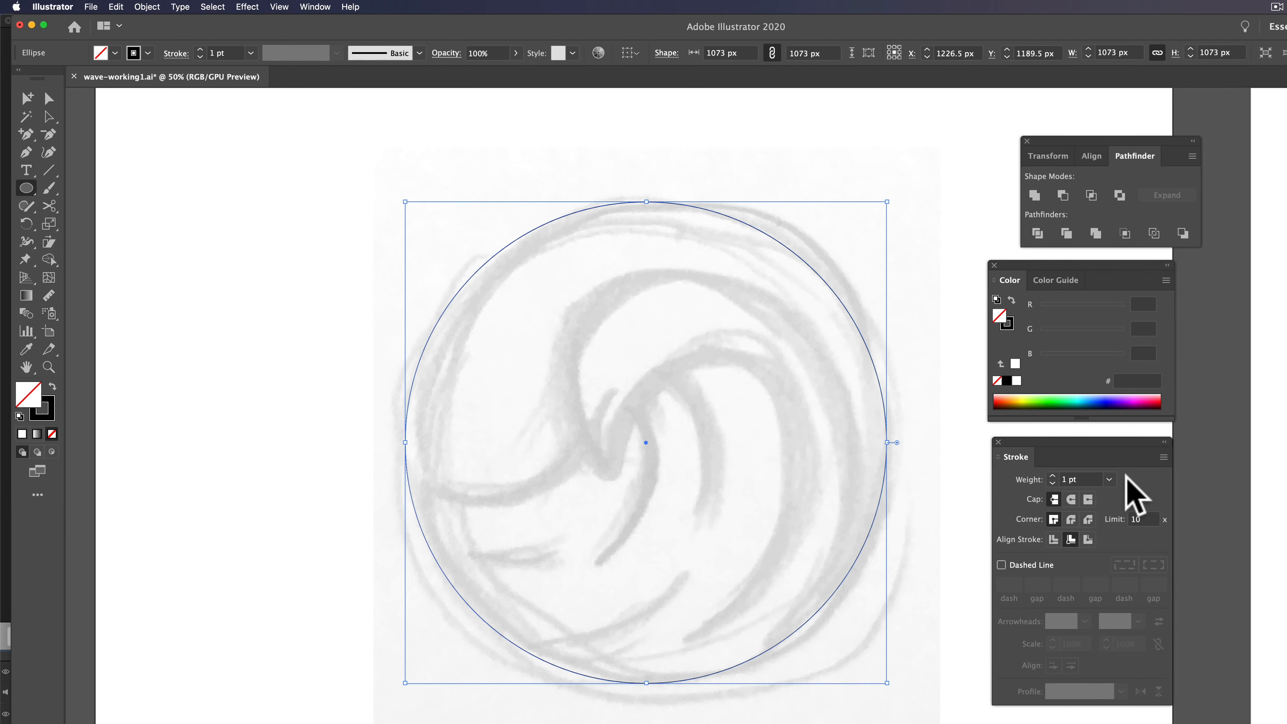
{"action": "left_click", "coordinate": [1109, 479]}
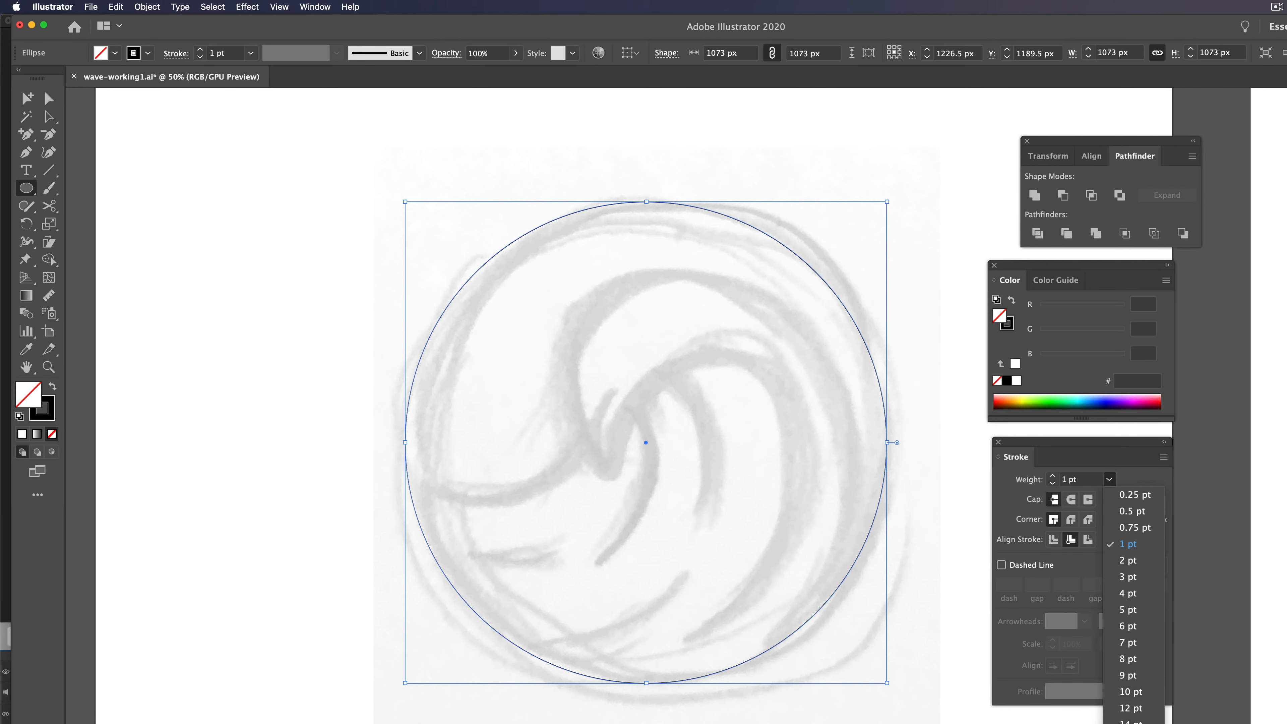
{"action": "left_click", "coordinate": [1131, 723]}
{"action": "key", "text": "super+shift+a"}
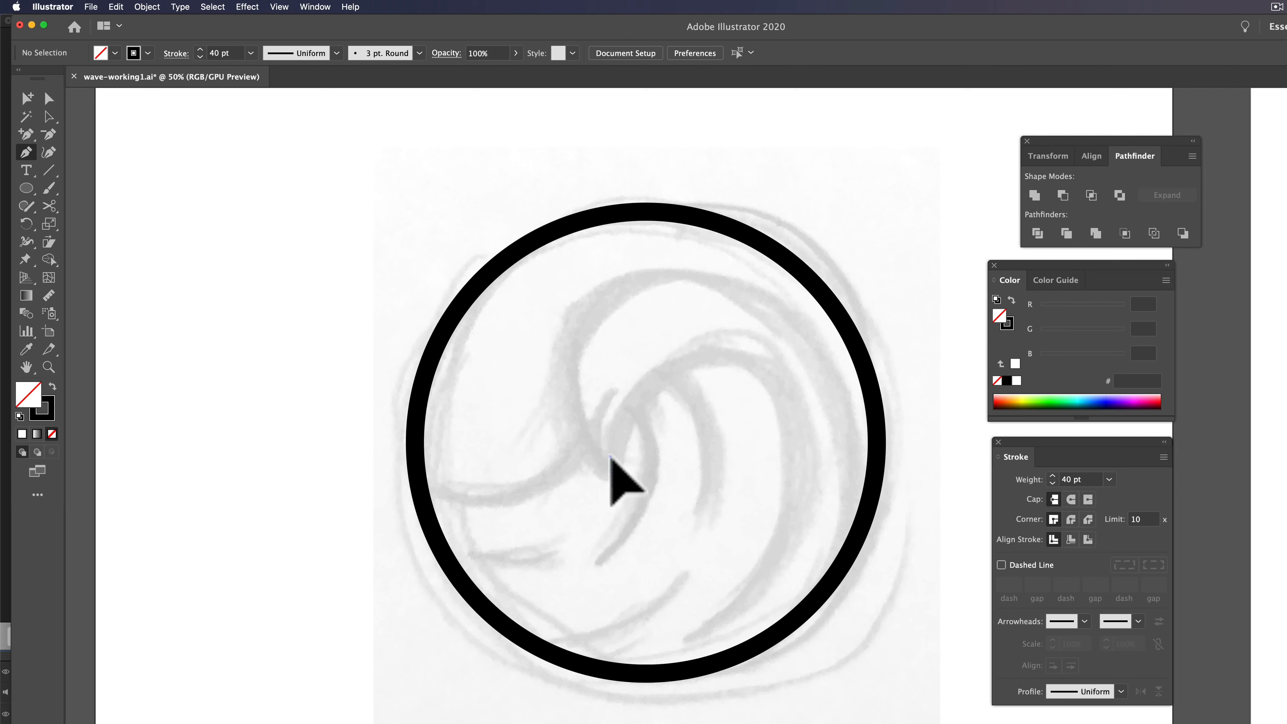
Step: Trace the inner wave curve with the Pen tool, from the central tip over the crest to its lower end near the circle
{"action": "left_click_drag", "start_coordinate": [610, 448], "coordinate": [611, 450]}
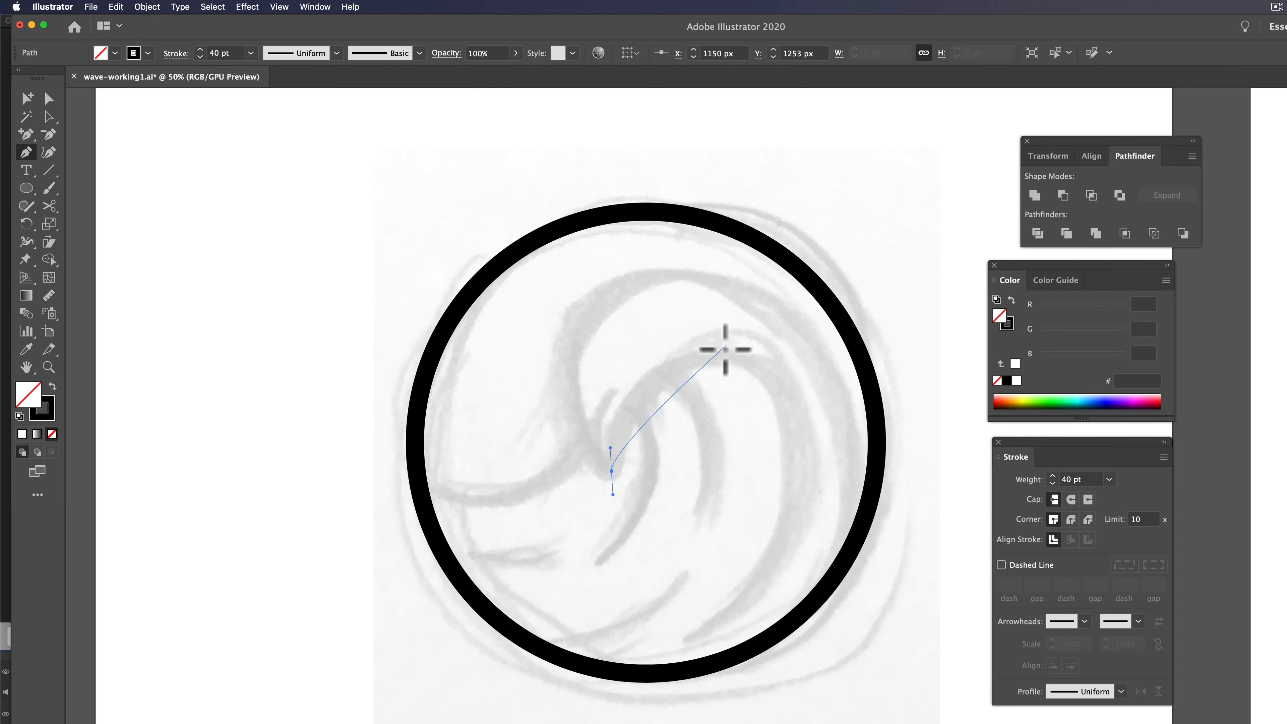
{"action": "left_click_drag", "start_coordinate": [713, 357], "coordinate": [786, 348]}
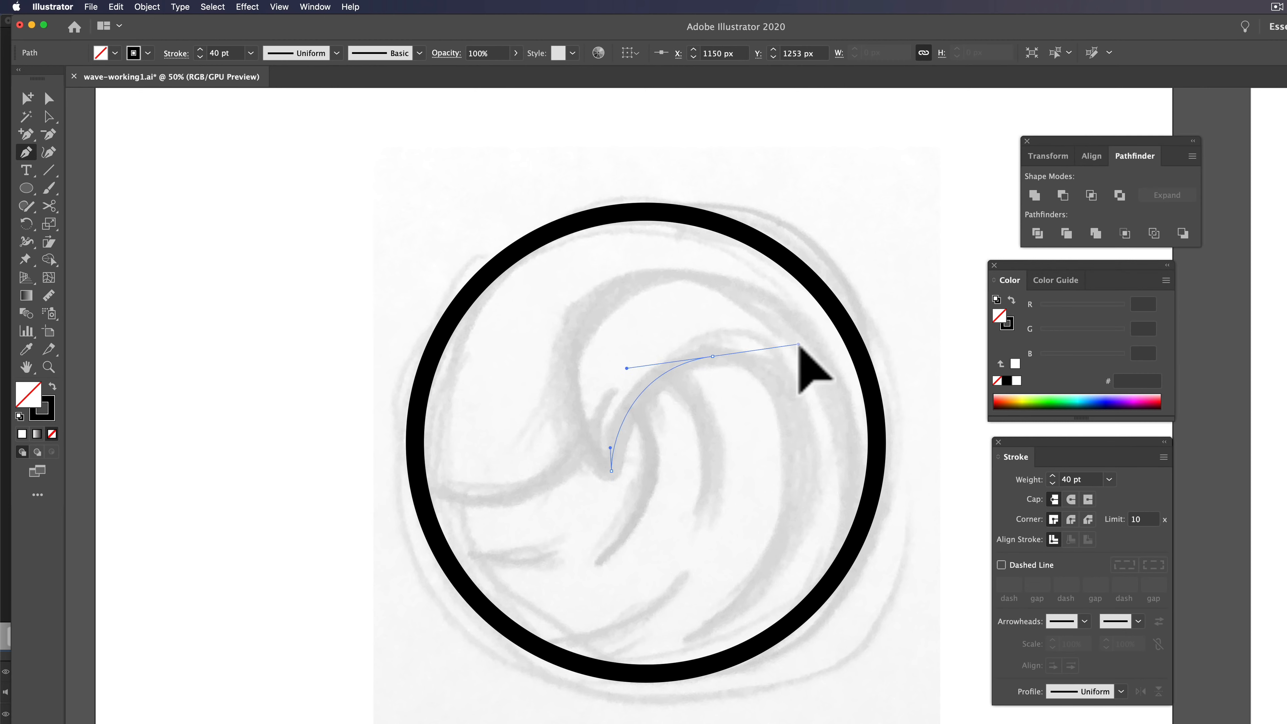
{"action": "left_click_drag", "start_coordinate": [799, 346], "coordinate": [799, 346]}
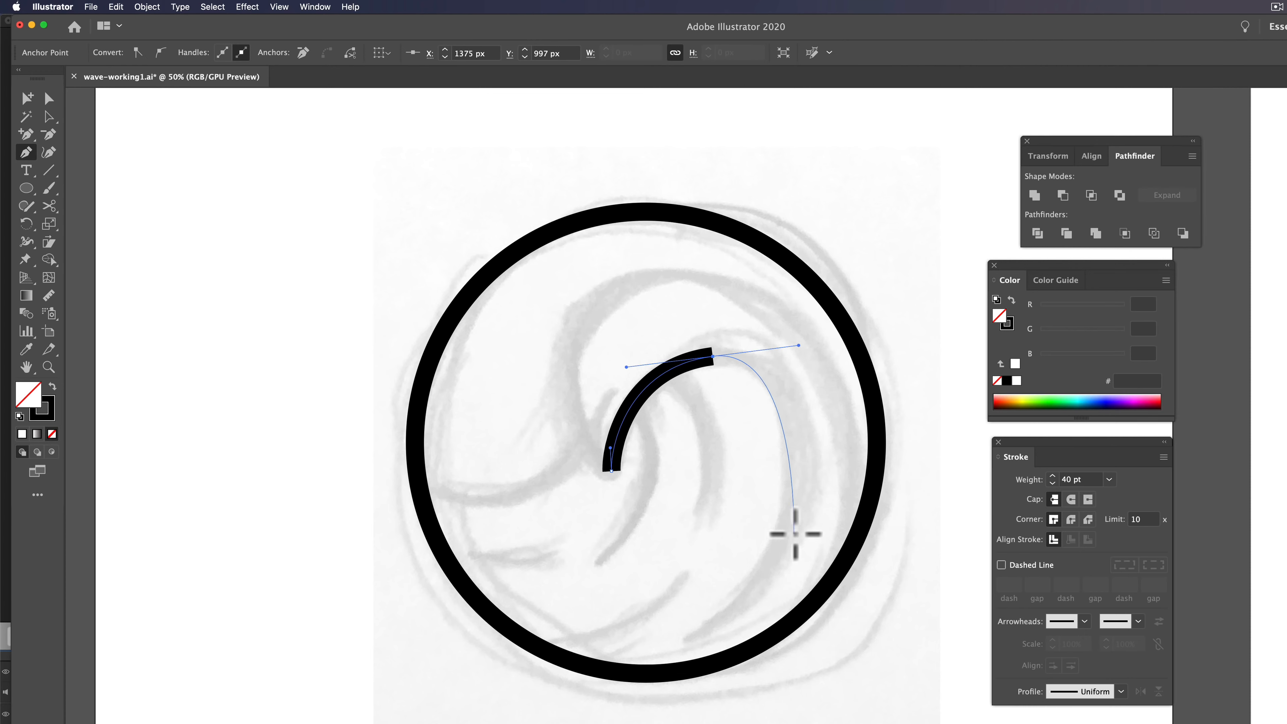
{"action": "left_click_drag", "start_coordinate": [793, 524], "coordinate": [770, 576]}
{"action": "left_click_drag", "start_coordinate": [692, 639], "coordinate": [661, 655]}
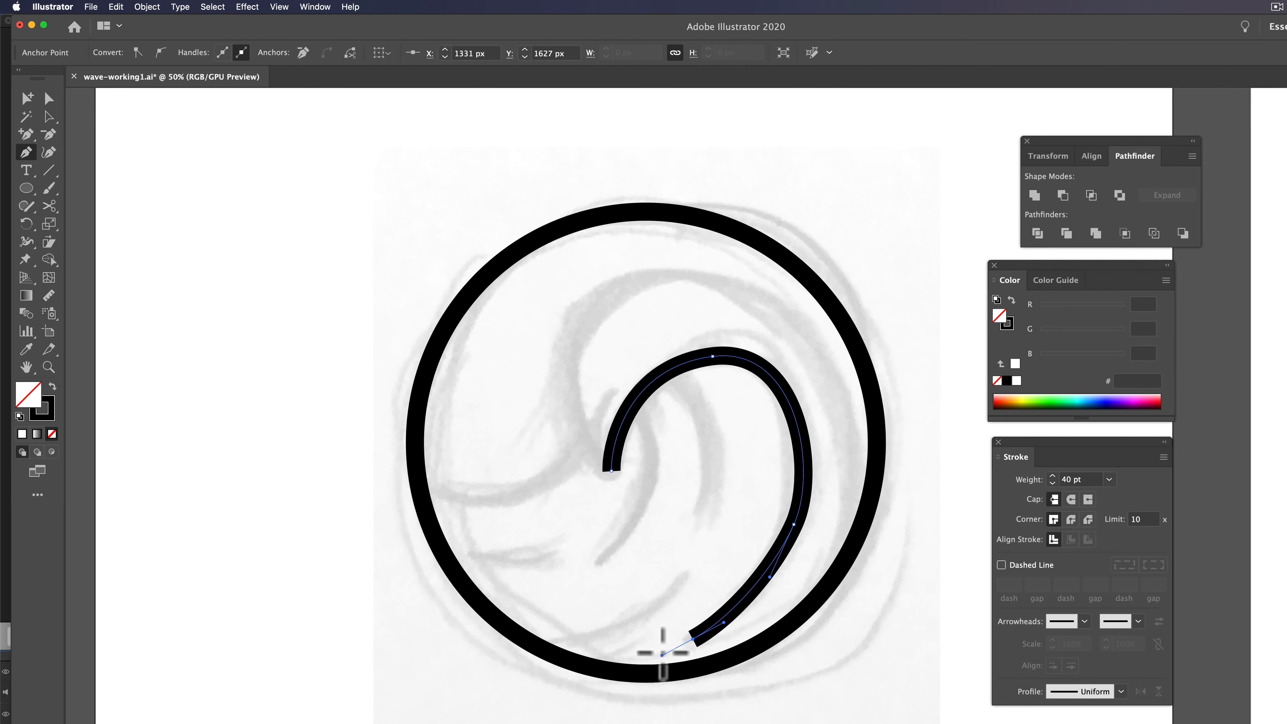
{"action": "key", "text": "Escape"}
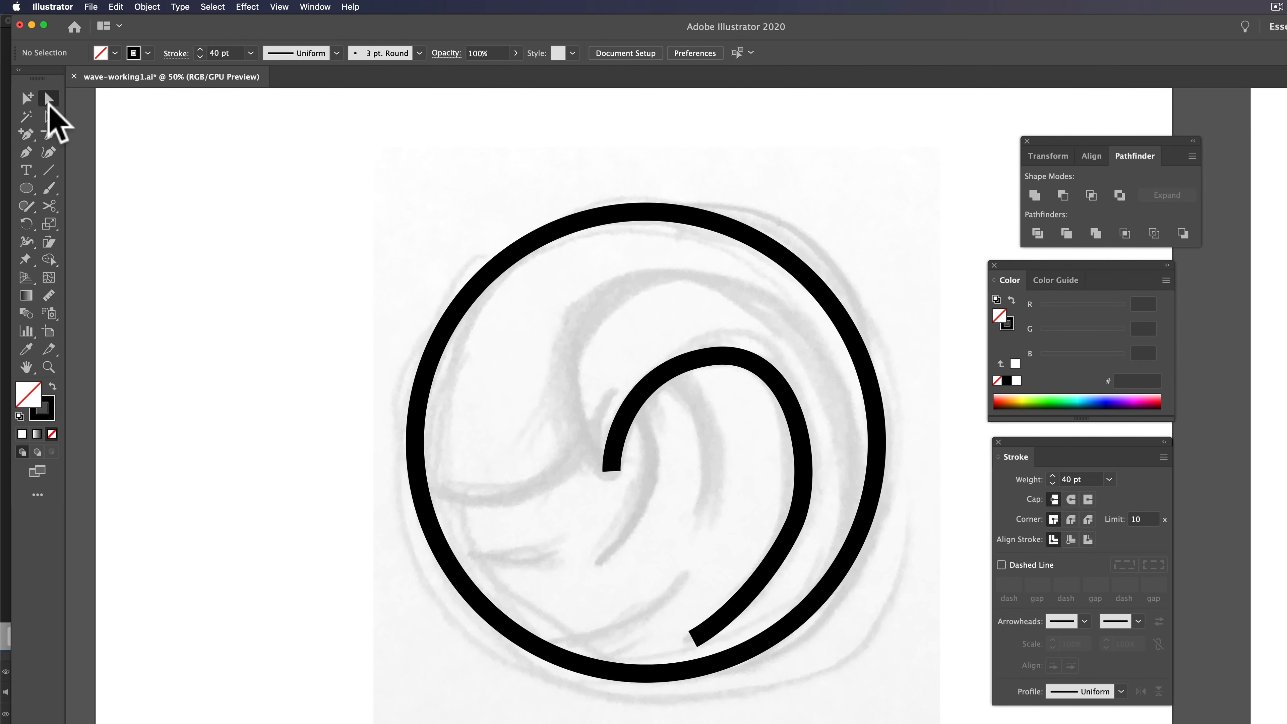
Step: Smooth the right-hand bend of the inner wave curve by adjusting the handles of its crest and lower anchors
{"action": "left_click", "coordinate": [49, 98]}
{"action": "left_click", "coordinate": [757, 374]}
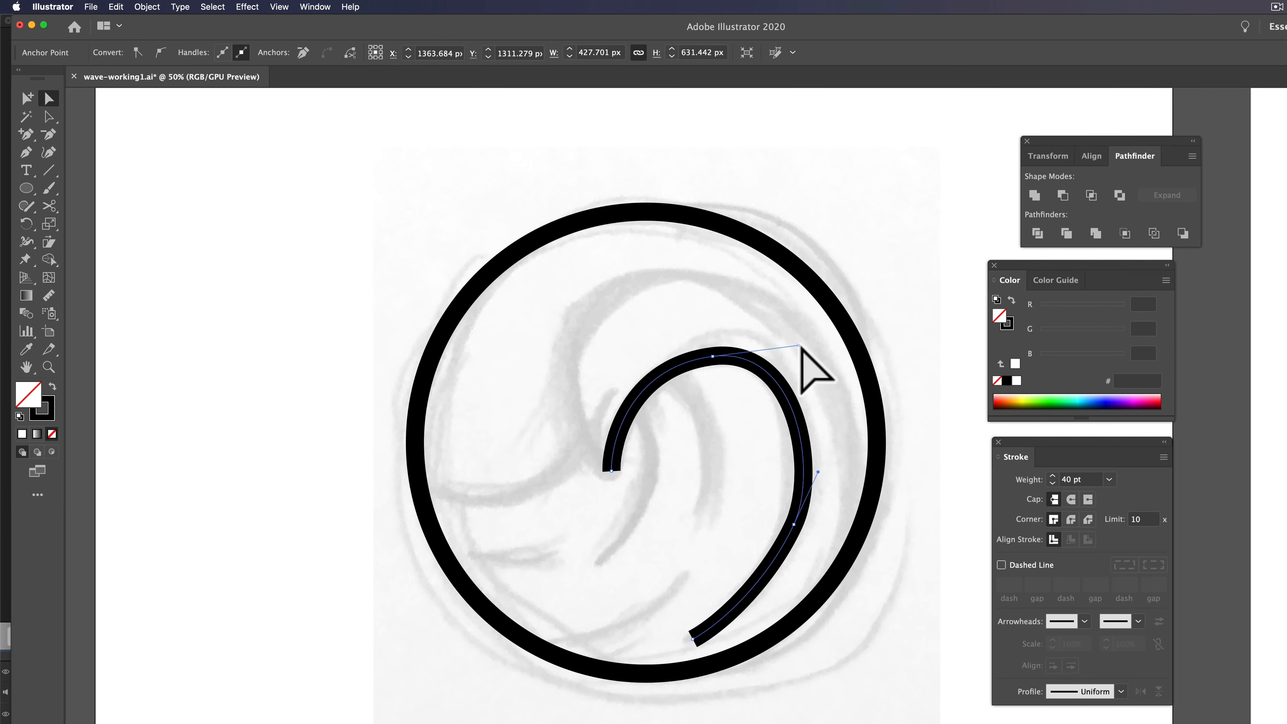
{"action": "left_click_drag", "start_coordinate": [799, 347], "coordinate": [812, 352]}
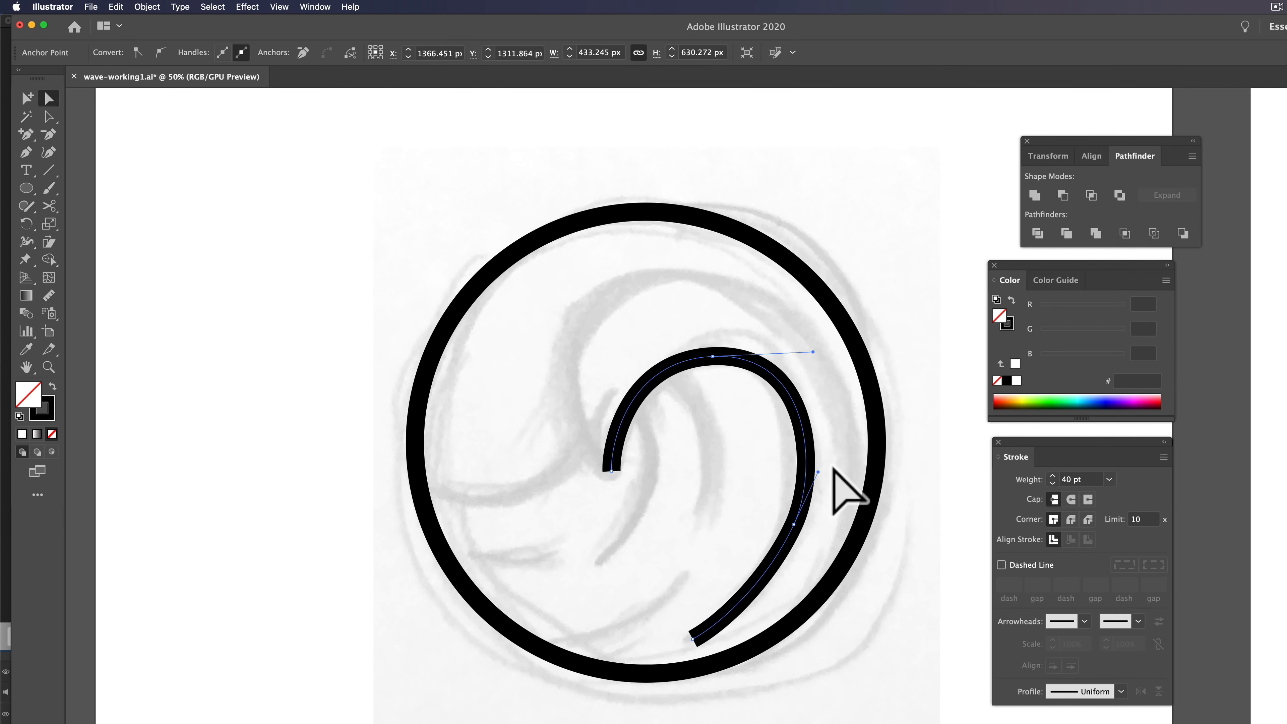
{"action": "left_click_drag", "start_coordinate": [821, 474], "coordinate": [822, 452]}
{"action": "left_click_drag", "start_coordinate": [812, 352], "coordinate": [809, 357]}
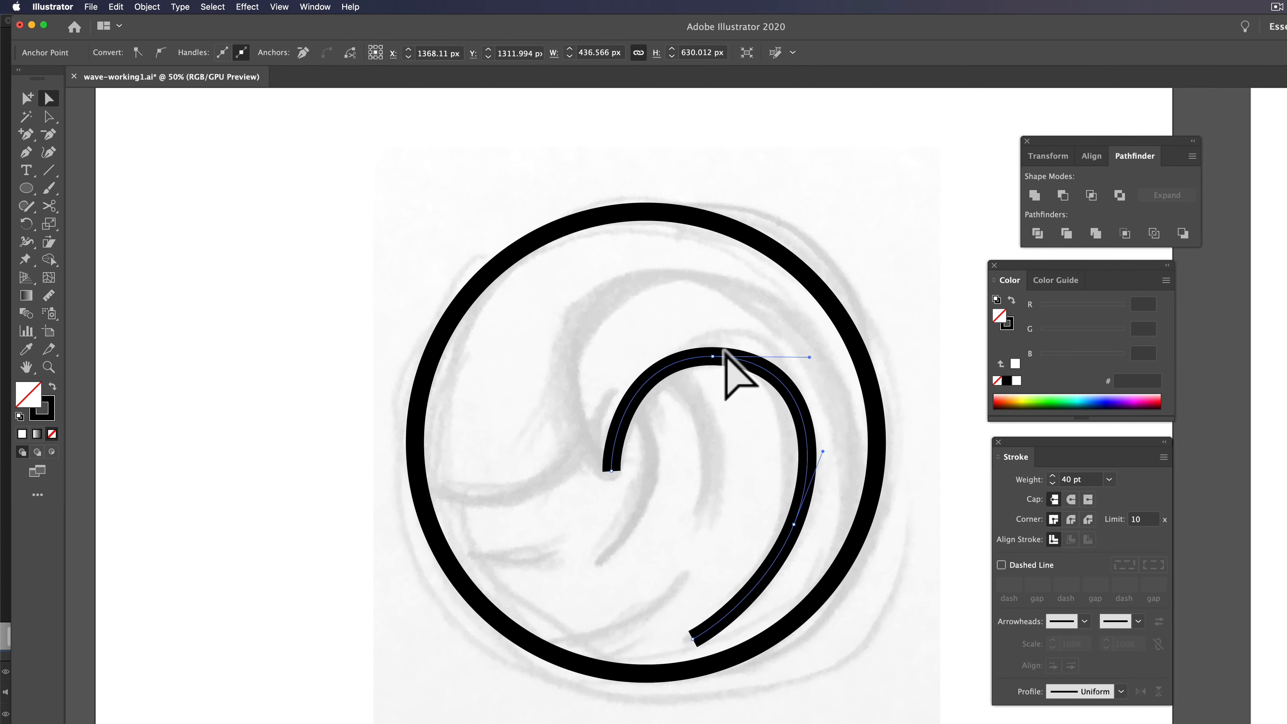
{"action": "left_click", "coordinate": [626, 359]}
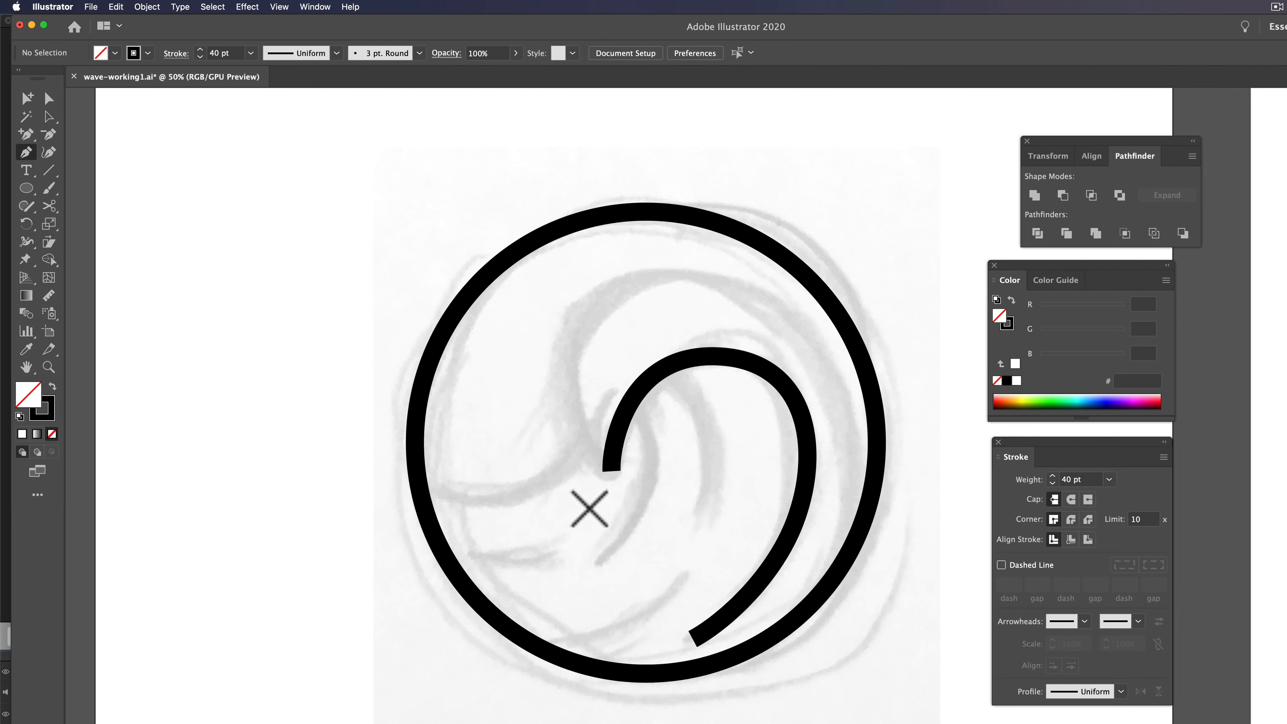
Step: Continue the path from the central tip around the sketch's outer wave crest to the circle's right edge with the Pen tool
{"action": "left_click_drag", "start_coordinate": [612, 470], "coordinate": [567, 325]}
{"action": "left_click_drag", "start_coordinate": [695, 275], "coordinate": [767, 276]}
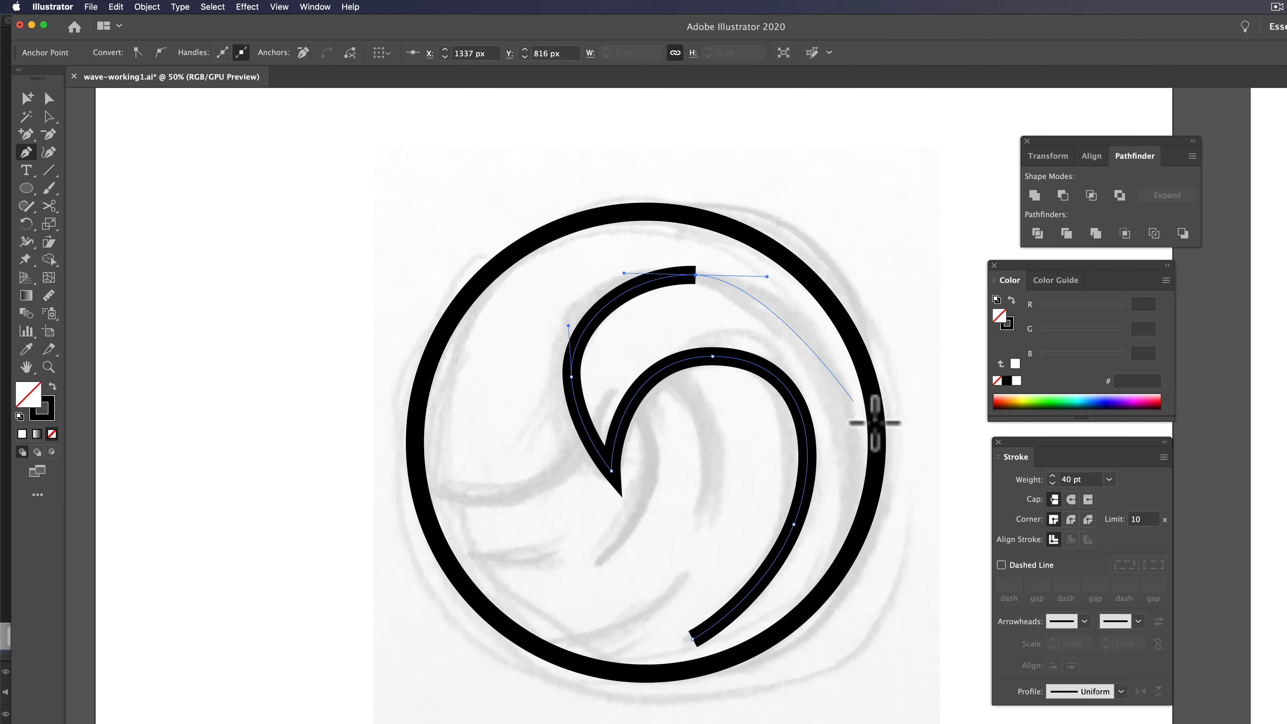
{"action": "left_click_drag", "start_coordinate": [877, 448], "coordinate": [889, 538]}
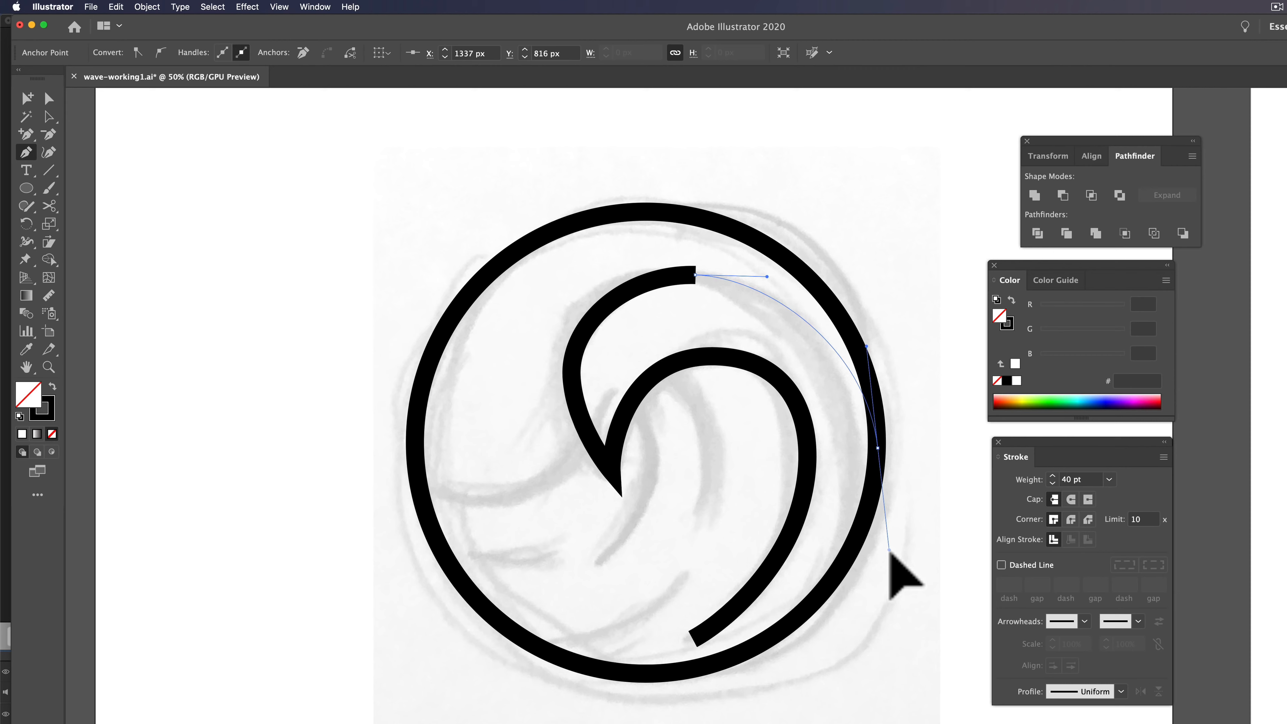
{"action": "left_click_drag", "start_coordinate": [890, 554], "coordinate": [890, 554]}
Step: Refine the outer wave curve by nudging its top anchor up and lengthening the handle where it meets the circle
{"action": "left_click", "coordinate": [48, 98]}
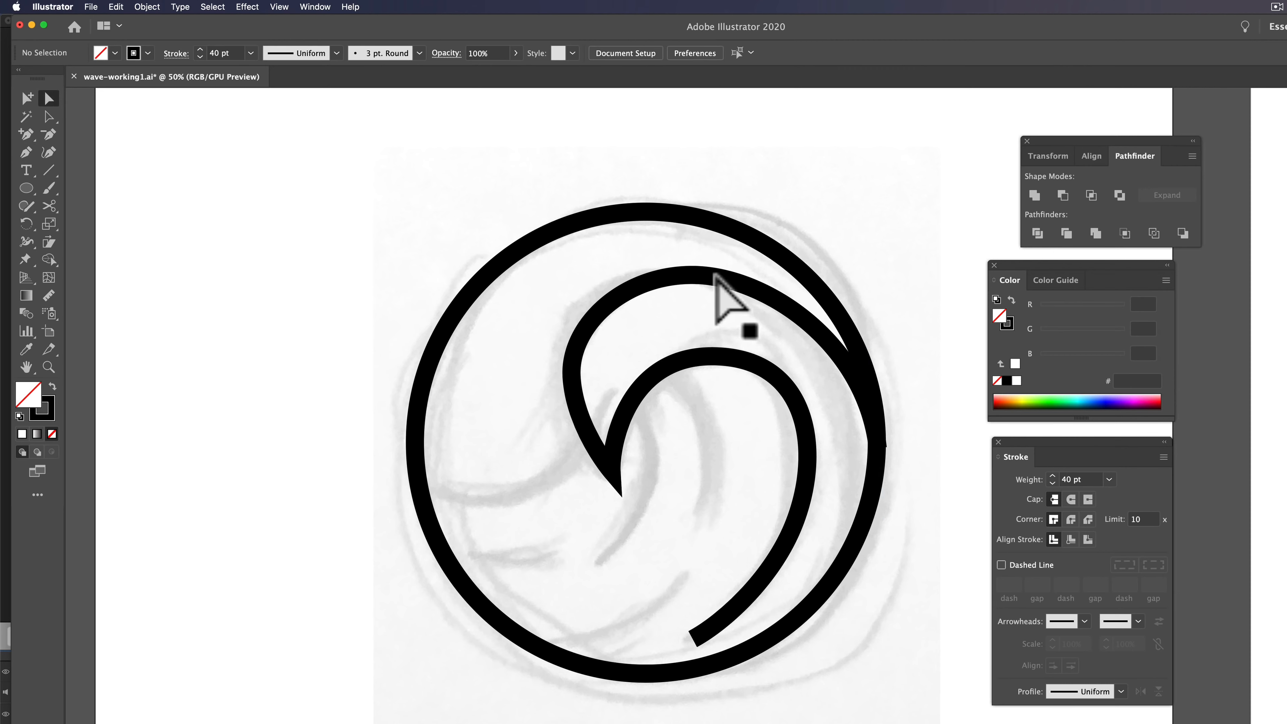
{"action": "left_click", "coordinate": [689, 275]}
{"action": "left_click_drag", "start_coordinate": [695, 275], "coordinate": [697, 272]}
{"action": "left_click", "coordinate": [879, 449]}
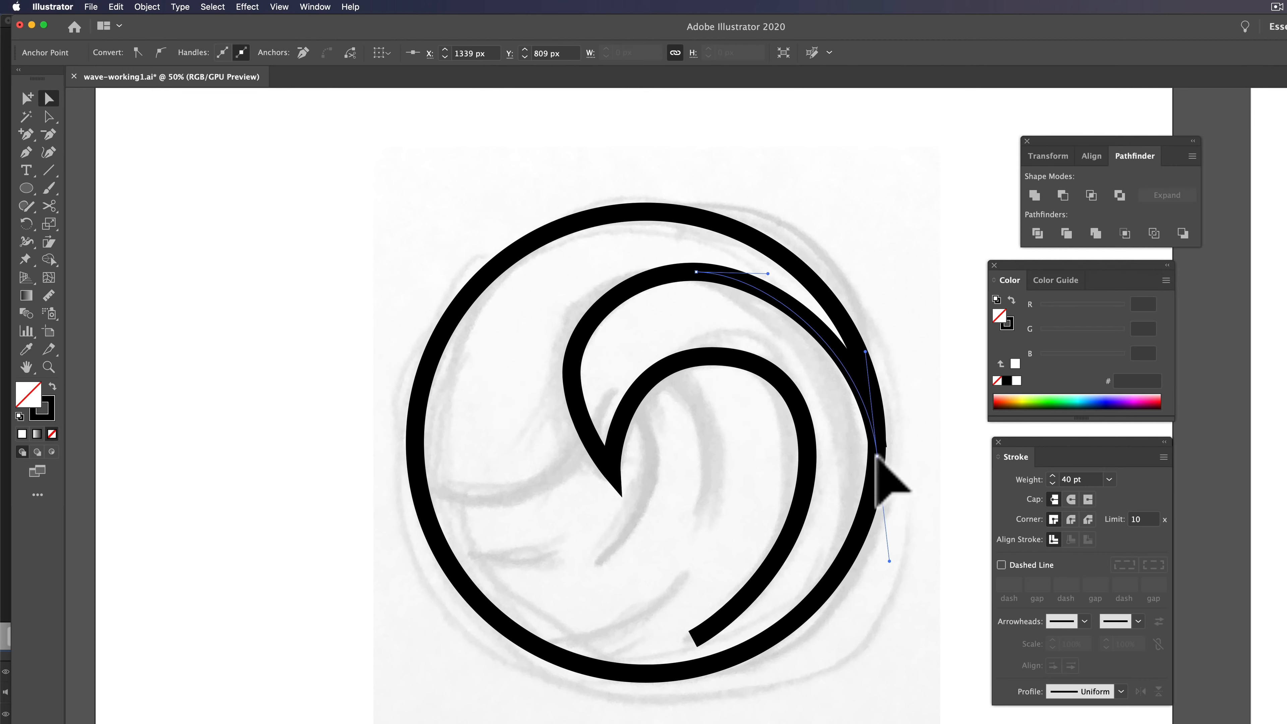
{"action": "left_click_drag", "start_coordinate": [866, 352], "coordinate": [866, 334]}
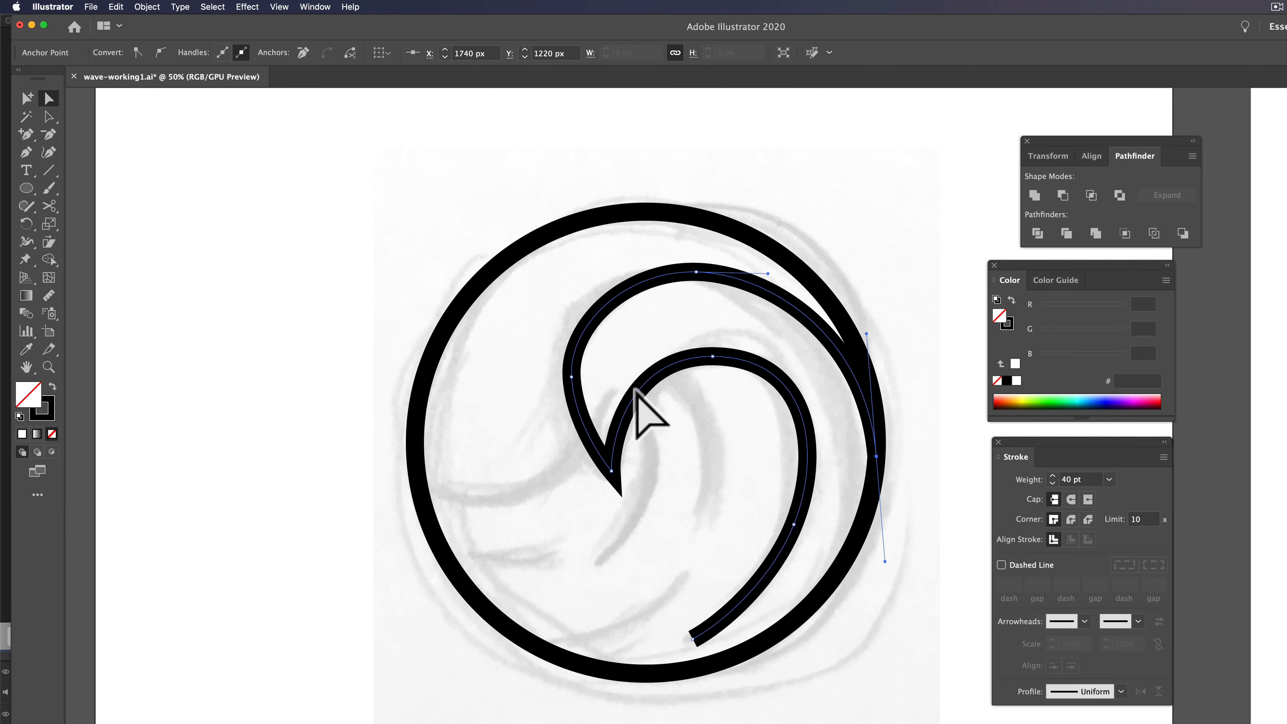
Step: Round the outer wave curve's left side by pulling out the lower handle of its leftmost anchor
{"action": "left_click", "coordinate": [571, 377]}
{"action": "left_click_drag", "start_coordinate": [577, 429], "coordinate": [570, 434]}
{"action": "left_click_drag", "start_coordinate": [570, 434], "coordinate": [569, 437]}
{"action": "left_click", "coordinate": [680, 483]}
Step: Pull the inner curve's right bend slightly inward by readjusting its crest handle and the upper handle of its lower-right anchor
{"action": "left_click", "coordinate": [769, 375]}
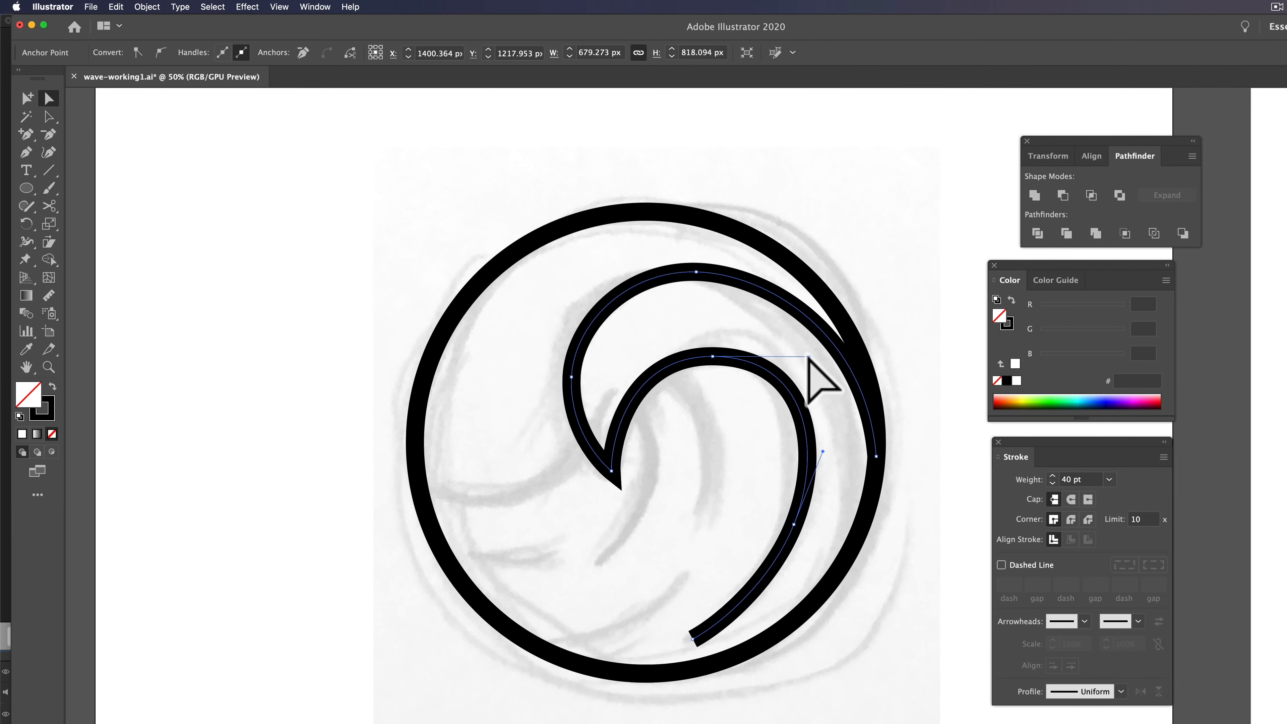
{"action": "mouse_move", "coordinate": [807, 357]}
{"action": "left_mouse_down"}
{"action": "mouse_move", "coordinate": [775, 383]}
{"action": "mouse_move", "coordinate": [802, 359]}
{"action": "left_mouse_up"}
{"action": "left_click", "coordinate": [793, 525]}
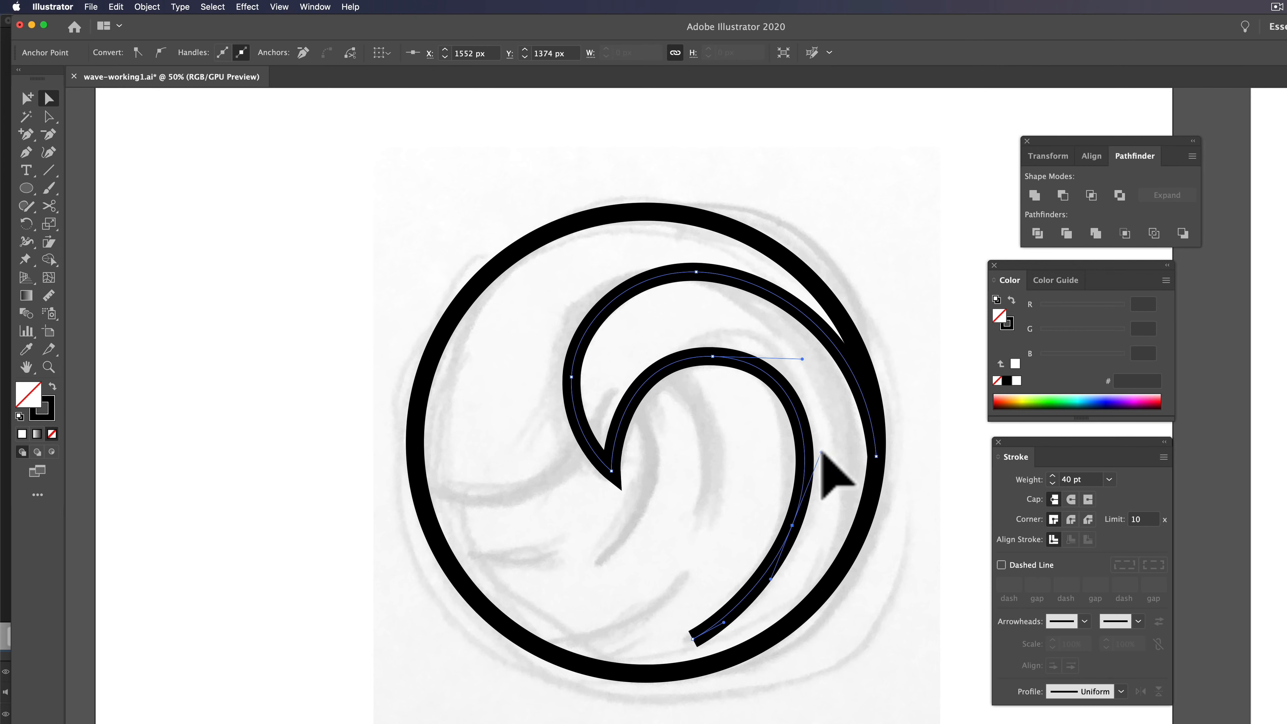
{"action": "left_click_drag", "start_coordinate": [821, 452], "coordinate": [819, 447]}
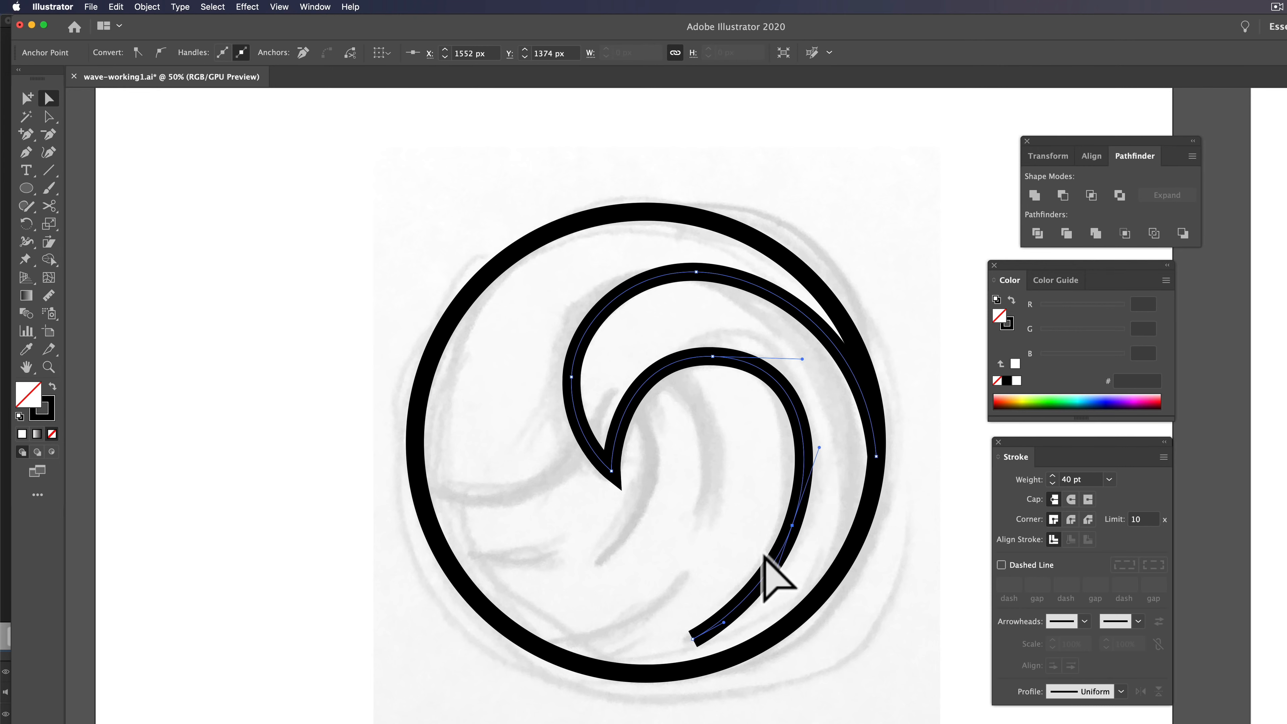
Step: Raise and lengthen the right handle of the outer wave curve's top anchor, and deselect the path
{"action": "left_click", "coordinate": [698, 271]}
{"action": "left_click_drag", "start_coordinate": [767, 274], "coordinate": [773, 270]}
{"action": "left_click", "coordinate": [896, 293]}
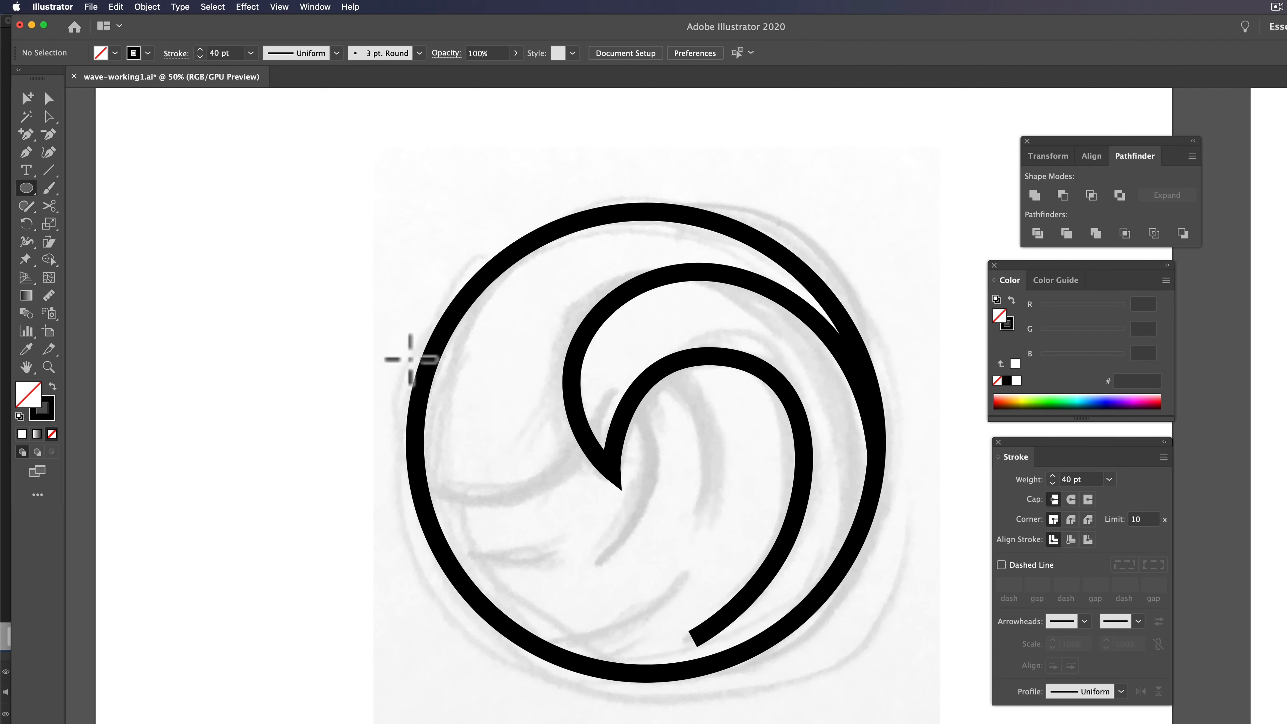
Step: Draw an ellipse about 753 × 793 px along the sketch's right inner line and cut it down to the arc hanging from the inner crest
{"action": "mouse_move", "coordinate": [525, 449]}
{"action": "left_mouse_down"}
{"action": "mouse_move", "coordinate": [670, 612]}
{"action": "mouse_move", "coordinate": [709, 613]}
{"action": "mouse_move", "coordinate": [711, 680]}
{"action": "left_mouse_up"}
{"action": "left_click_drag", "start_coordinate": [699, 437], "coordinate": [702, 413]}
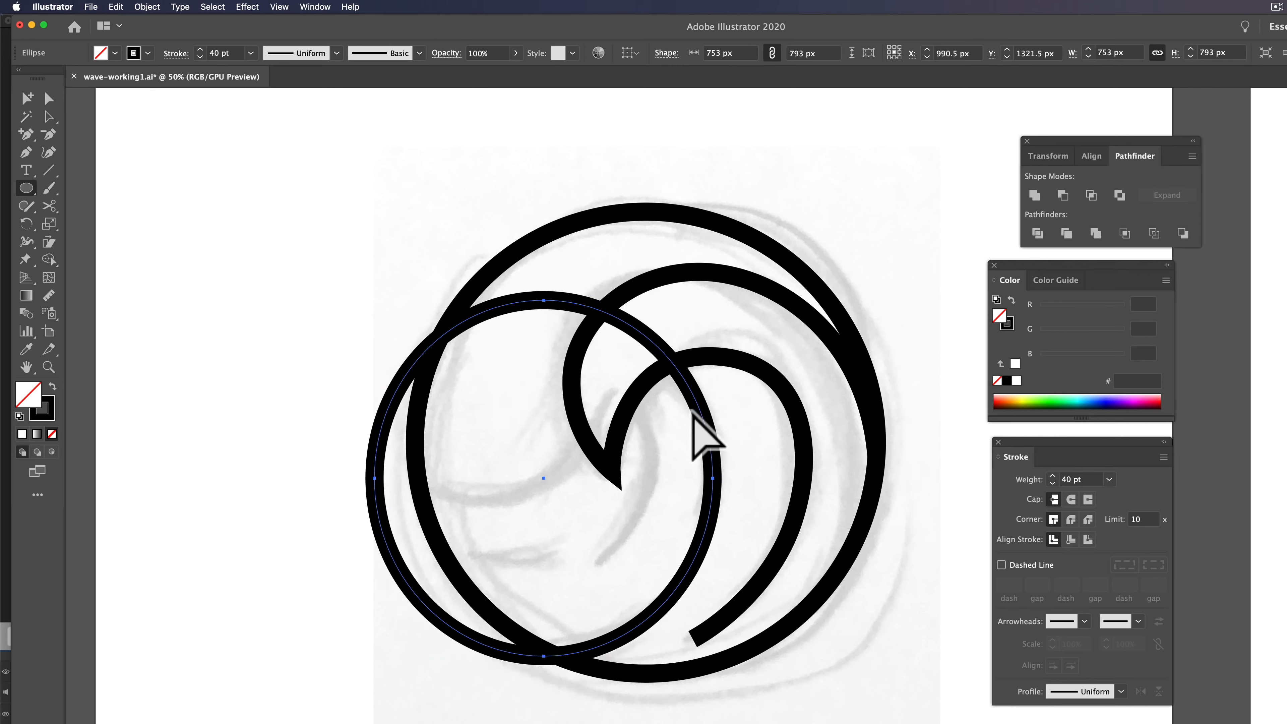
{"action": "left_click", "coordinate": [49, 205]}
{"action": "left_click", "coordinate": [673, 363]}
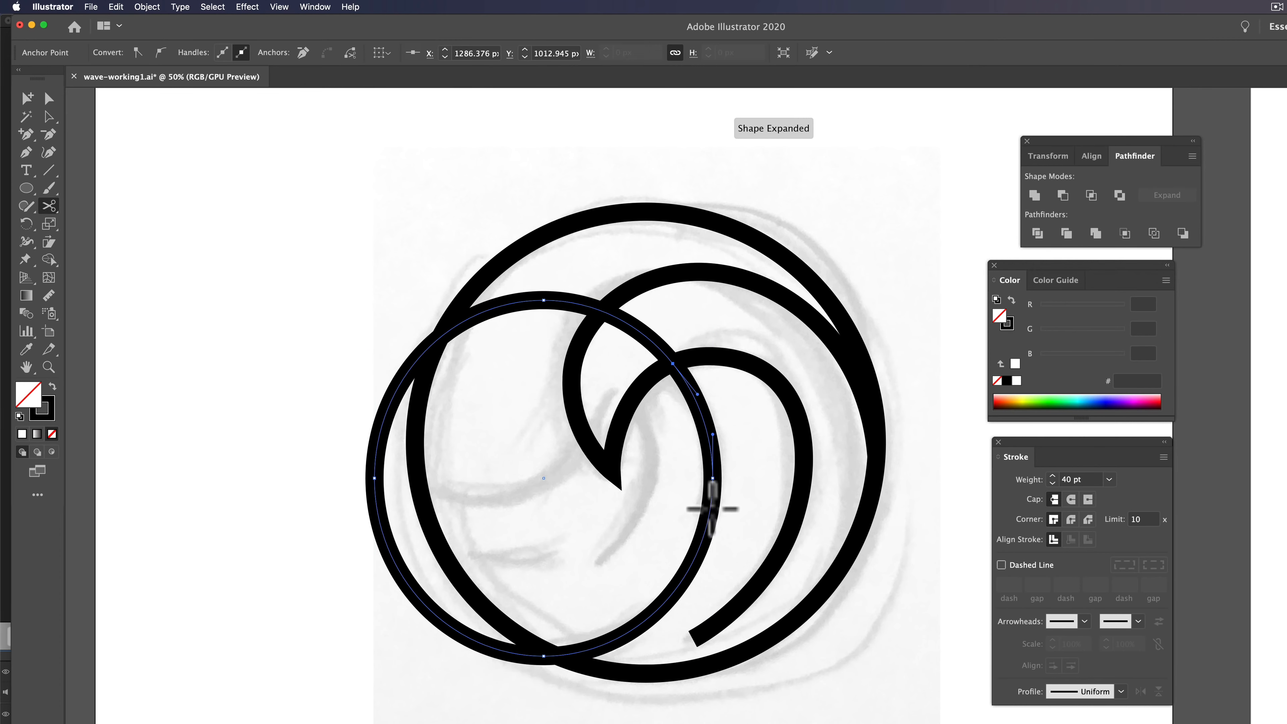
{"action": "left_click", "coordinate": [707, 523]}
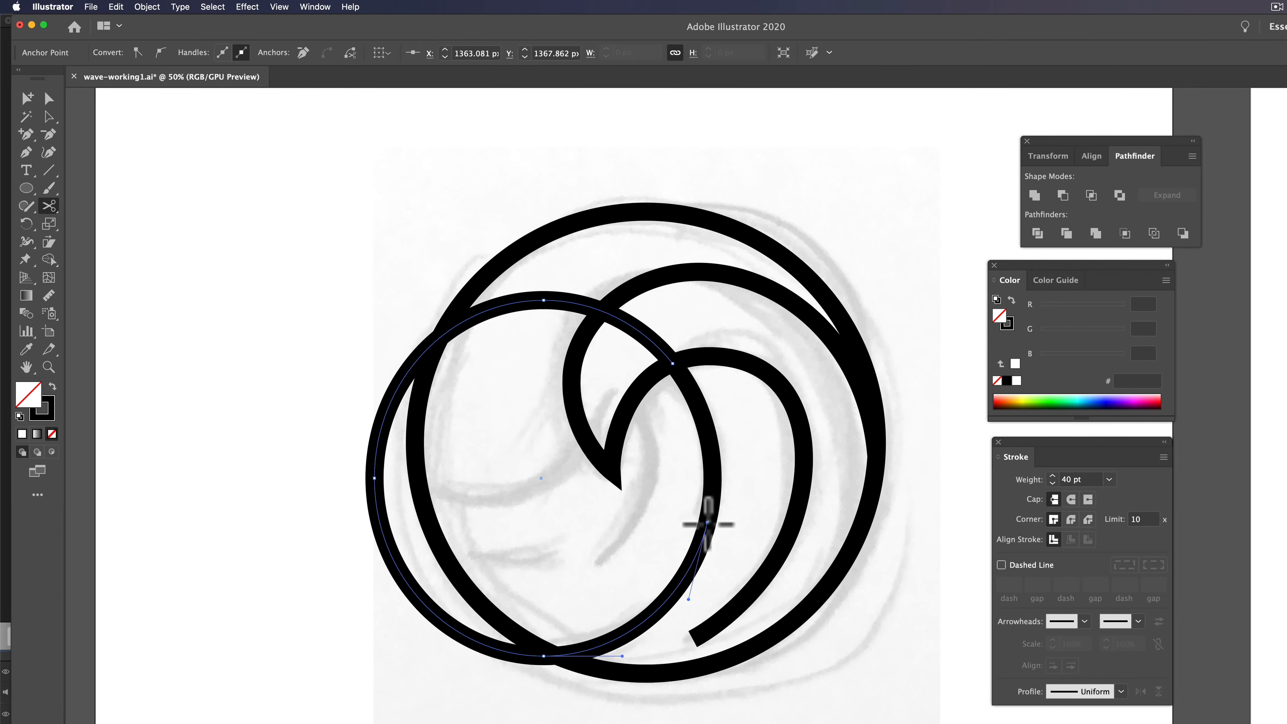
{"action": "key", "text": "Delete"}
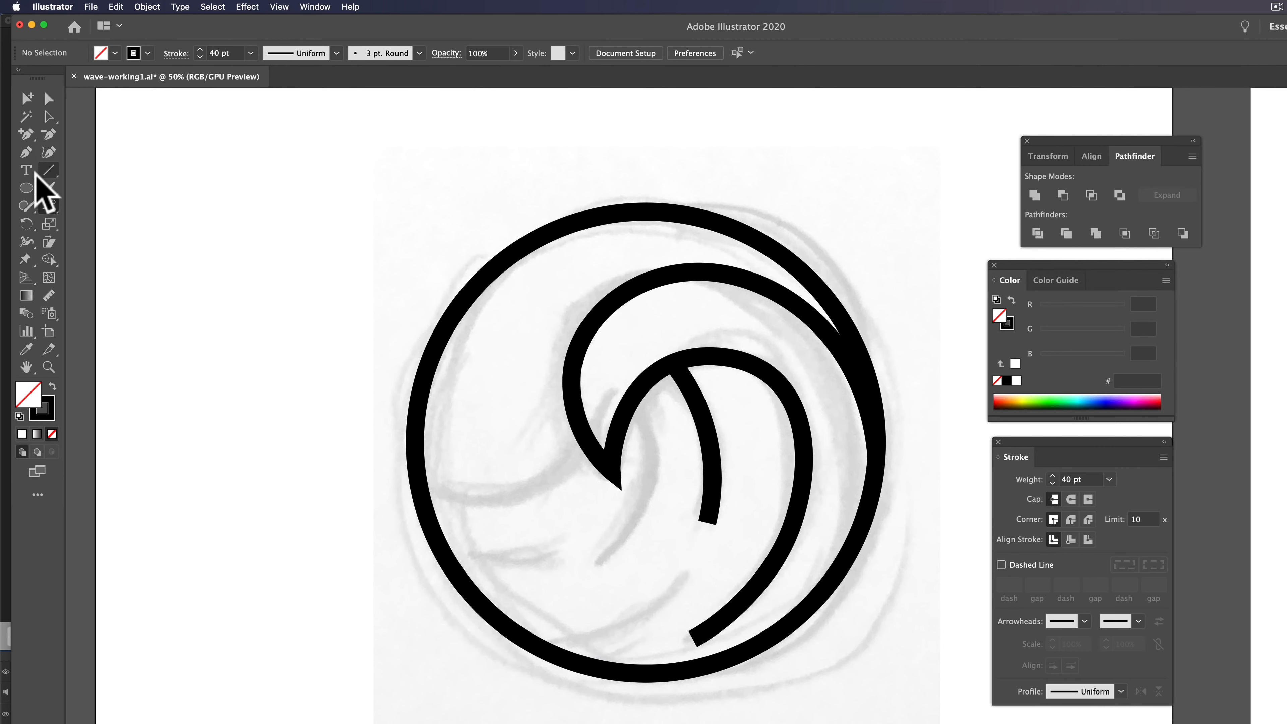
Step: Draw an ellipse about 705 × 780 px along the sketch's left inner line and cut it down to the arc below the inner curve
{"action": "left_click", "coordinate": [27, 188]}
{"action": "left_click_drag", "start_coordinate": [329, 296], "coordinate": [645, 646]}
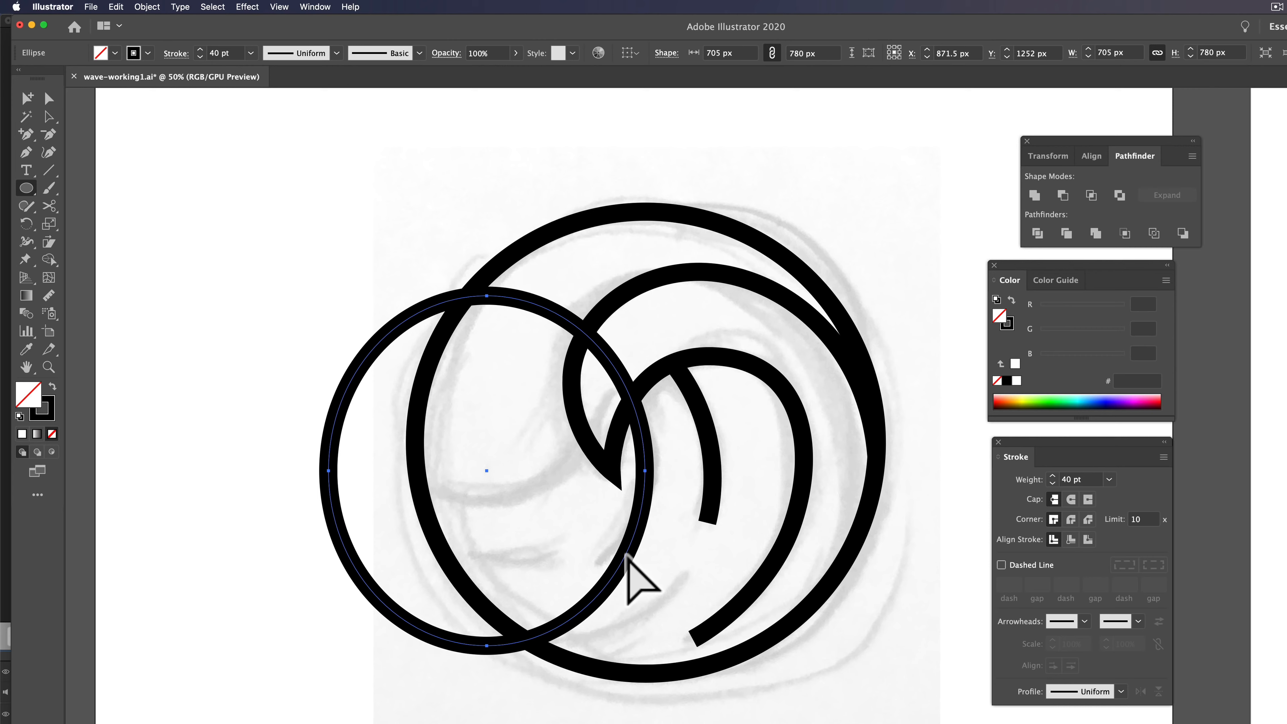
{"action": "left_click_drag", "start_coordinate": [628, 555], "coordinate": [634, 519]}
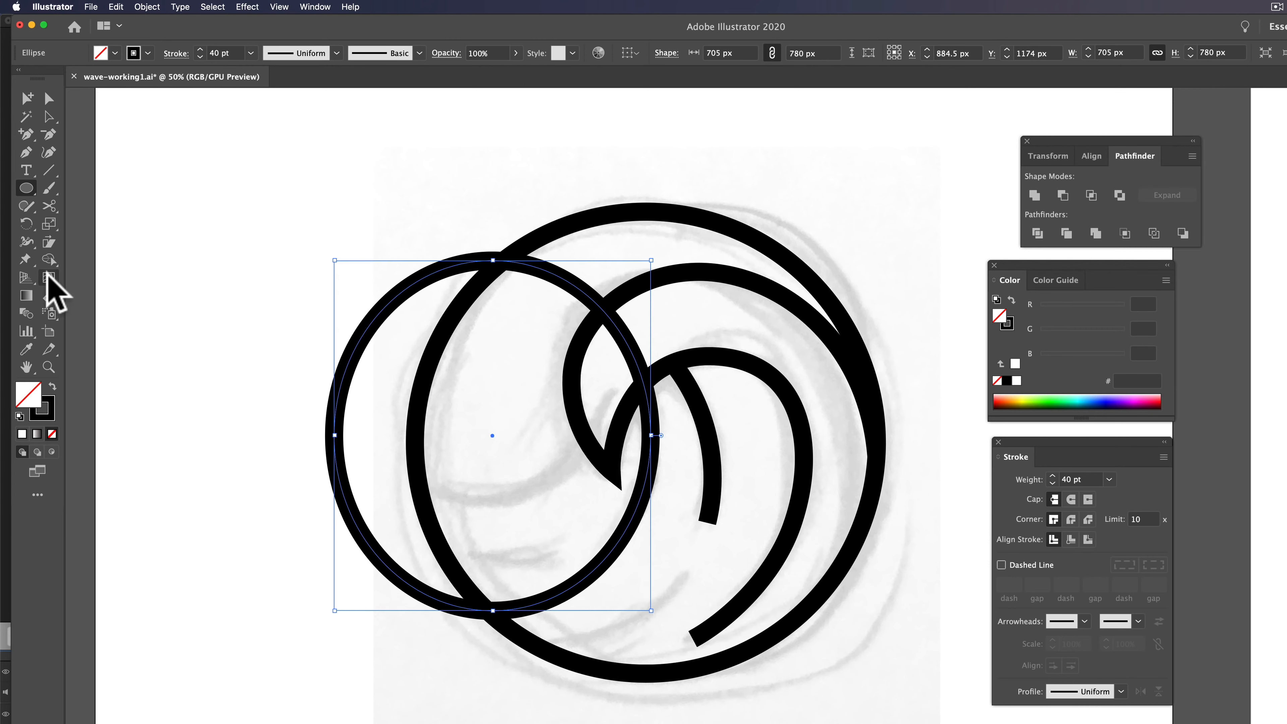
{"action": "left_click", "coordinate": [49, 205]}
{"action": "left_click", "coordinate": [647, 387]}
{"action": "left_click", "coordinate": [603, 561]}
{"action": "key", "text": "Delete"}
{"action": "key", "text": "Delete"}
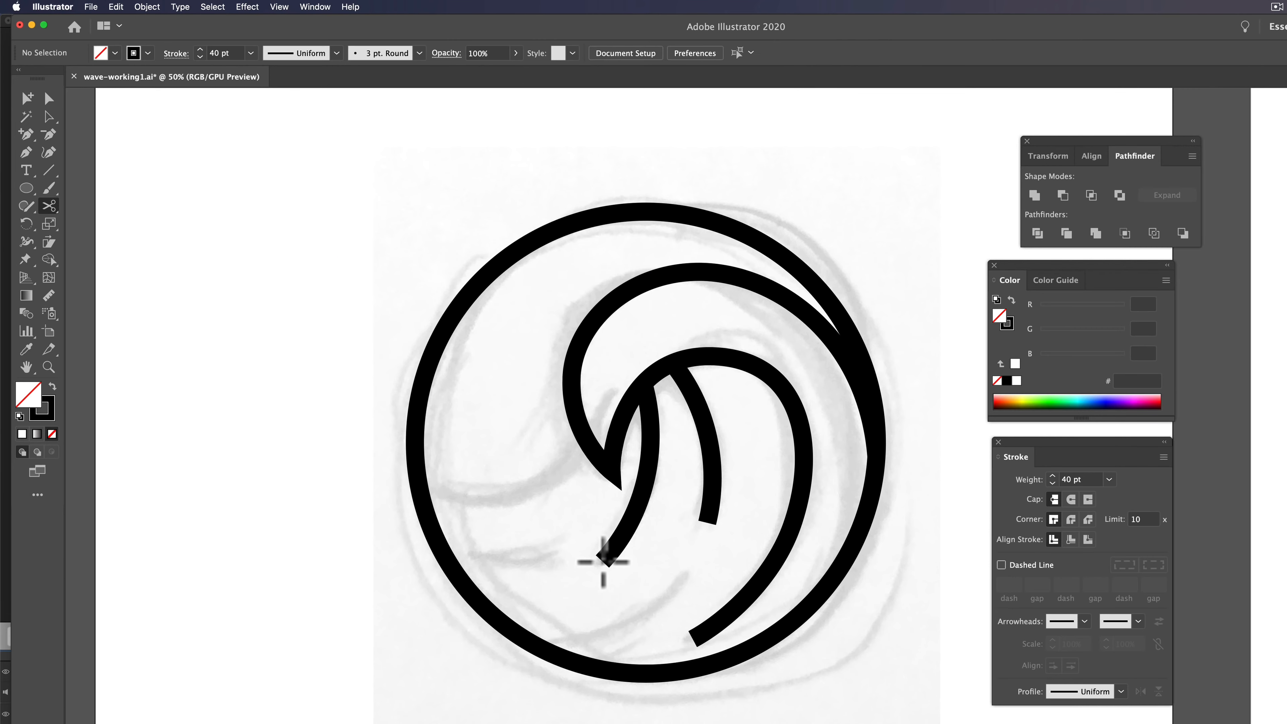
Step: Select all paths of the complete wave logo on the neighbouring artboard and expand their strokes into filled shapes
{"action": "left_click", "coordinate": [26, 188]}
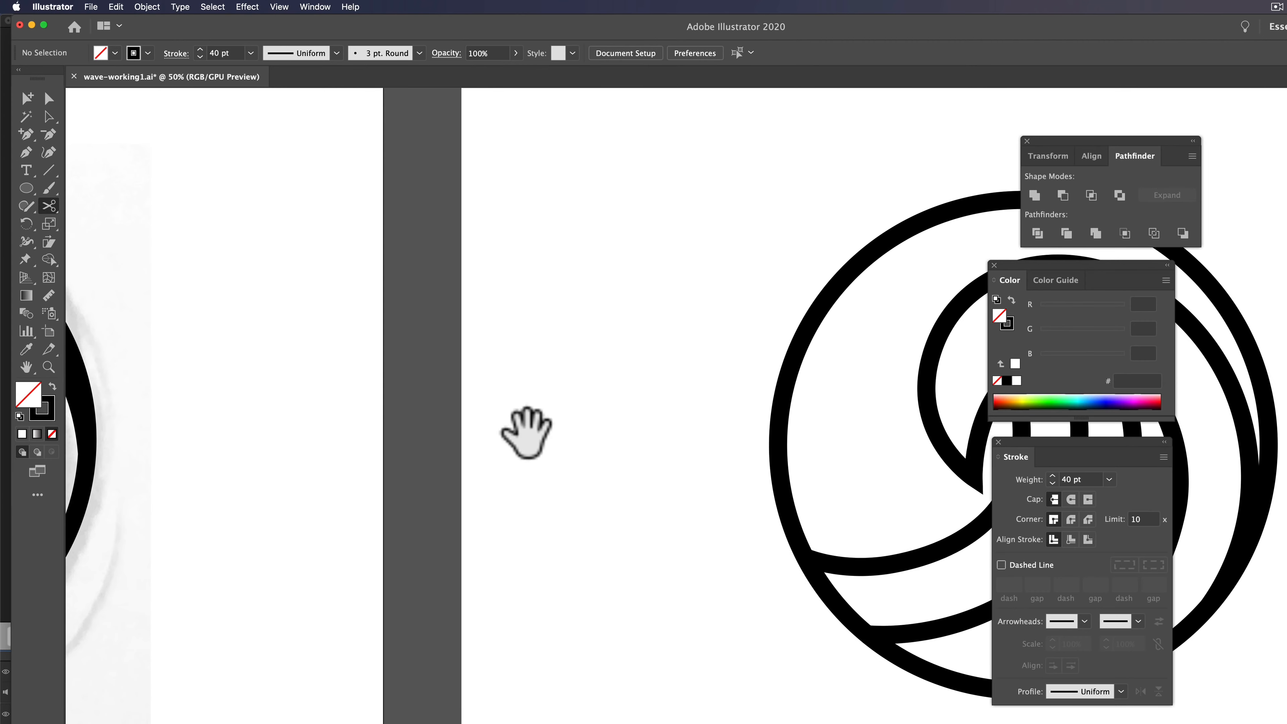
{"action": "left_click_drag", "start_coordinate": [526, 431], "coordinate": [150, 427]}
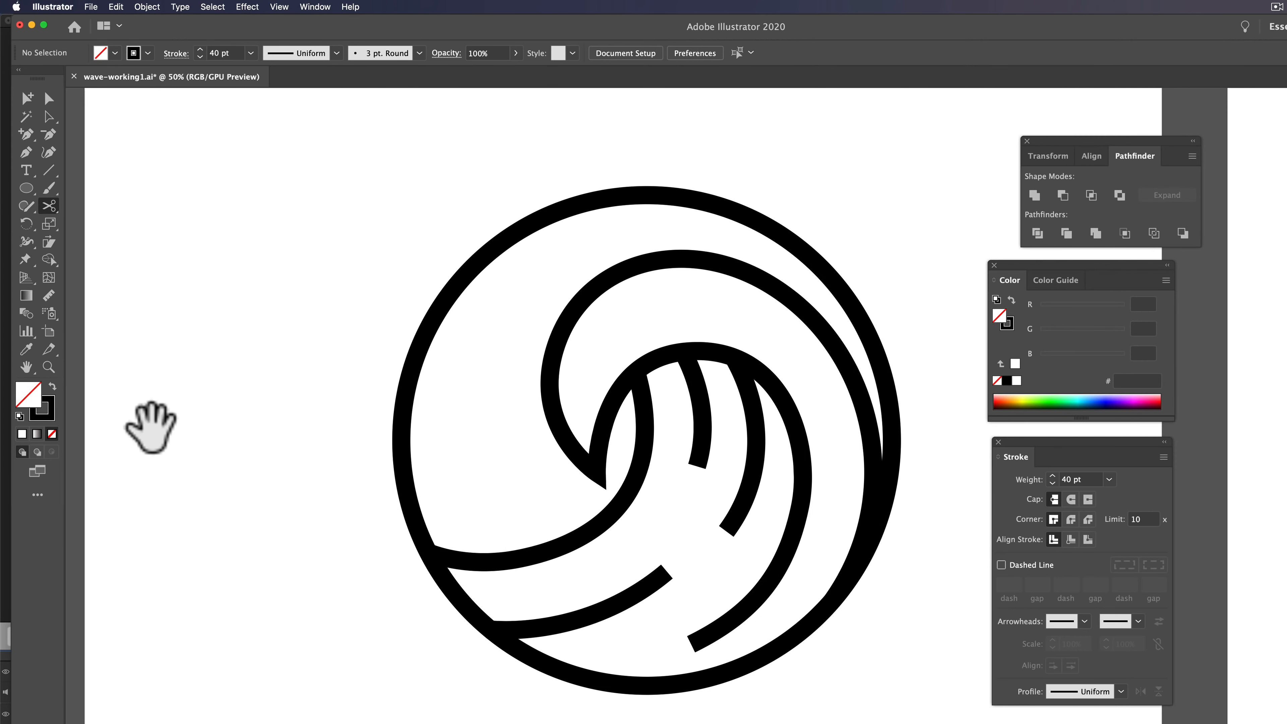
{"action": "left_click", "coordinate": [48, 116]}
{"action": "left_click_drag", "start_coordinate": [296, 164], "coordinate": [967, 712]}
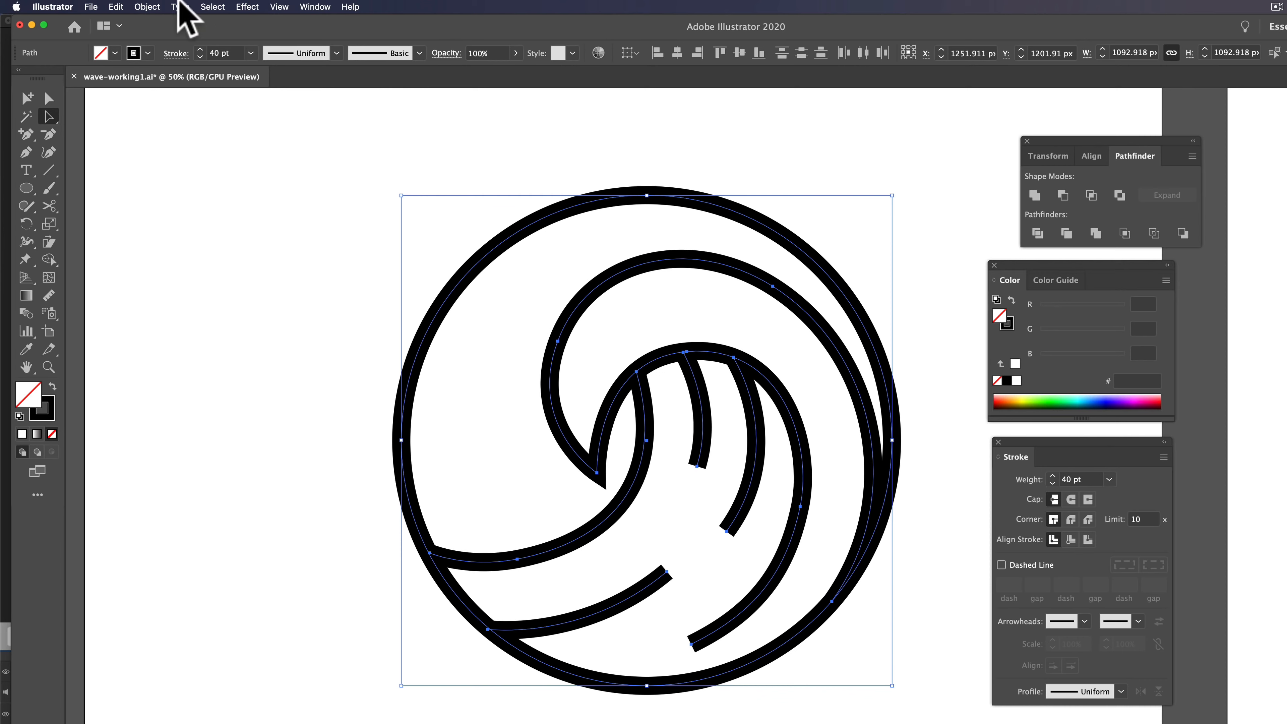
{"action": "left_click", "coordinate": [139, 6]}
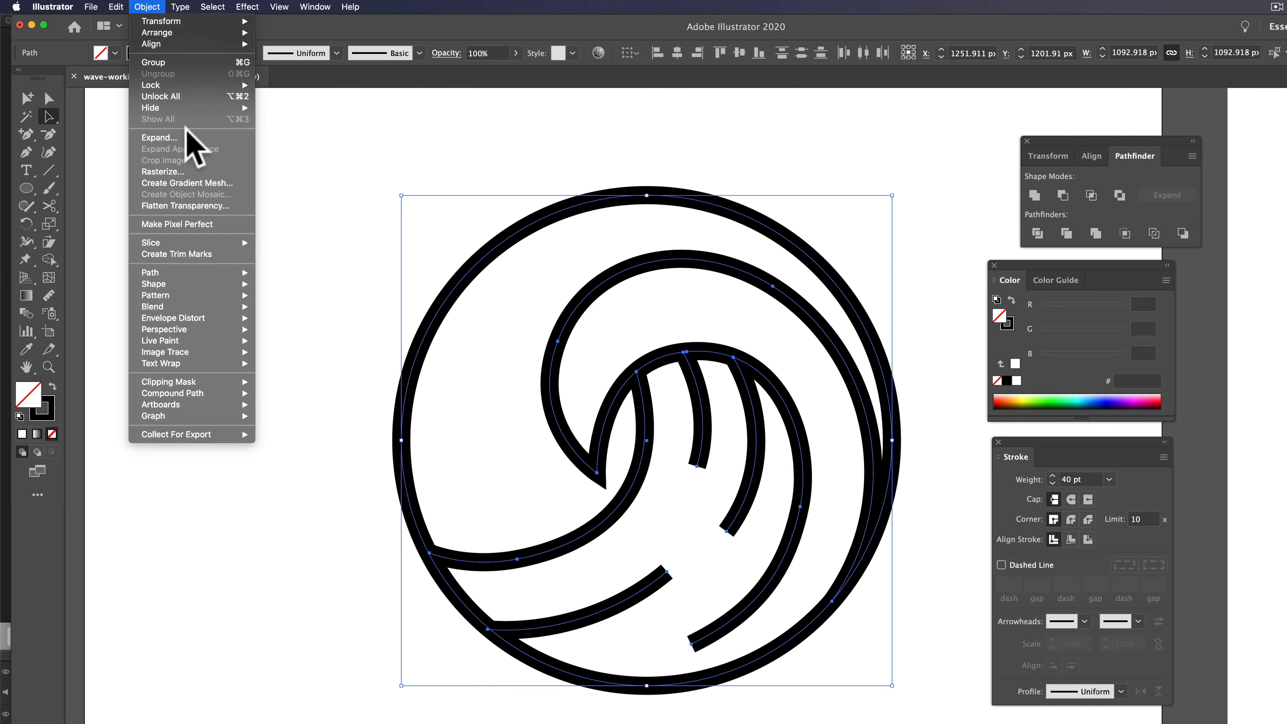
{"action": "left_click", "coordinate": [192, 142]}
{"action": "left_click", "coordinate": [817, 503]}
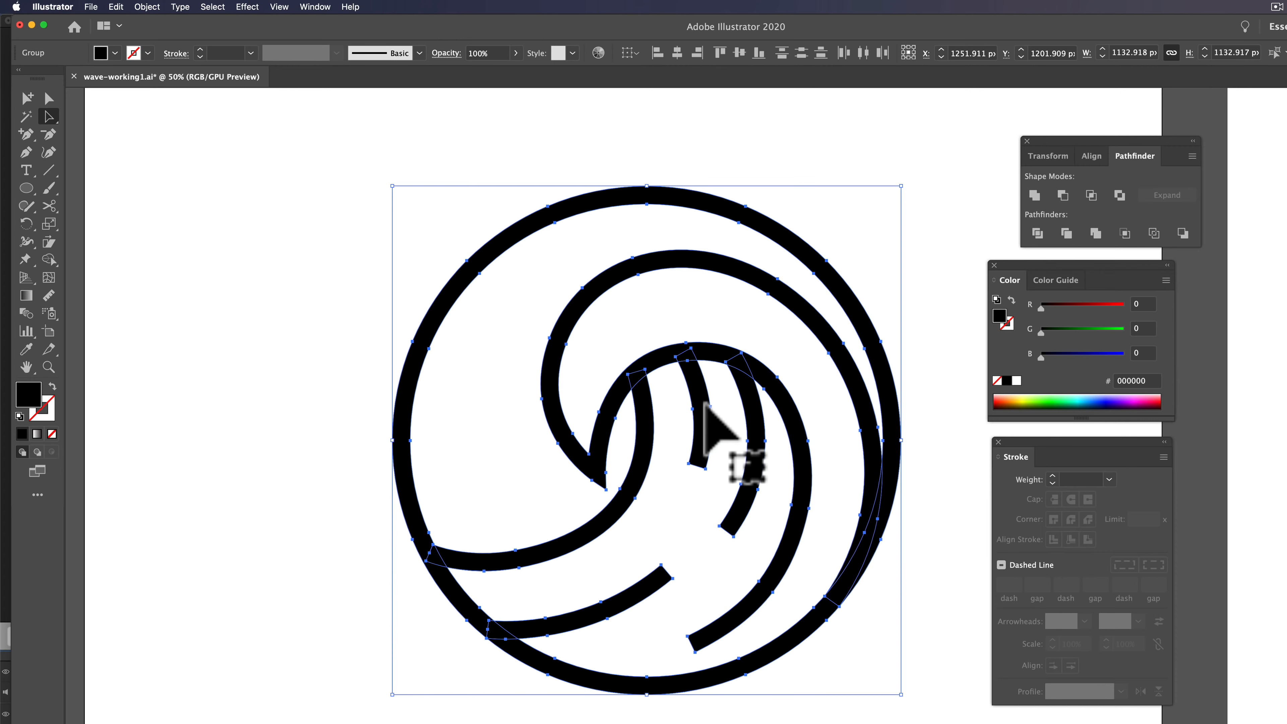
Step: Delete the middle anchor points from both edges of the short arc hanging from the inner crest
{"action": "scroll", "coordinate": [752, 446], "scroll_direction": "up", "scroll_amount": 1}
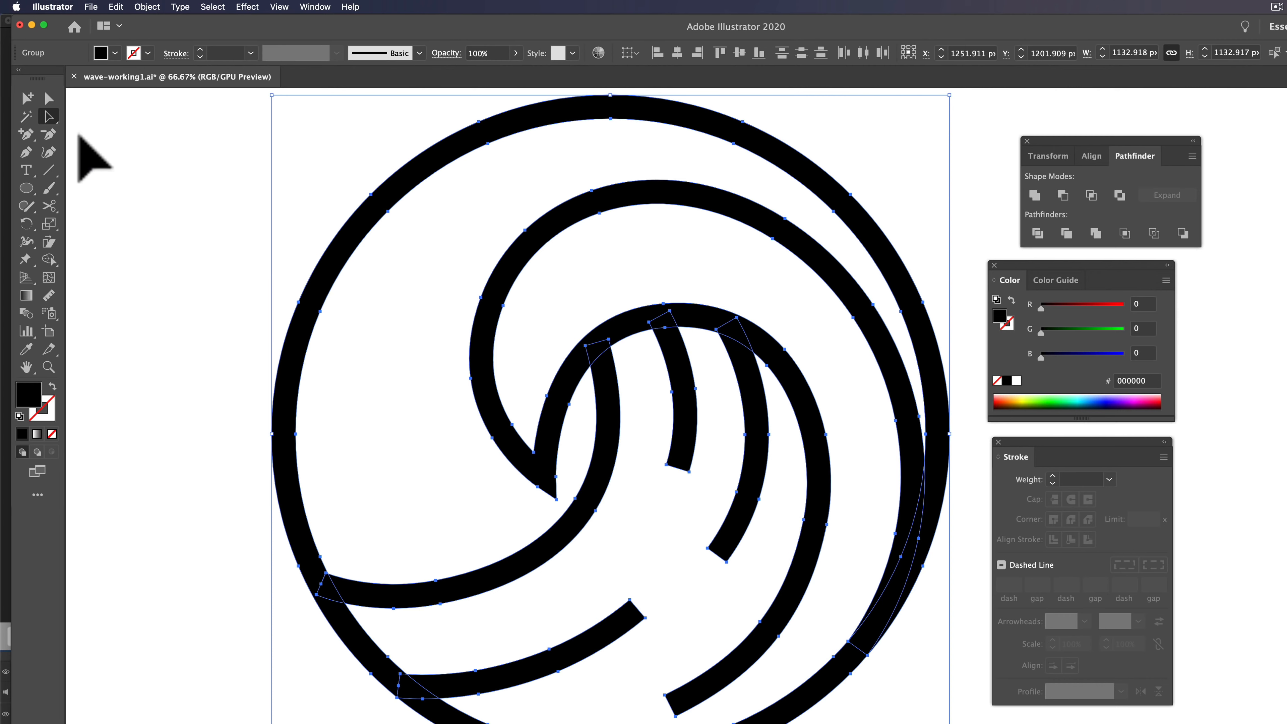
{"action": "left_click", "coordinate": [49, 135]}
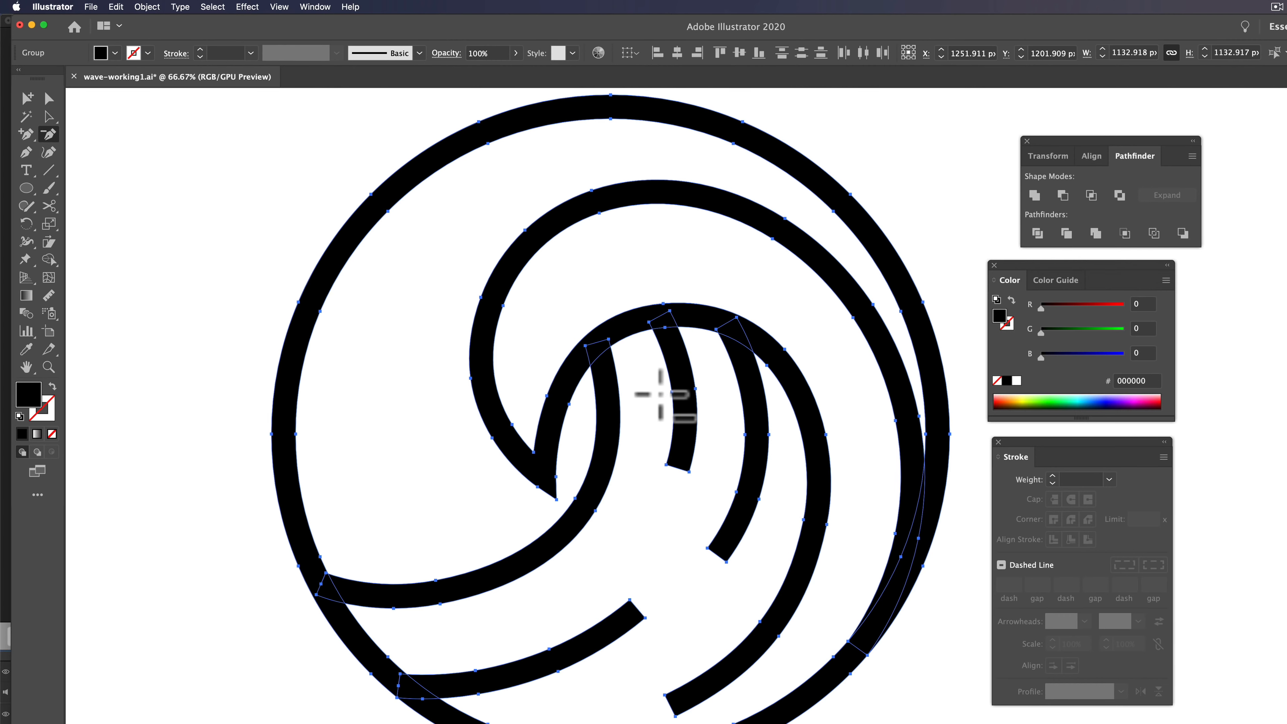
{"action": "left_click", "coordinate": [680, 393]}
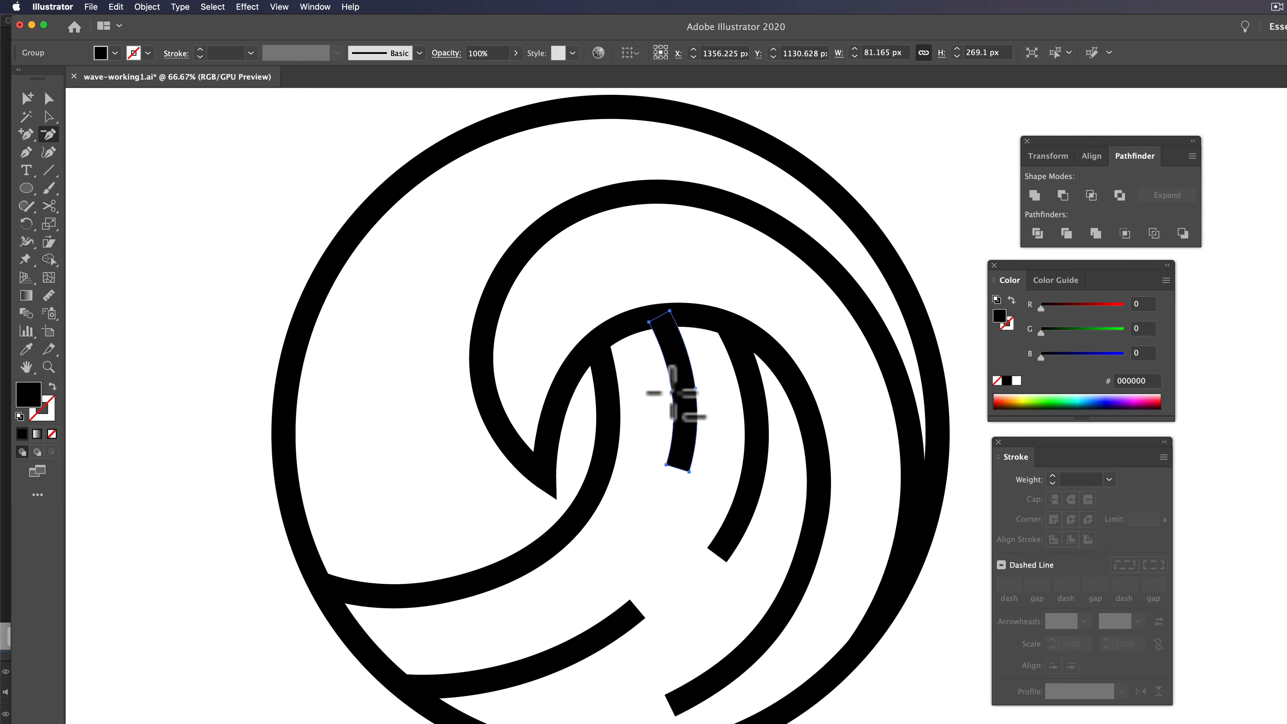
{"action": "left_click", "coordinate": [686, 389]}
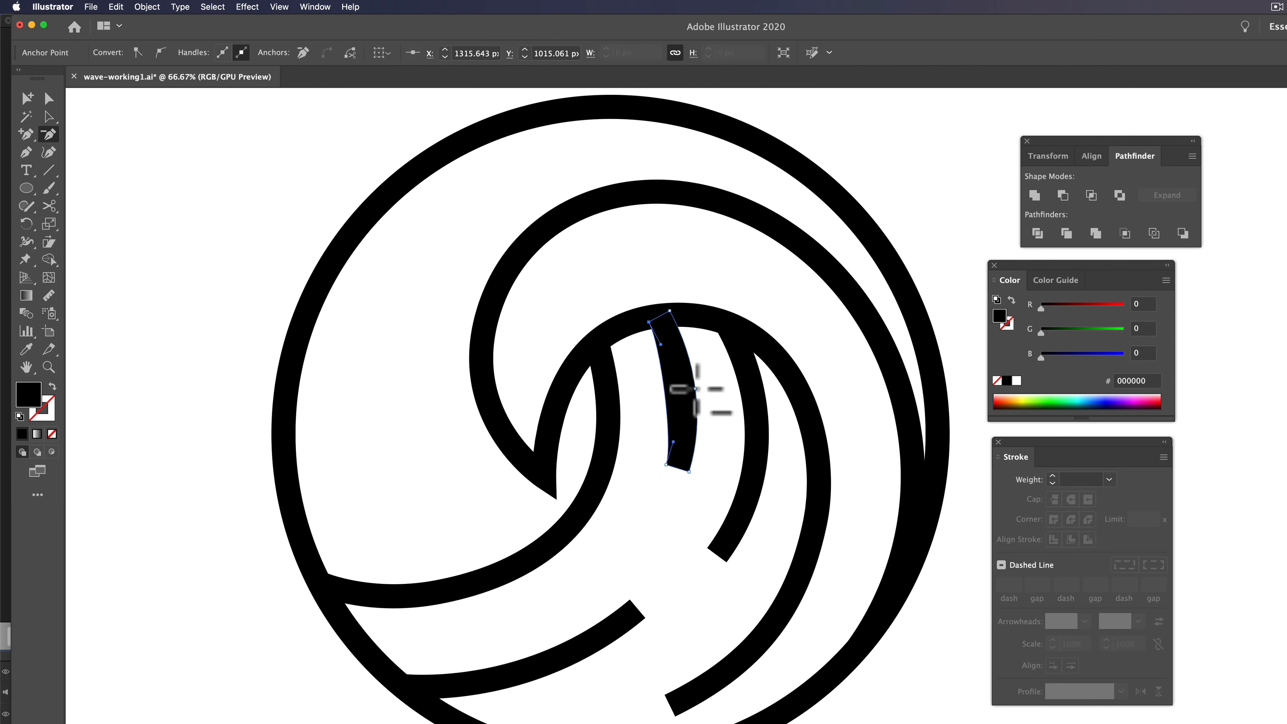
{"action": "left_click", "coordinate": [695, 389]}
{"action": "key", "text": "super+z"}
{"action": "key", "text": "super+z"}
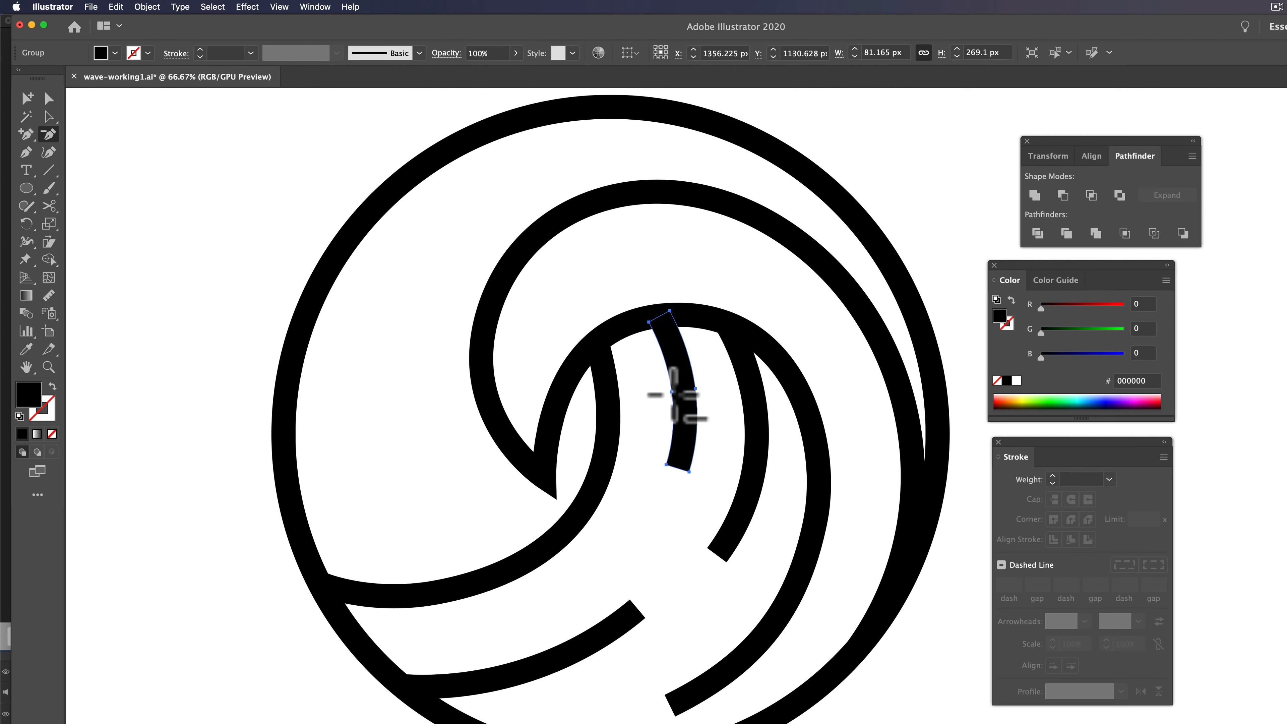
{"action": "left_click", "coordinate": [673, 392]}
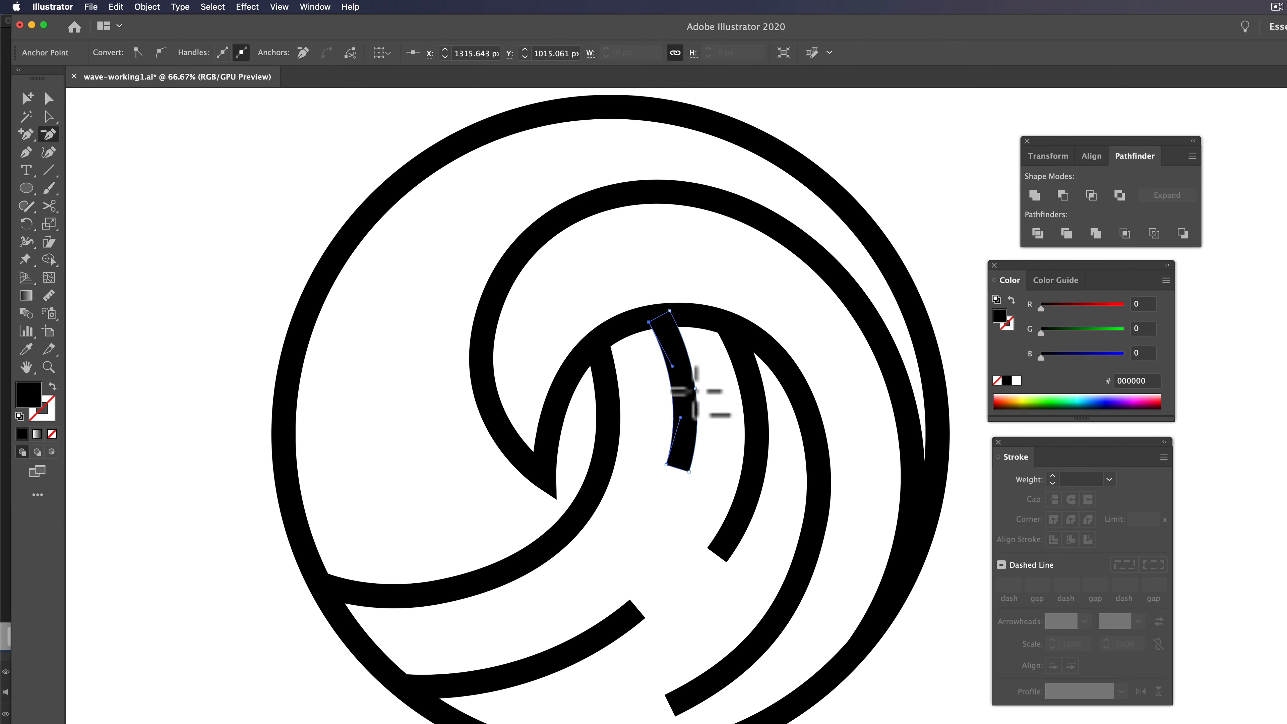
Step: Delete the redundant anchor points from the lower half of the longer arc hanging from the inner crest
{"action": "left_click", "coordinate": [755, 410], "text": "super"}
{"action": "left_click", "coordinate": [737, 492]}
{"action": "left_click", "coordinate": [1010, 153]}
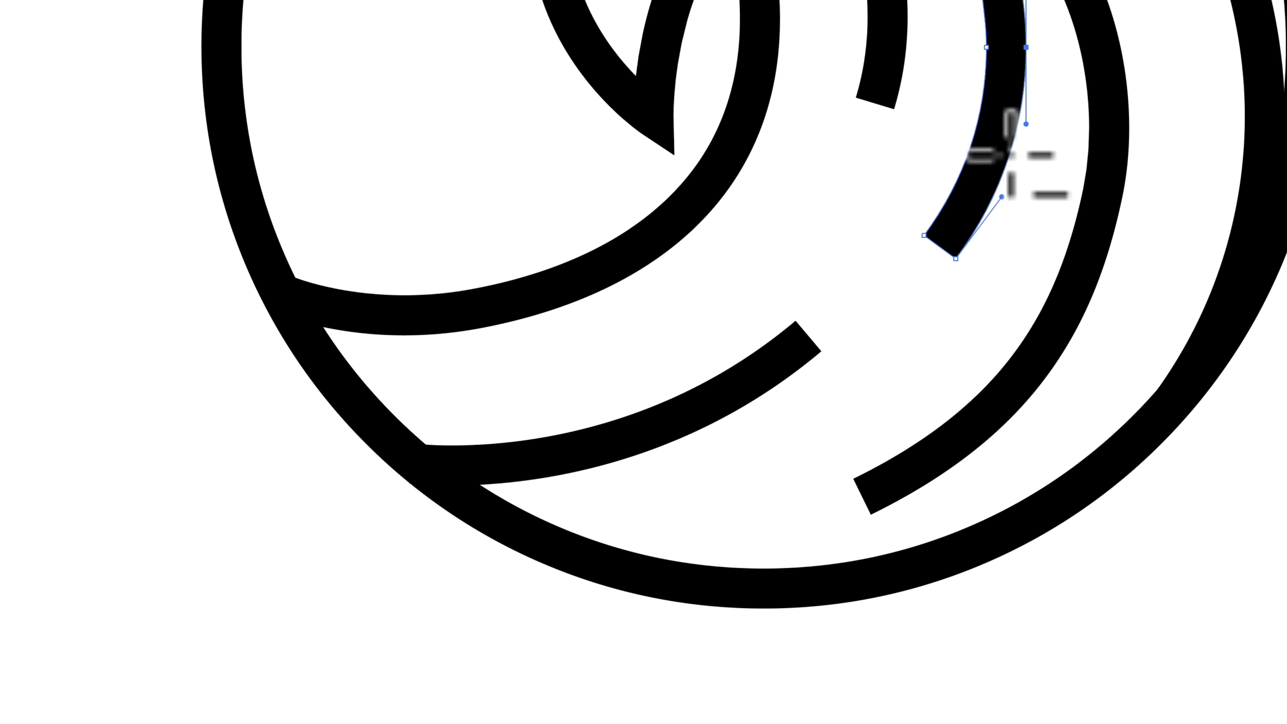
Step: Delete redundant anchor points from the short line at the logo's lower left and the large curve above it, keeping their shapes intact
{"action": "left_click", "coordinate": [735, 382], "text": "super"}
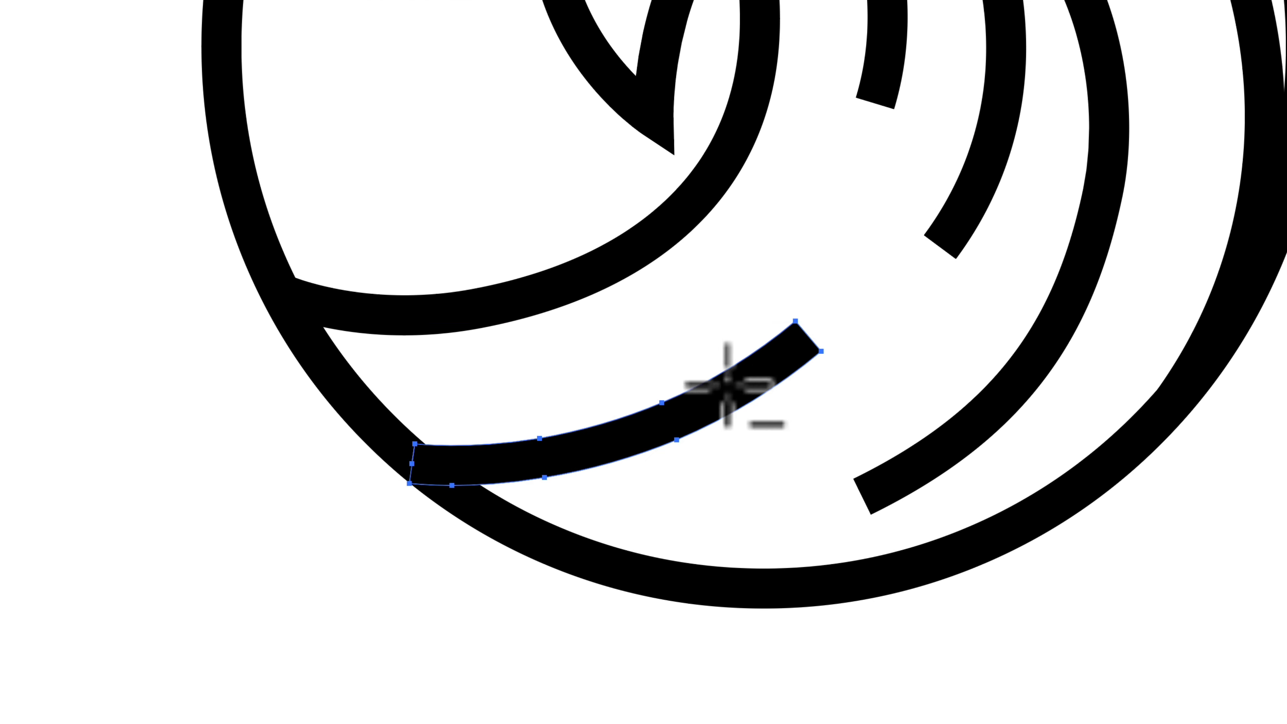
{"action": "left_click", "coordinate": [538, 437]}
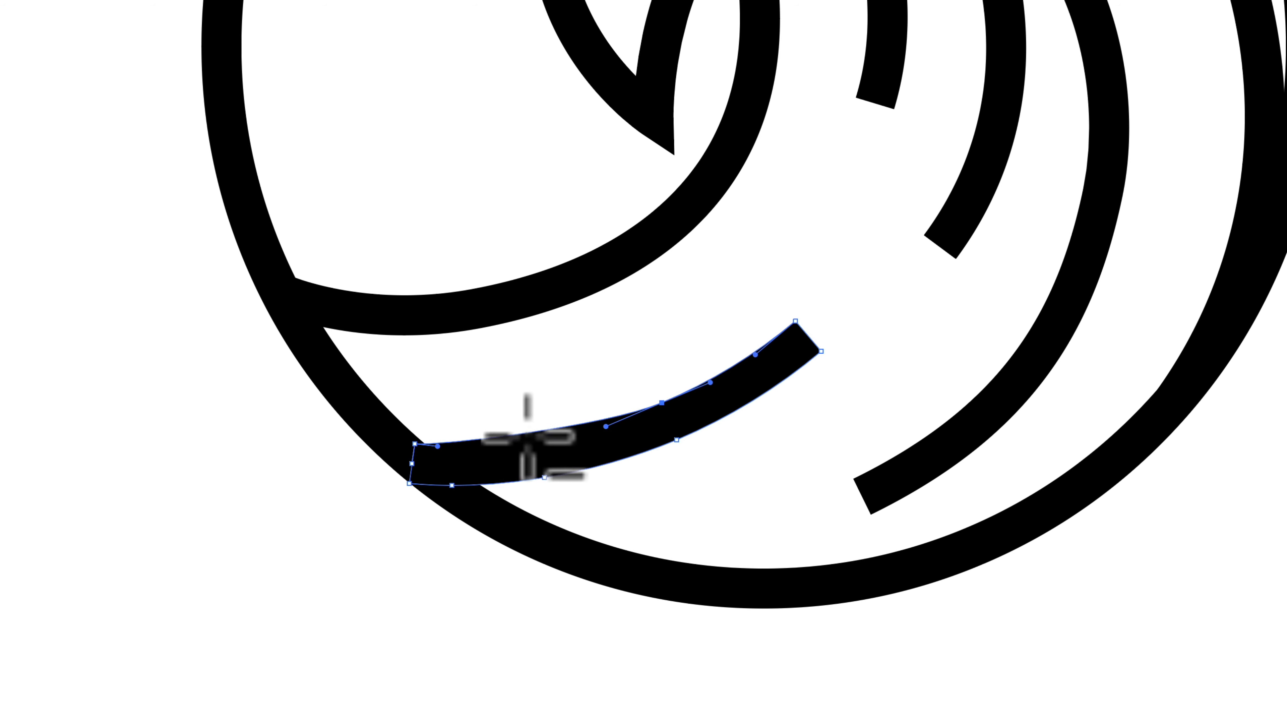
{"action": "key", "text": "super+z"}
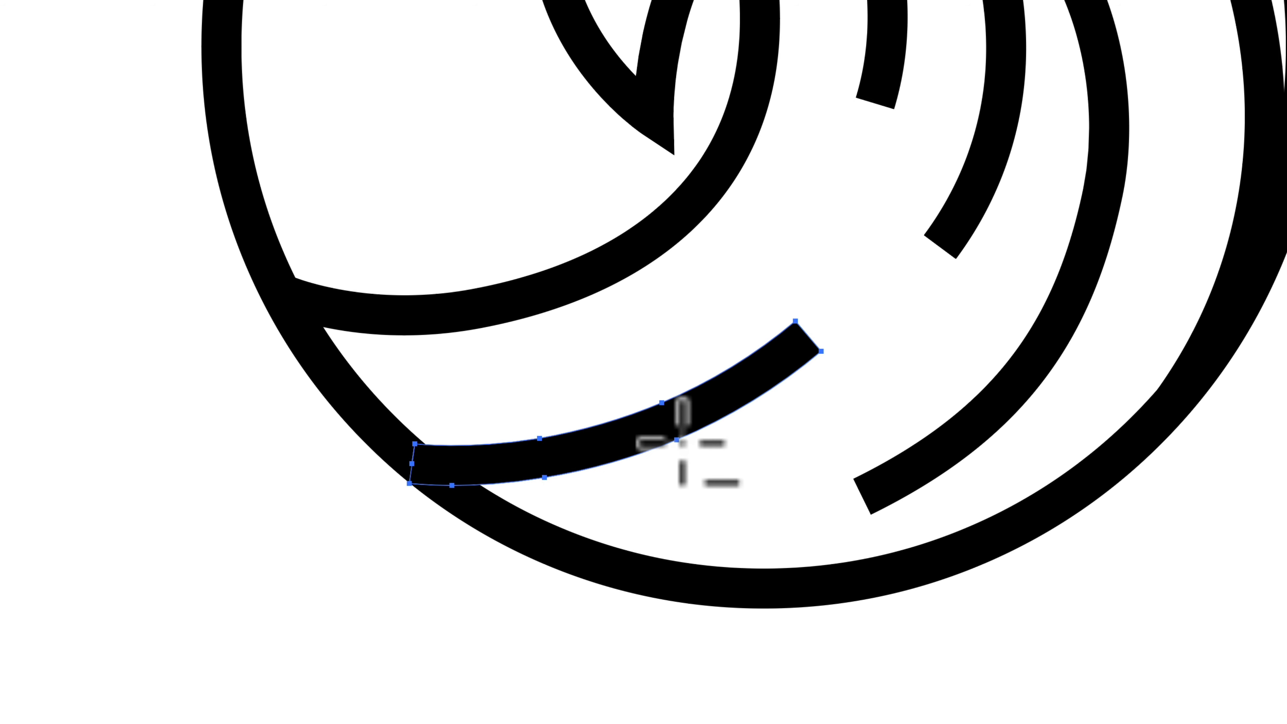
{"action": "left_click", "coordinate": [661, 403]}
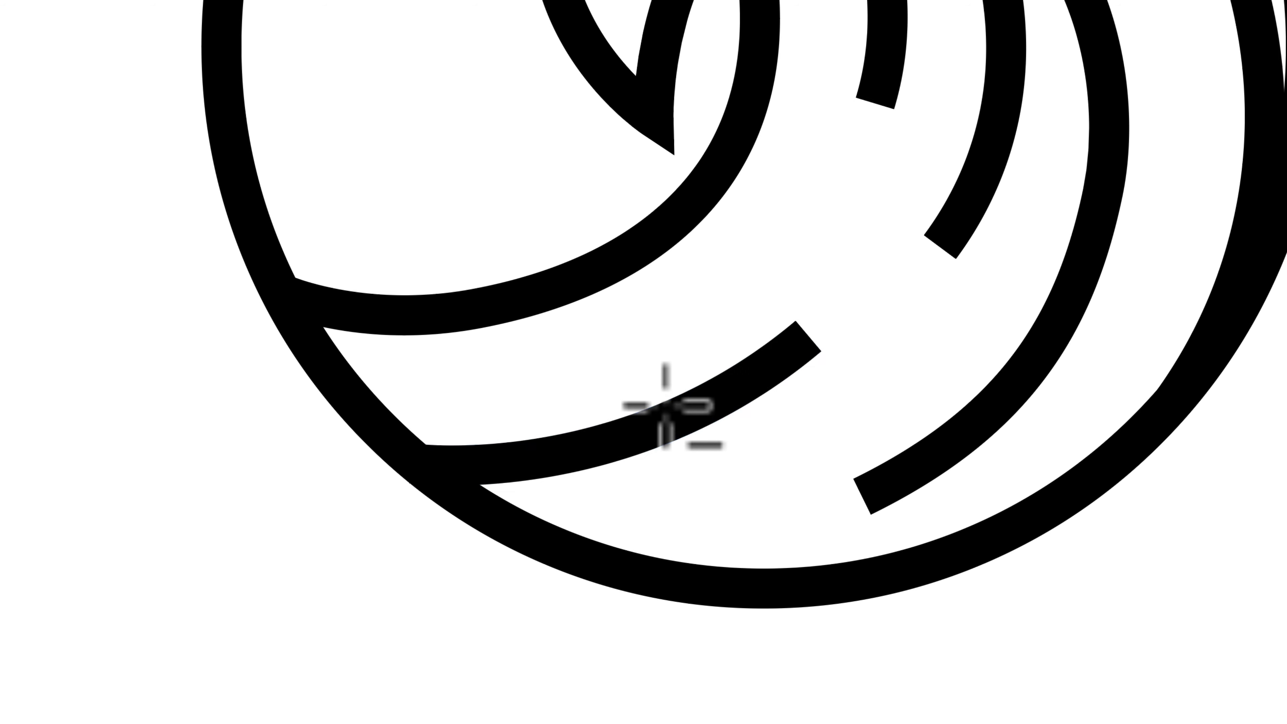
{"action": "left_click", "coordinate": [453, 486]}
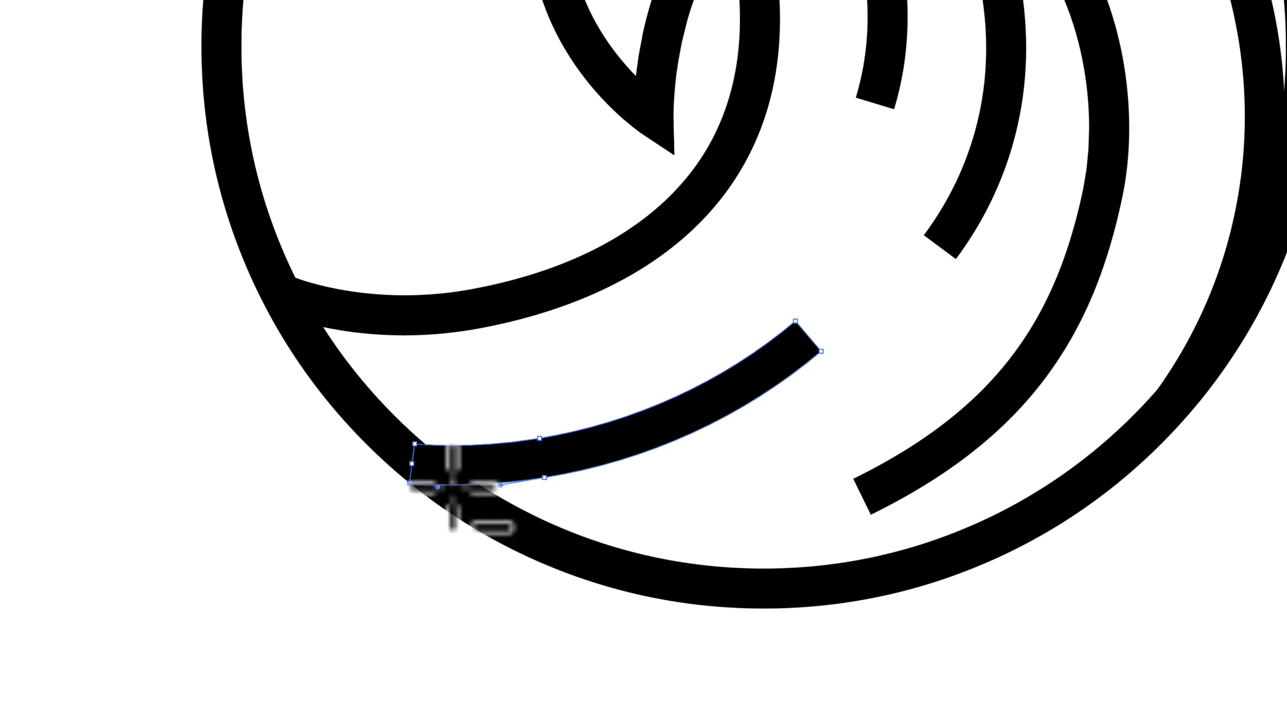
{"action": "key", "text": "super+shift+a"}
{"action": "left_click", "coordinate": [456, 311], "text": "super"}
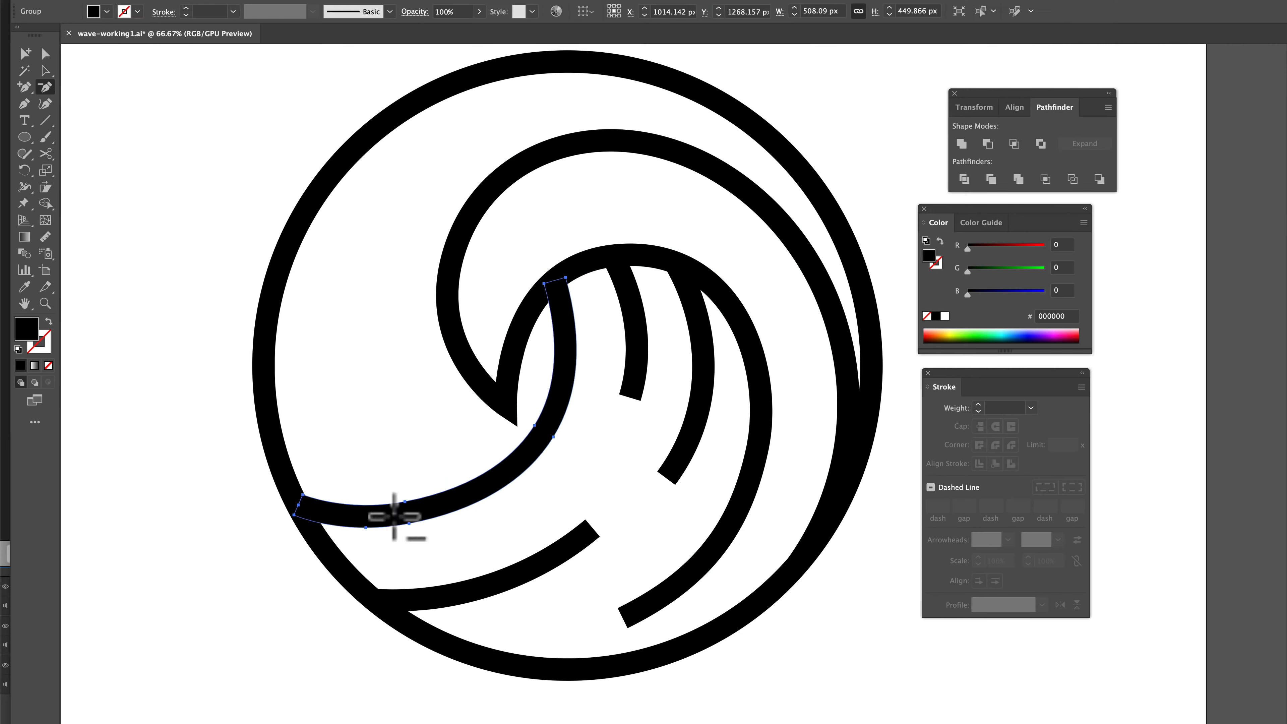
{"action": "left_click", "coordinate": [456, 325]}
Step: Delete the redundant anchor points along both edges of the main wave shape, then clear the selection
{"action": "left_click", "coordinate": [1118, 196], "text": "super"}
{"action": "left_click", "coordinate": [1120, 54]}
{"action": "left_click", "coordinate": [1048, 384]}
{"action": "left_click", "coordinate": [729, 287]}
{"action": "left_click", "coordinate": [714, 301]}
{"action": "left_click", "coordinate": [528, 337]}
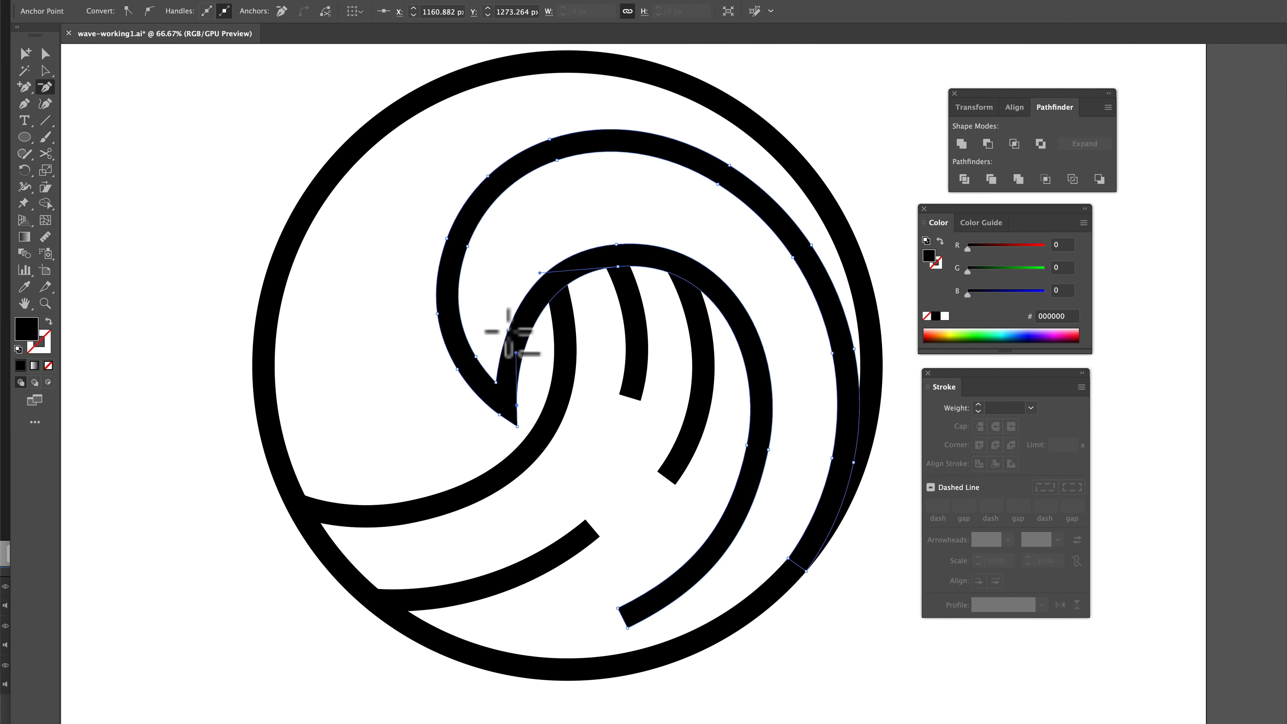
{"action": "left_click", "coordinate": [509, 331]}
{"action": "left_click", "coordinate": [517, 406]}
{"action": "left_click", "coordinate": [500, 415]}
{"action": "left_click", "coordinate": [459, 369]}
{"action": "left_click", "coordinate": [488, 176]}
{"action": "left_click", "coordinate": [812, 245]}
{"action": "left_click", "coordinate": [854, 351]}
{"action": "key", "text": "super+shift+a"}
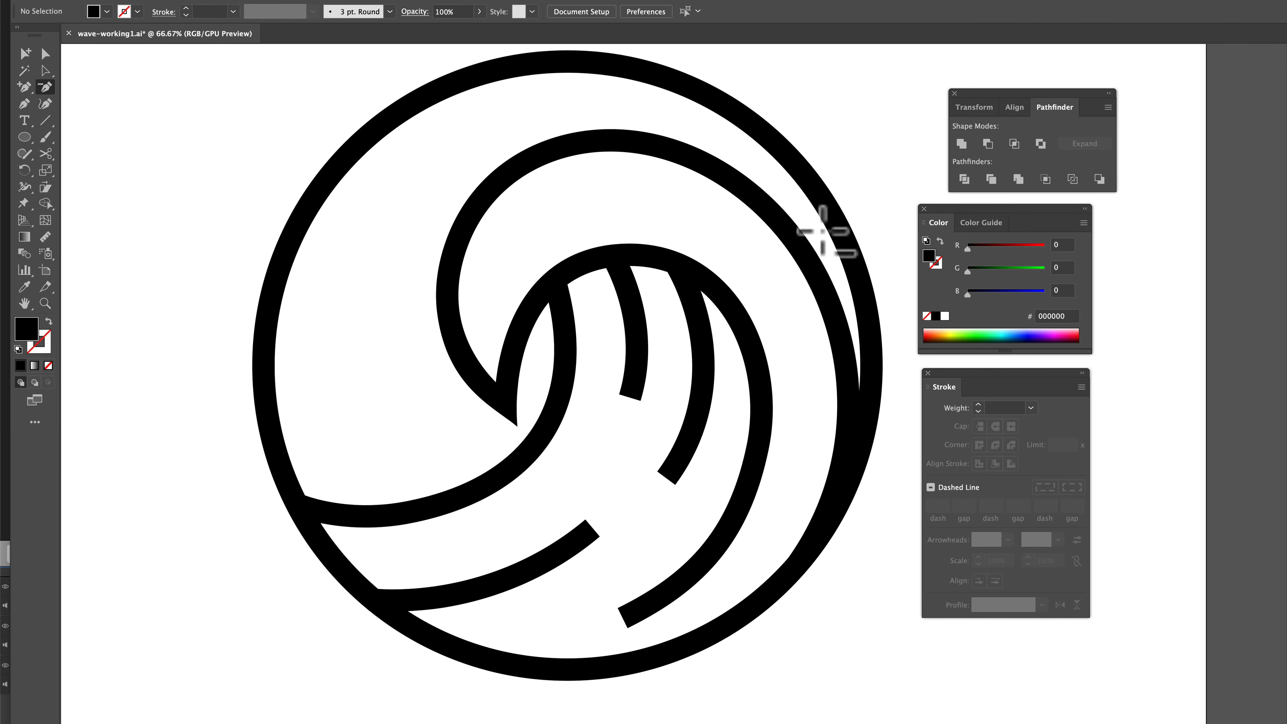
Step: Examine the tapered line ends, varied line widths and rounded joins of the finished logo on the neighbouring artboard
{"action": "left_click_drag", "start_coordinate": [751, 231], "coordinate": [280, 233]}
{"action": "left_click_drag", "start_coordinate": [681, 199], "coordinate": [145, 195]}
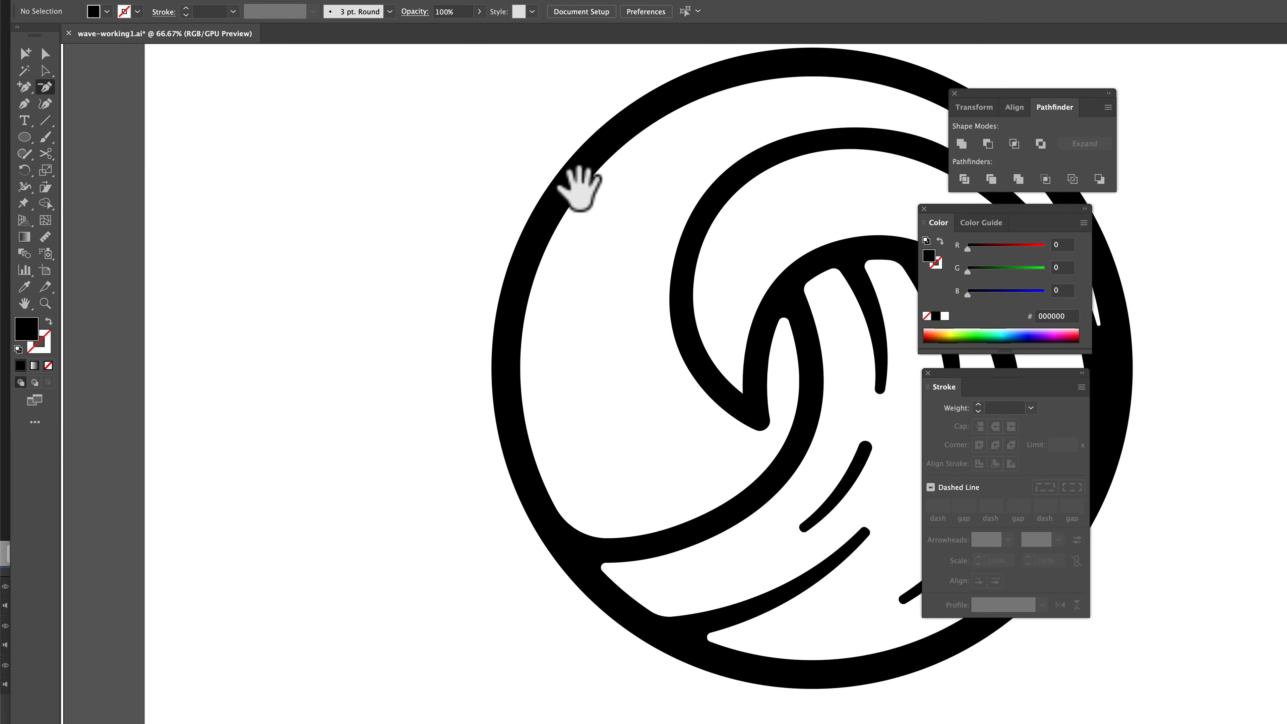
{"action": "left_click_drag", "start_coordinate": [584, 187], "coordinate": [327, 203]}
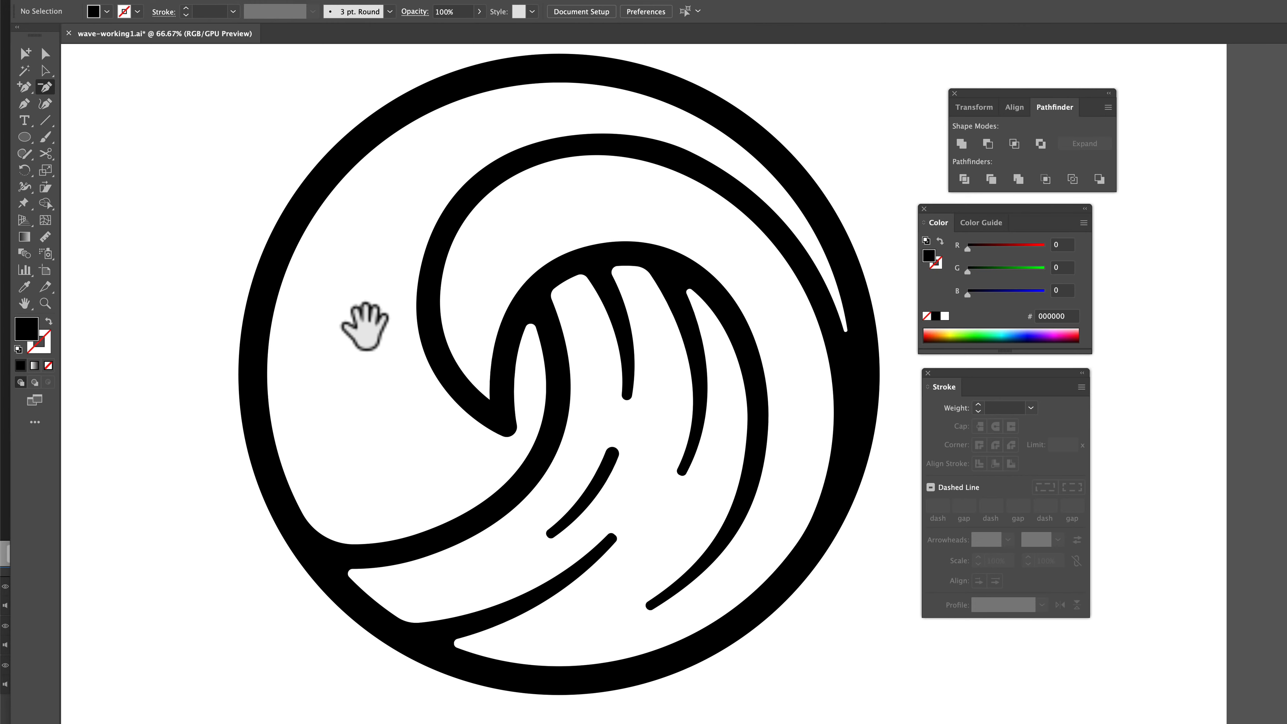
{"action": "left_click_drag", "start_coordinate": [366, 335], "coordinate": [388, 343]}
{"action": "left_click_drag", "start_coordinate": [289, 310], "coordinate": [810, 306]}
{"action": "left_click_drag", "start_coordinate": [388, 284], "coordinate": [856, 292]}
{"action": "left_click_drag", "start_coordinate": [462, 258], "coordinate": [735, 253]}
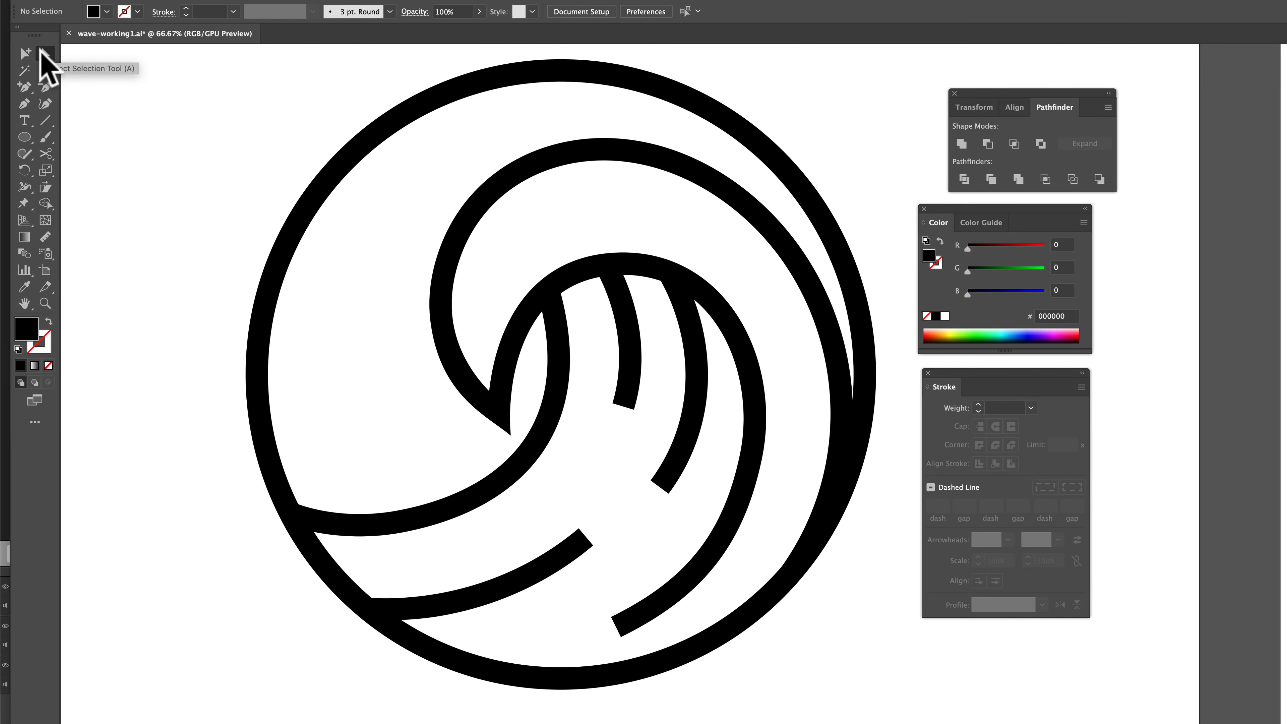
Step: Taper the short hanging arc by moving its lower-left corner anchor to X 1369, Y 1259 px and adjusting its handle
{"action": "left_click", "coordinate": [620, 404]}
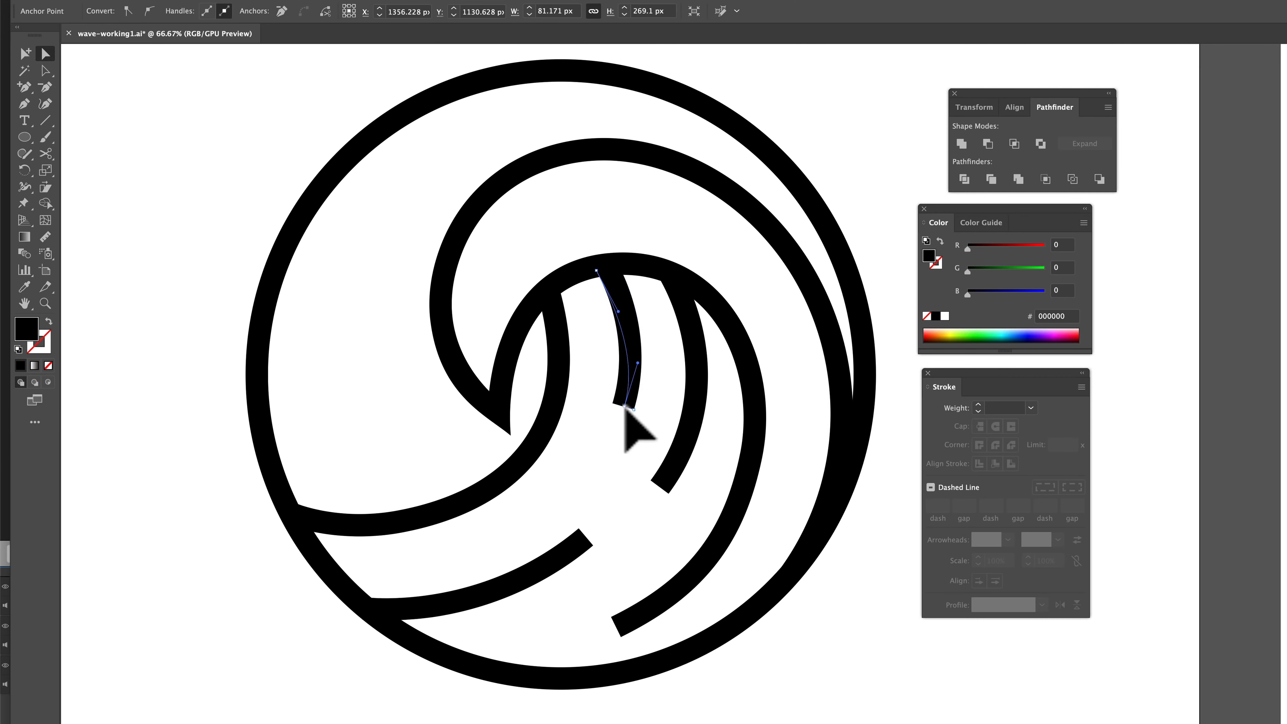
{"action": "left_click_drag", "start_coordinate": [627, 405], "coordinate": [628, 405]}
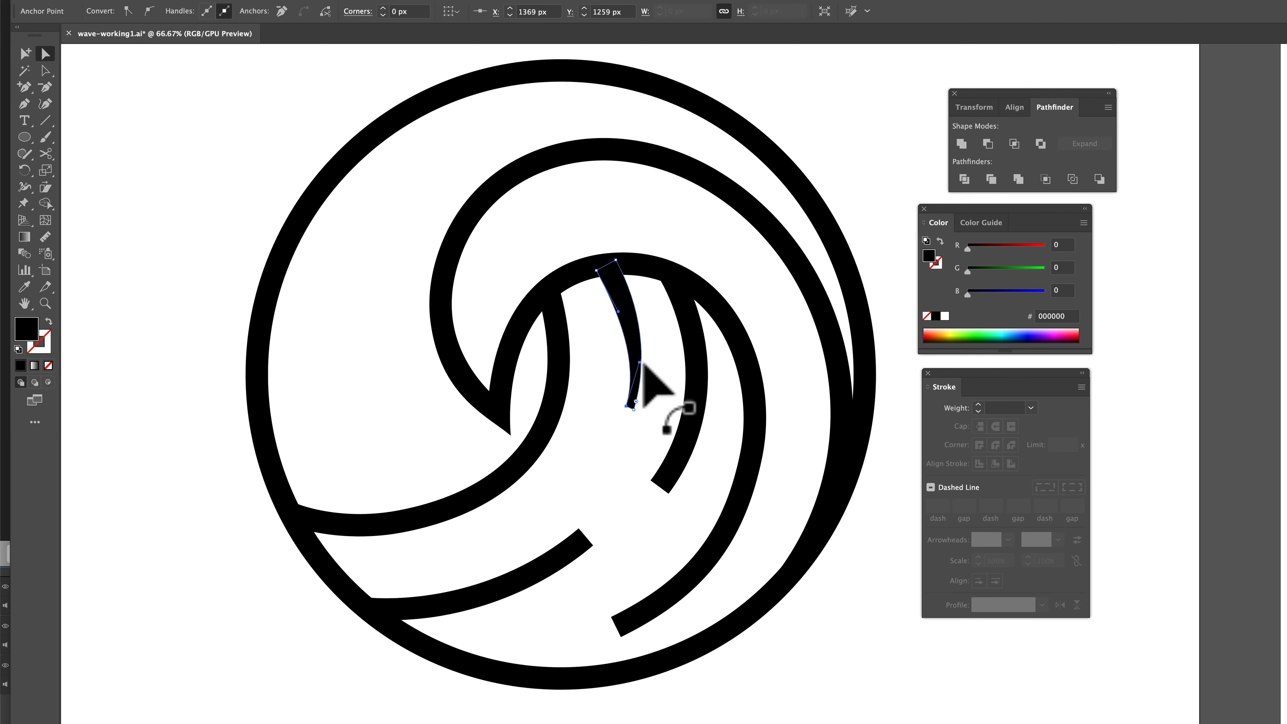
{"action": "left_click_drag", "start_coordinate": [636, 359], "coordinate": [636, 360]}
Step: Taper the longer hanging arc to a narrow lower tip, and widen the short arc's top by moving its left corner to X 1311, Y 1016 px
{"action": "left_click", "coordinate": [683, 392]}
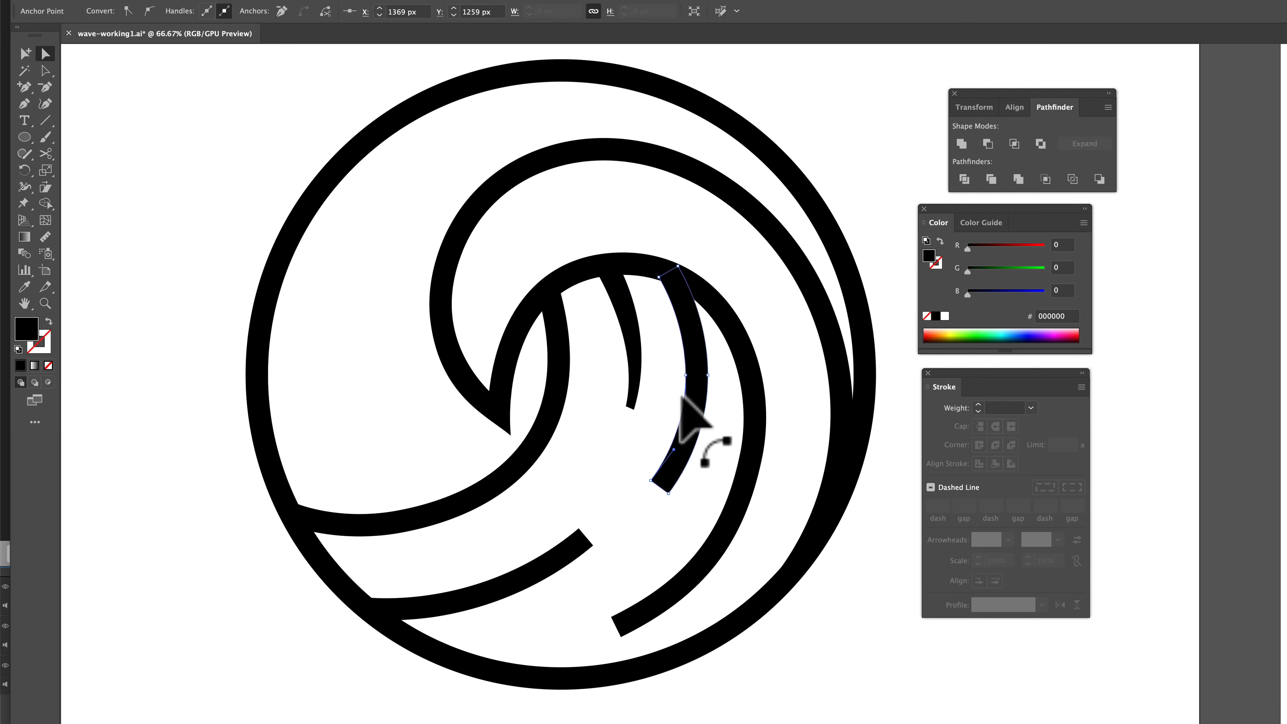
{"action": "left_click", "coordinate": [651, 480]}
{"action": "left_click", "coordinate": [686, 375], "text": "shift"}
{"action": "left_click_drag", "start_coordinate": [651, 481], "coordinate": [688, 453]}
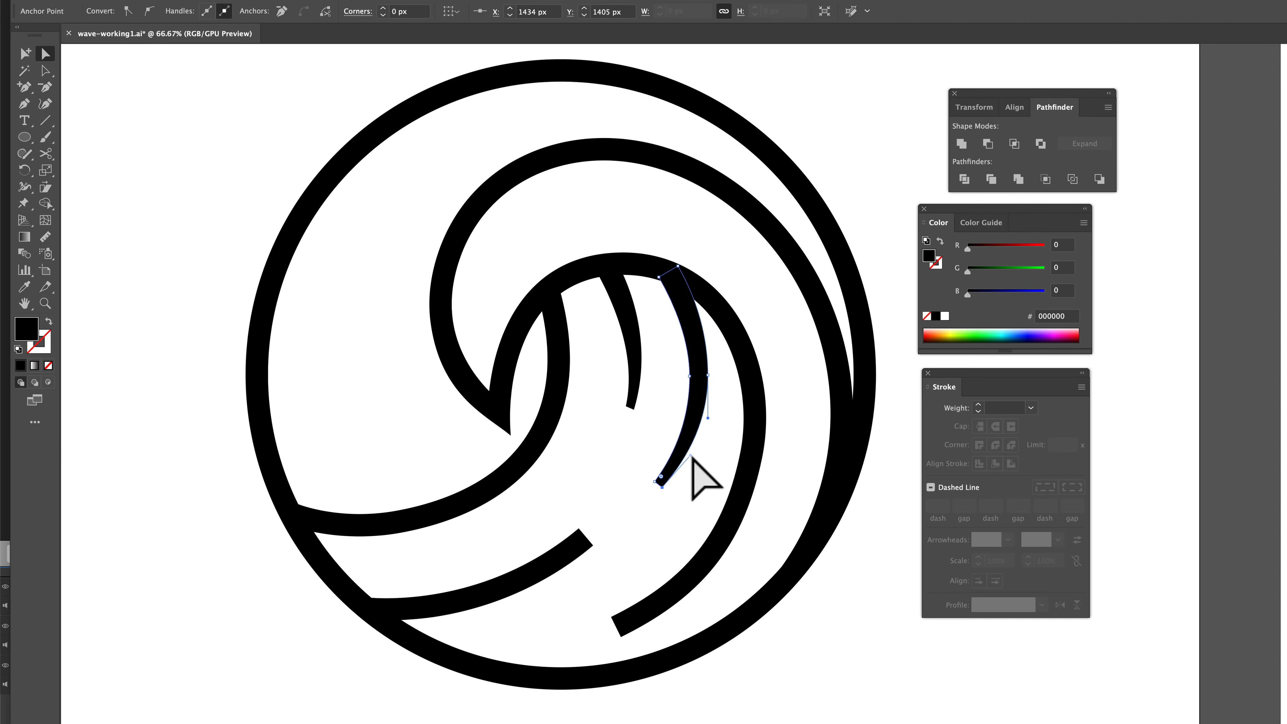
{"action": "left_click", "coordinate": [695, 466]}
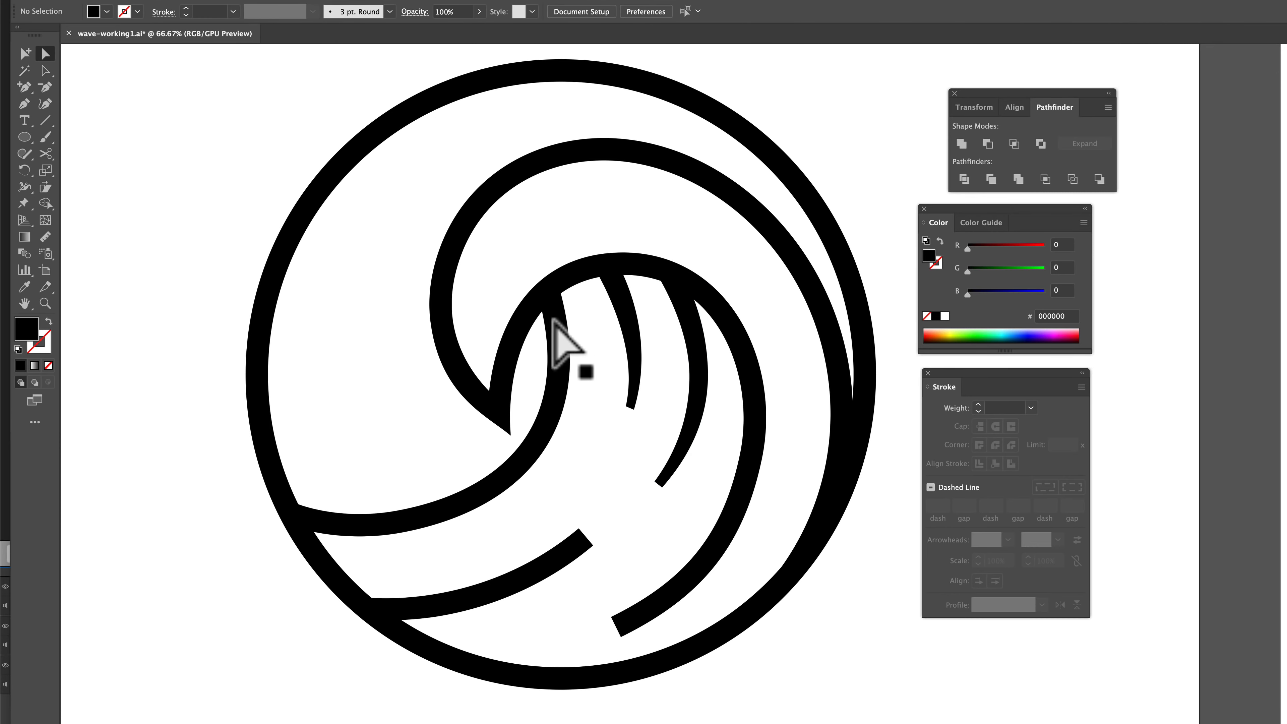
{"action": "left_click", "coordinate": [608, 290]}
{"action": "left_click_drag", "start_coordinate": [597, 271], "coordinate": [595, 271]}
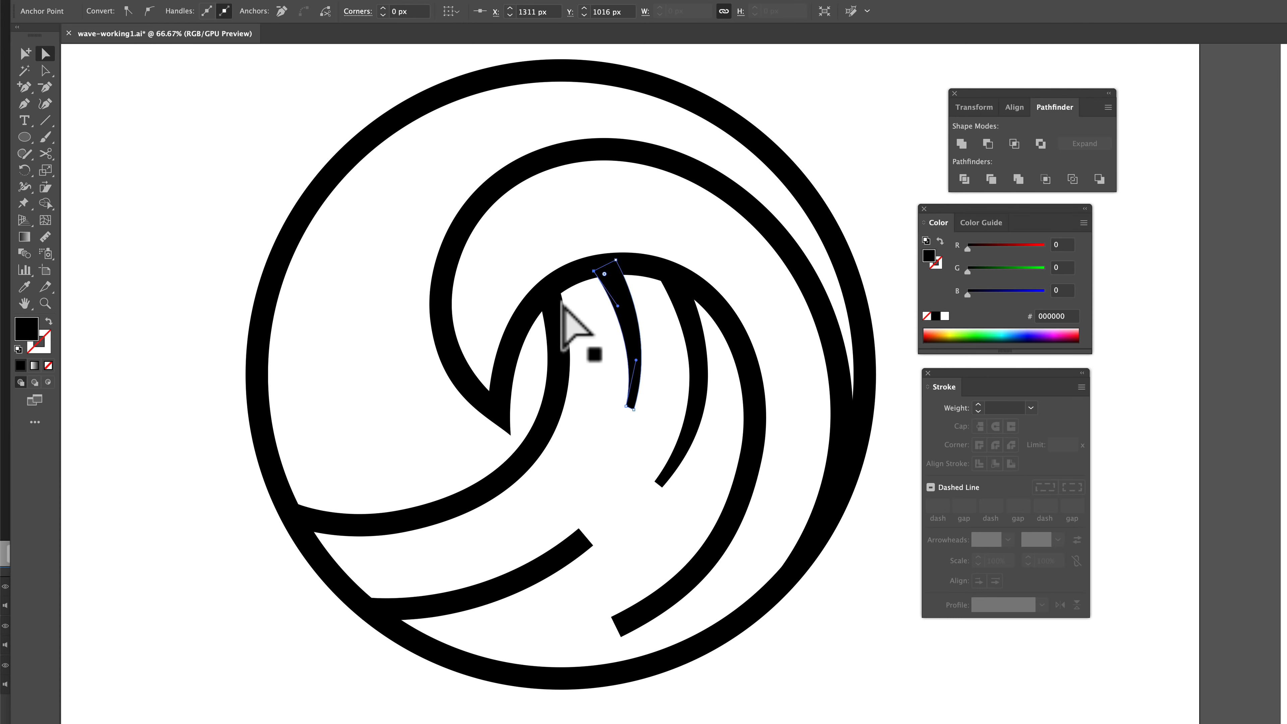
Step: Thin the large left curve by moving its upper-edge anchors inward to X 963, Y 1456 px and X 1197, Y 1312 px
{"action": "left_click", "coordinate": [563, 291]}
{"action": "left_click", "coordinate": [561, 284]}
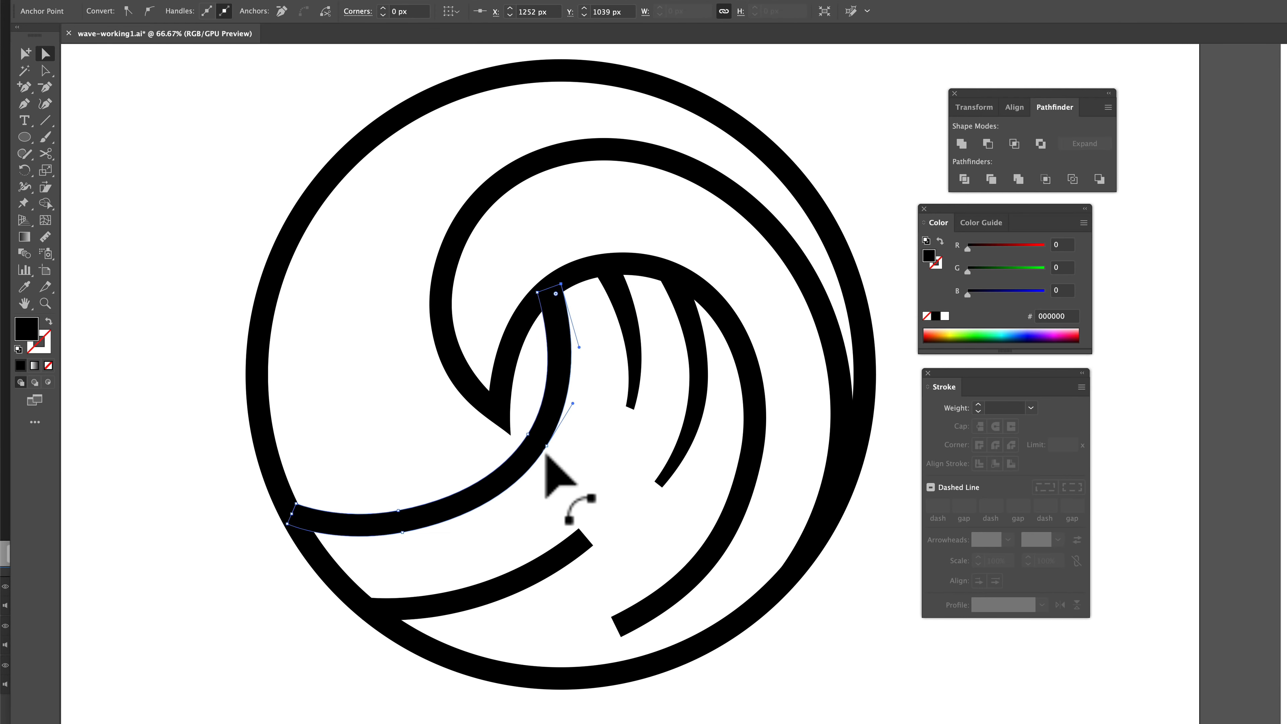
{"action": "key", "text": "super+shift+a"}
{"action": "left_click_drag", "start_coordinate": [398, 510], "coordinate": [401, 516]}
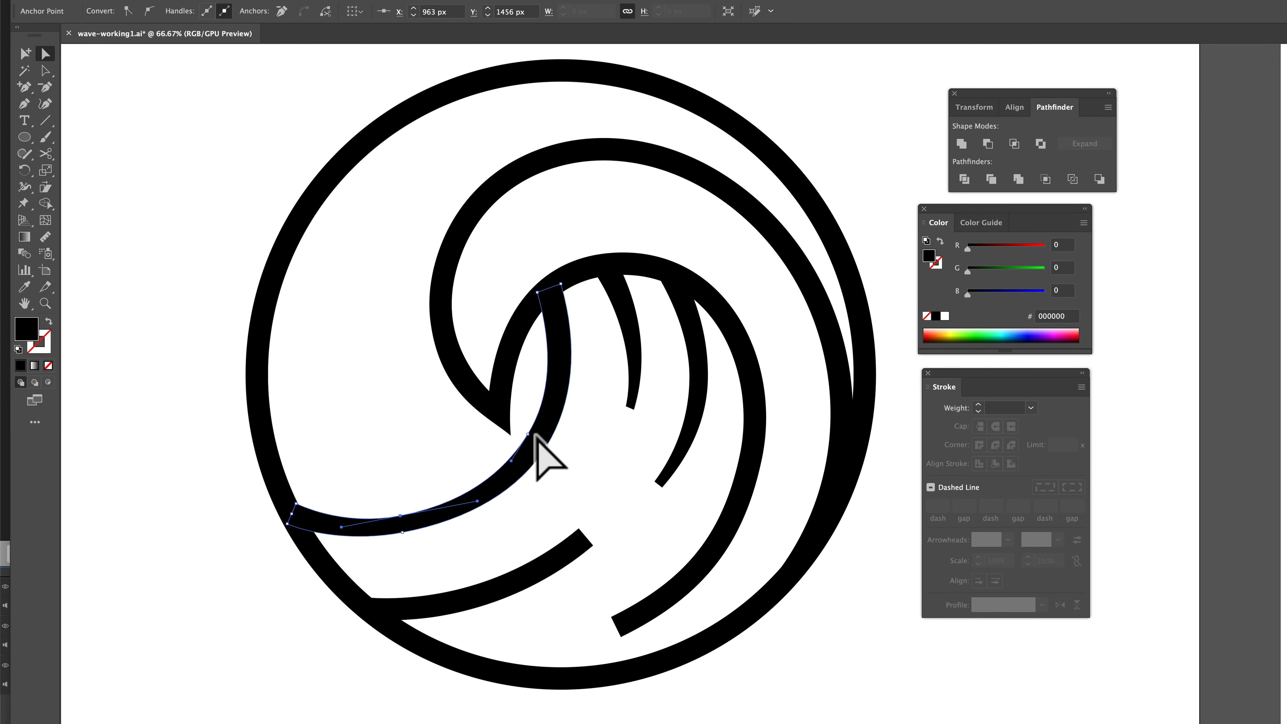
{"action": "left_click_drag", "start_coordinate": [528, 434], "coordinate": [529, 436]}
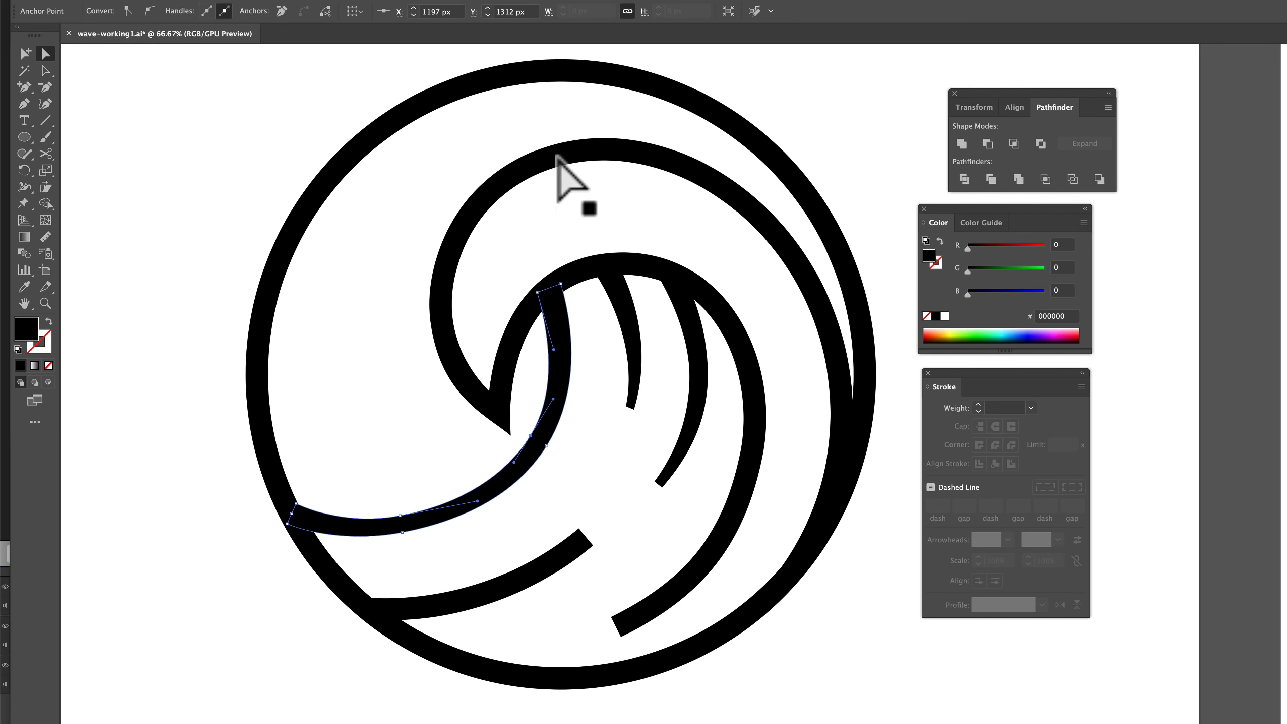
Step: Thin the upper part of the outer wave curve by moving three outer-edge anchors inward, one of them to X 1227, Y 804 px
{"action": "left_click", "coordinate": [553, 145]}
{"action": "left_click", "coordinate": [543, 148]}
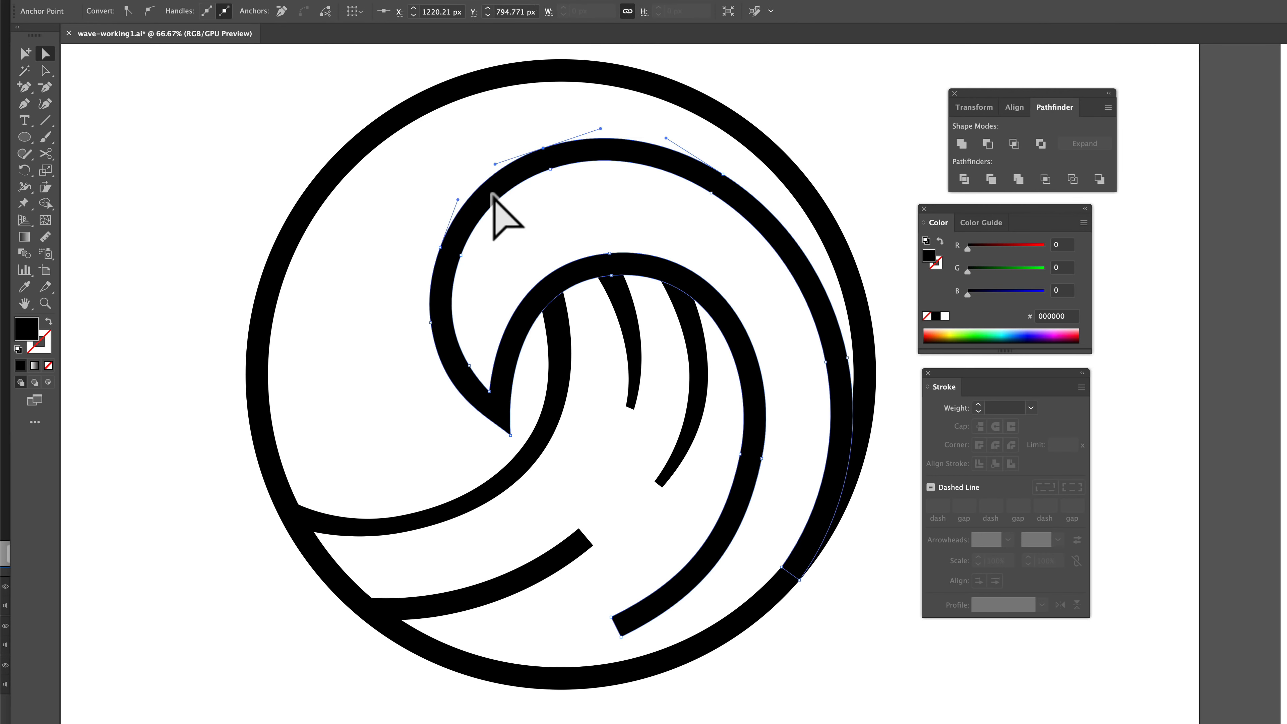
{"action": "left_click_drag", "start_coordinate": [543, 148], "coordinate": [546, 152]}
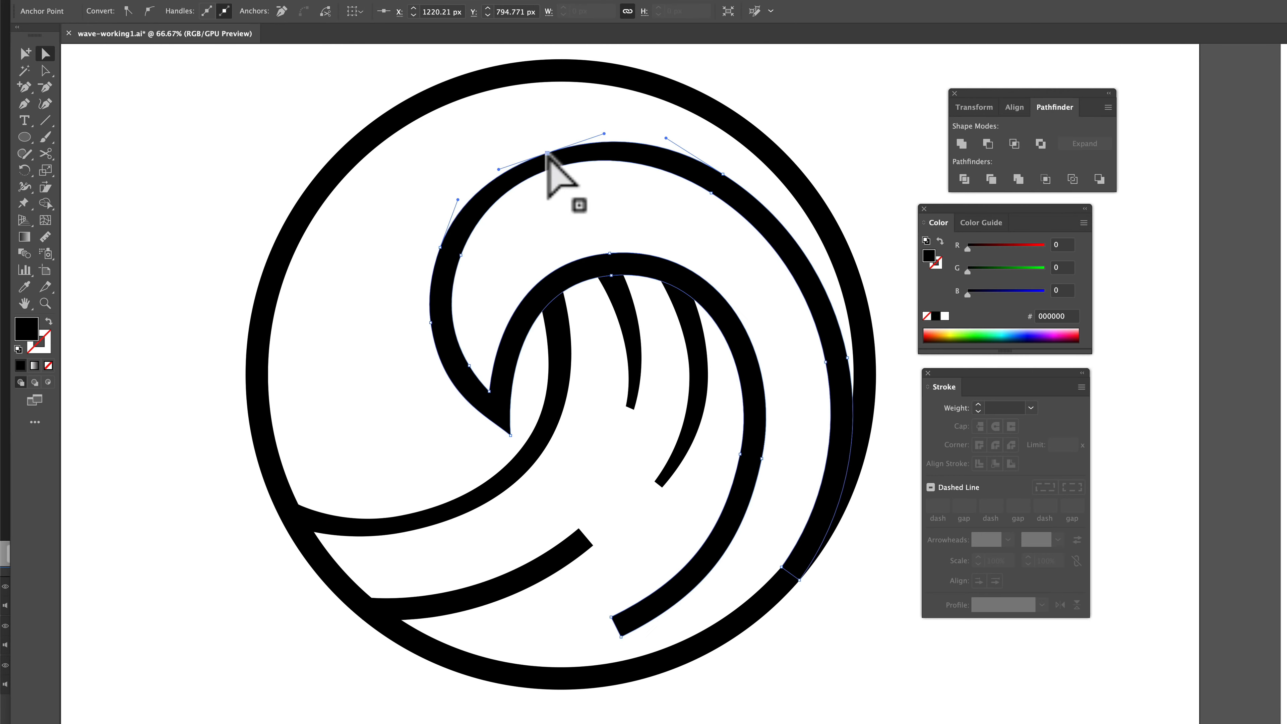
{"action": "left_click", "coordinate": [439, 248]}
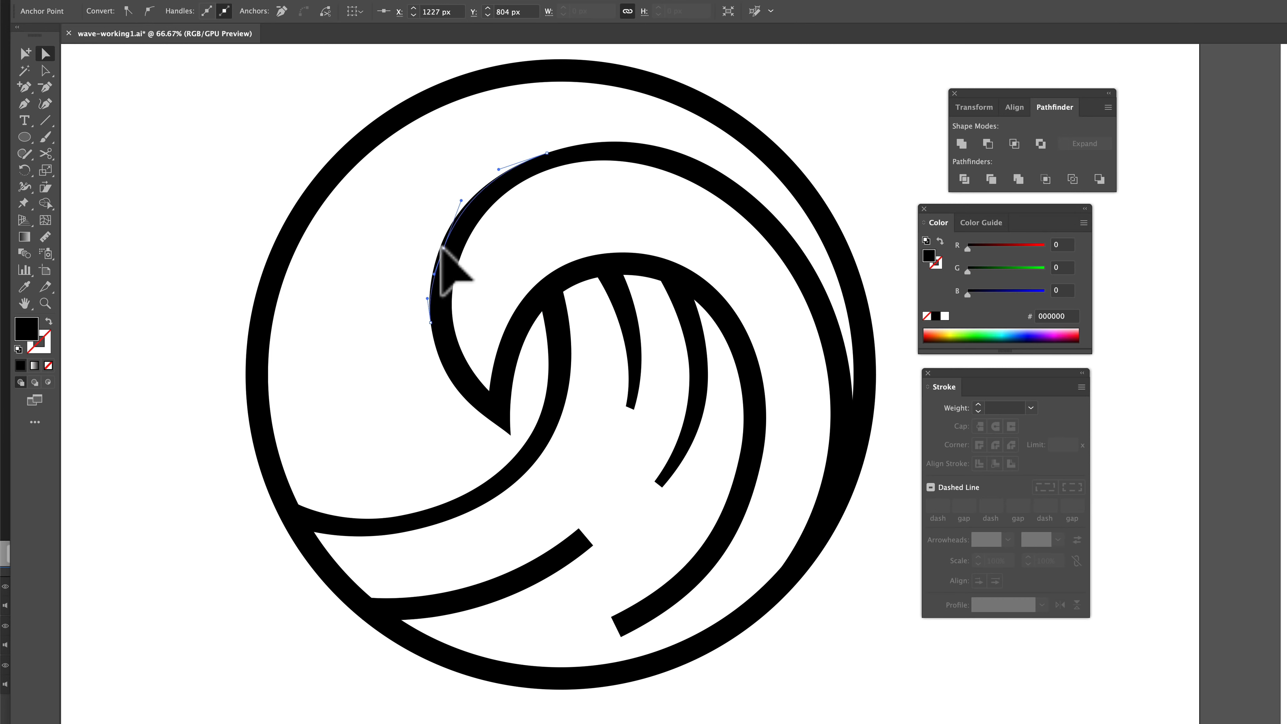
{"action": "left_click_drag", "start_coordinate": [443, 247], "coordinate": [443, 248]}
{"action": "left_click_drag", "start_coordinate": [725, 173], "coordinate": [723, 177]}
{"action": "left_click", "coordinate": [663, 330]}
Step: Taper the lower end of the inner crest curve by moving its outer corner to X 1351, Y 1654 px and lowering its handle
{"action": "left_click", "coordinate": [615, 627]}
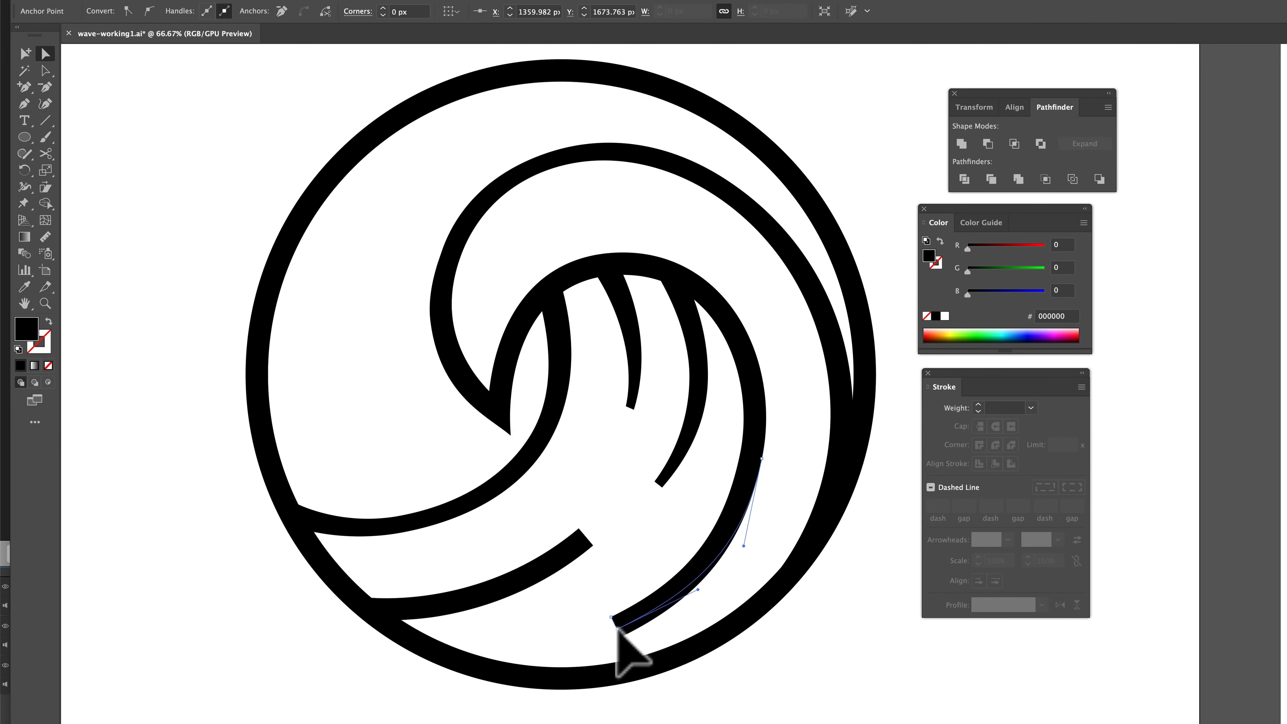
{"action": "left_click", "coordinate": [615, 624]}
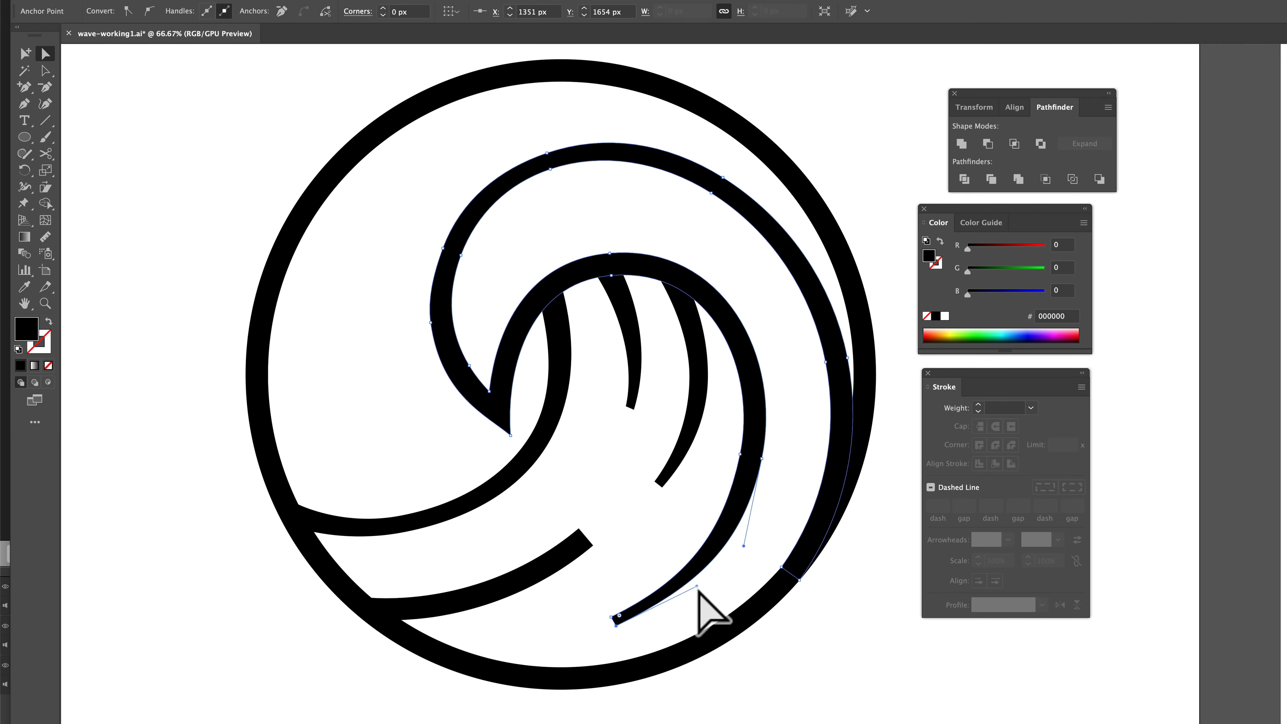
{"action": "left_click_drag", "start_coordinate": [697, 587], "coordinate": [698, 591]}
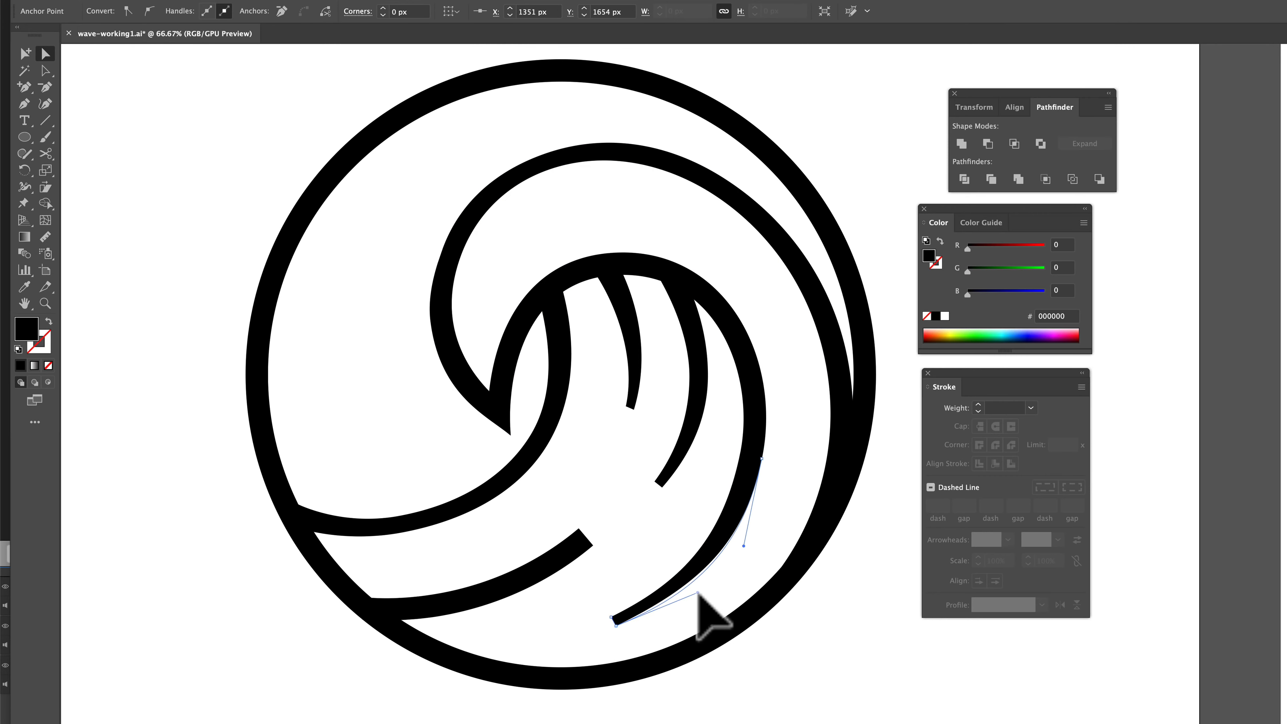
Step: Taper the free end of the lowest short curve by moving its upper corner inward, and thin the curve's middle along the upper edge
{"action": "left_click", "coordinate": [578, 533]}
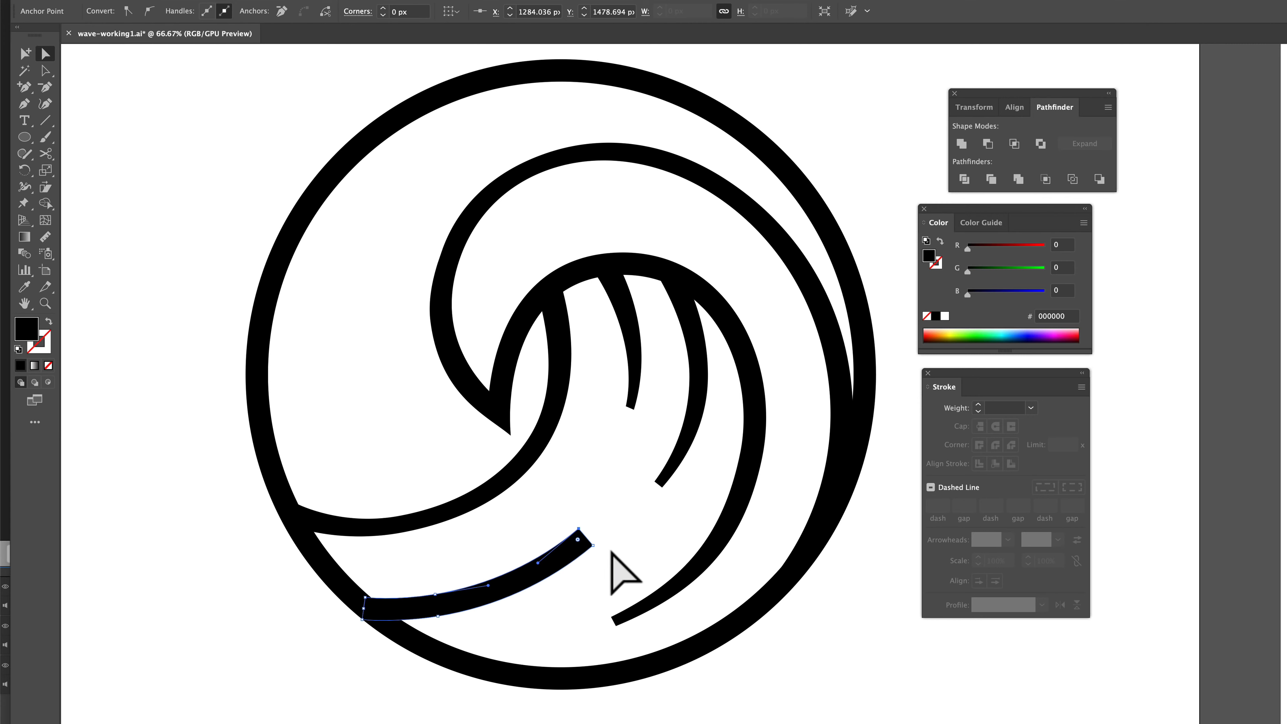
{"action": "left_click_drag", "start_coordinate": [578, 530], "coordinate": [585, 537]}
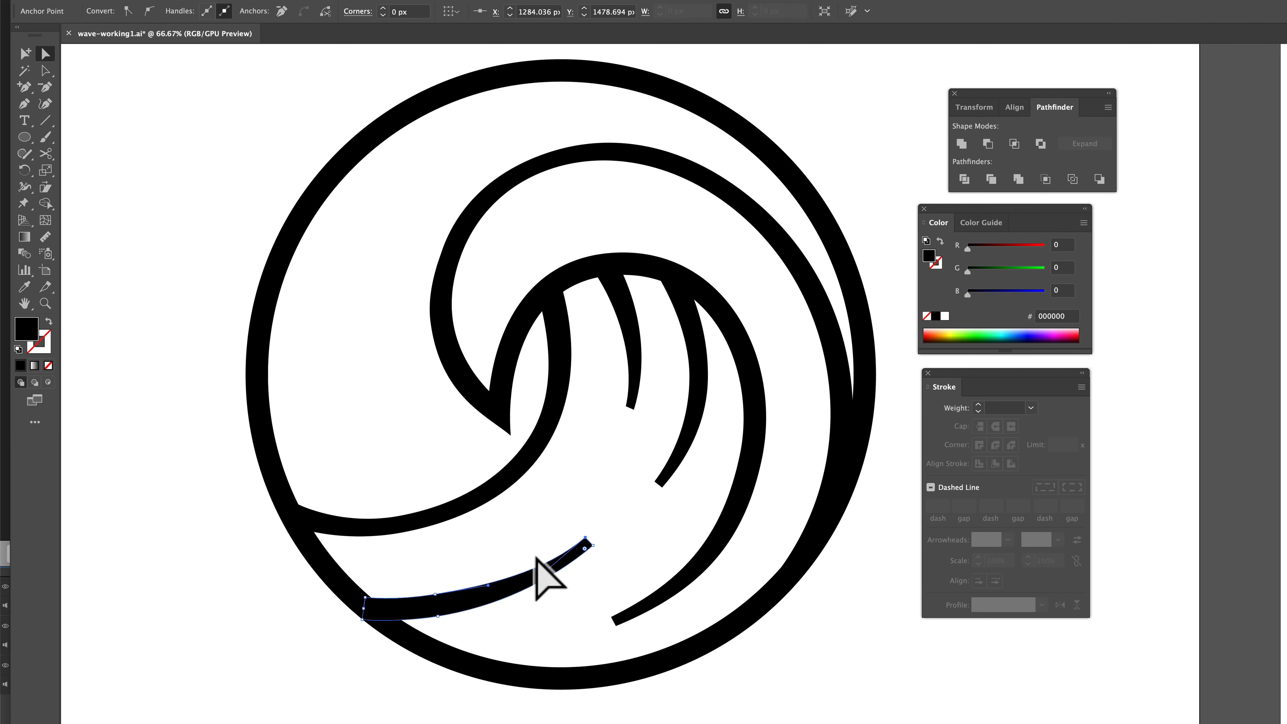
{"action": "left_click", "coordinate": [435, 598]}
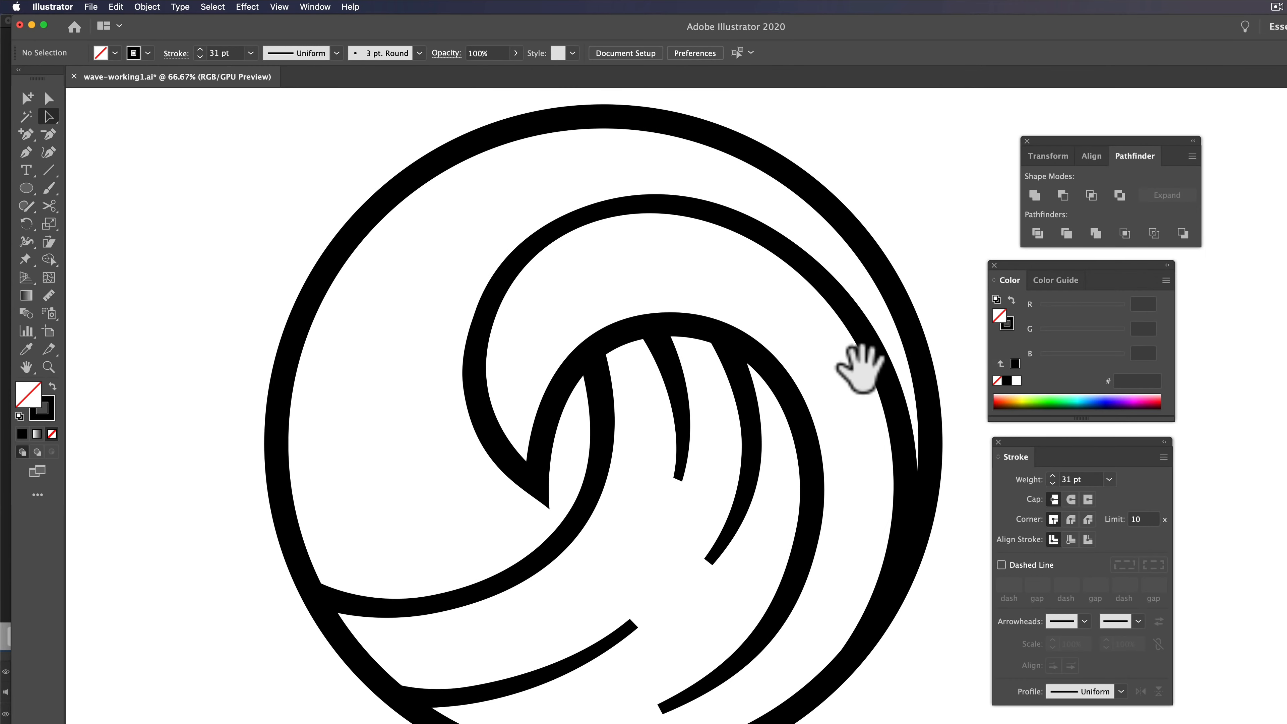
Step: Draw a bowed 31 pt practice stroke about 209 px wide and 628 px tall beside the logo with the Pen tool
{"action": "mouse_move", "coordinate": [882, 370]}
{"action": "left_mouse_down"}
{"action": "mouse_move", "coordinate": [655, 381]}
{"action": "mouse_move", "coordinate": [621, 365]}
{"action": "left_mouse_up"}
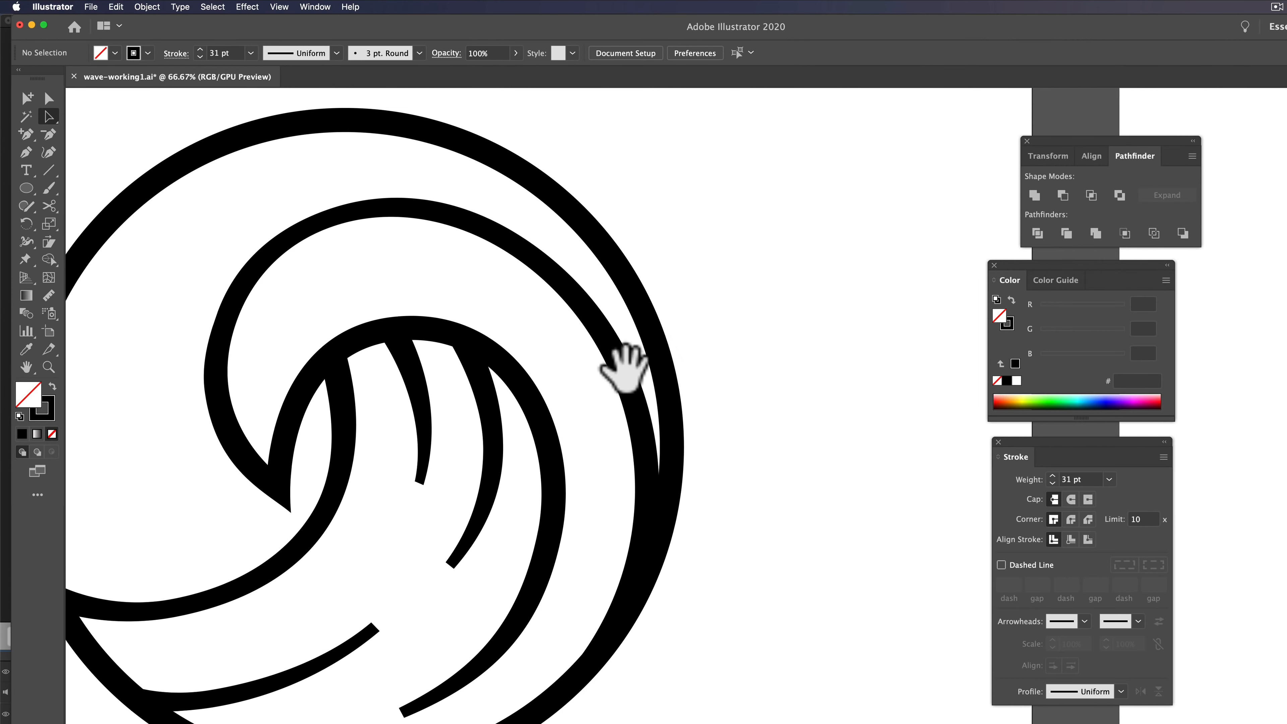
{"action": "left_click", "coordinate": [20, 150]}
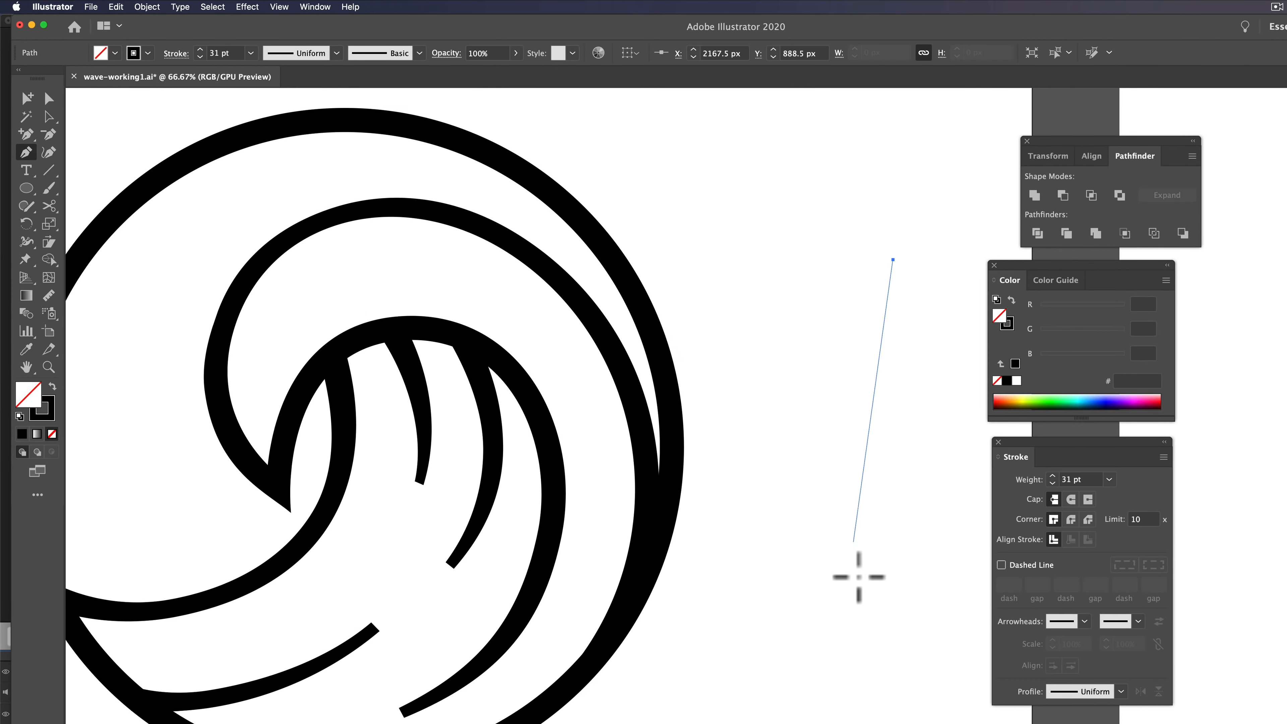
{"action": "mouse_move", "coordinate": [788, 636]}
{"action": "left_mouse_down"}
{"action": "mouse_move", "coordinate": [598, 723]}
{"action": "mouse_move", "coordinate": [666, 723]}
{"action": "left_mouse_up"}
{"action": "left_click", "coordinate": [978, 632], "text": "super"}
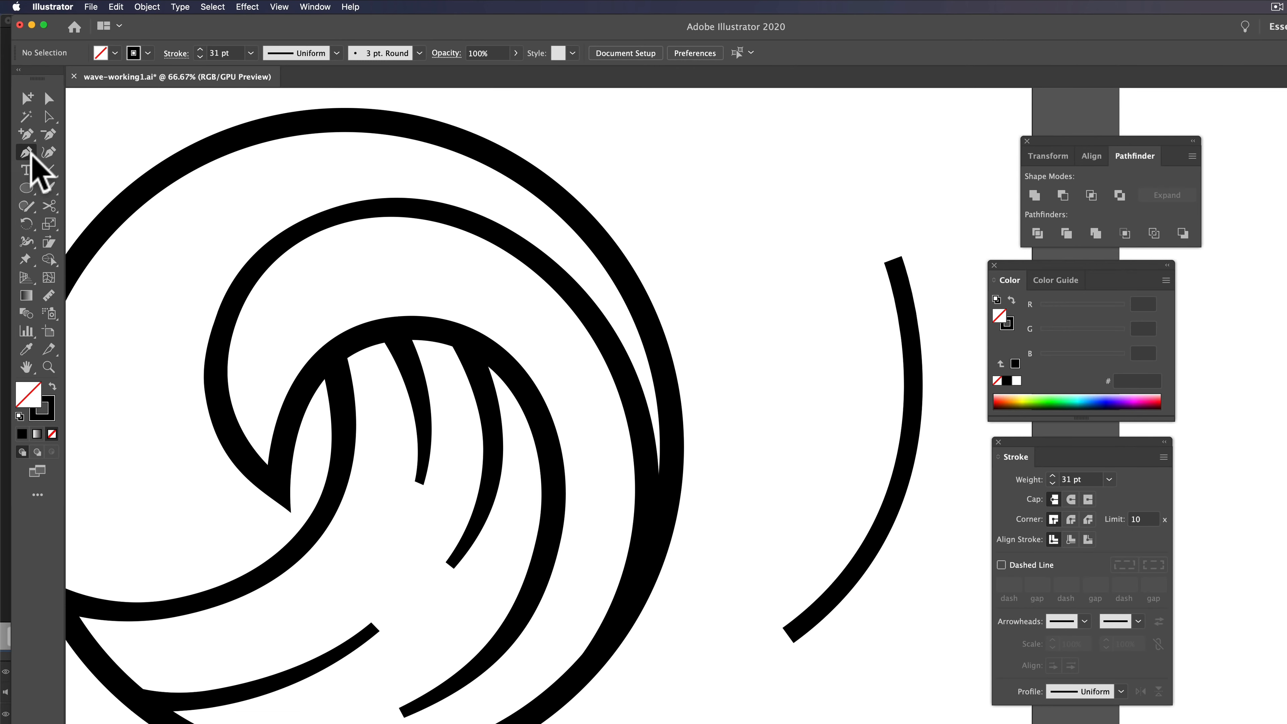
Step: Vary the practice stroke with the Width tool, narrowing its lower end to a point and widening its upper end to about 71 pt
{"action": "left_click", "coordinate": [28, 242]}
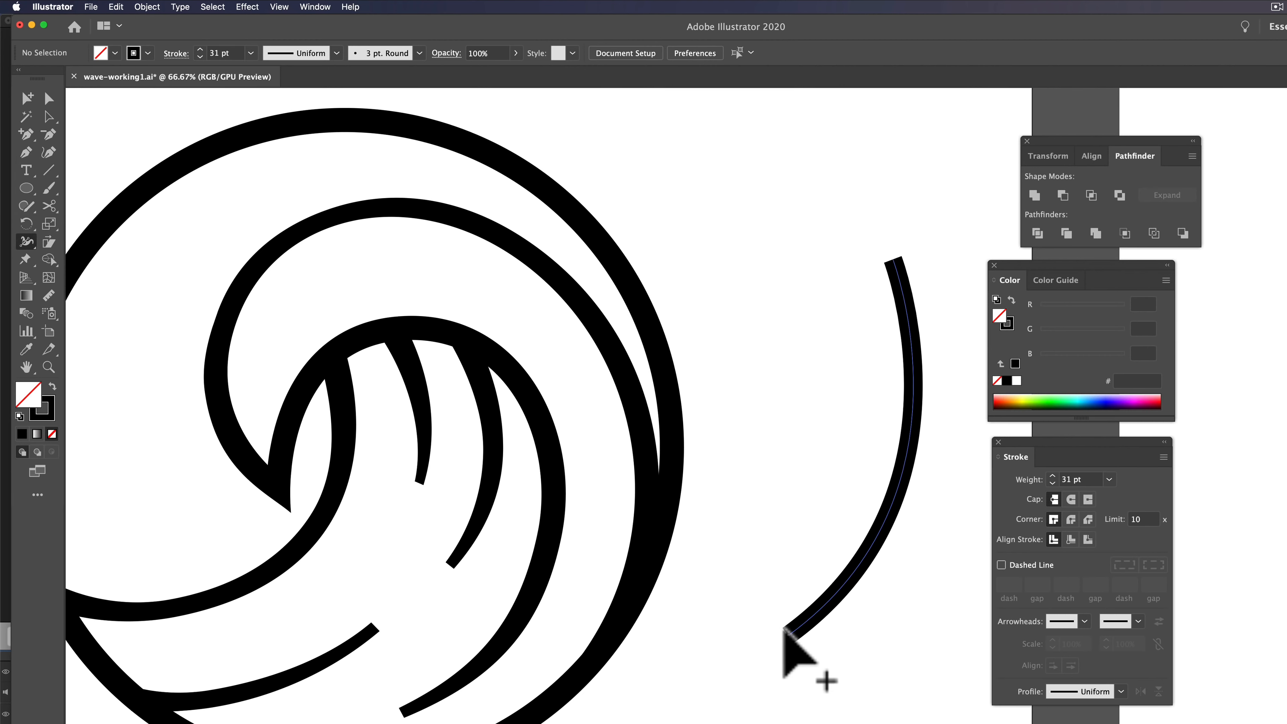
{"action": "left_click_drag", "start_coordinate": [783, 632], "coordinate": [786, 637]}
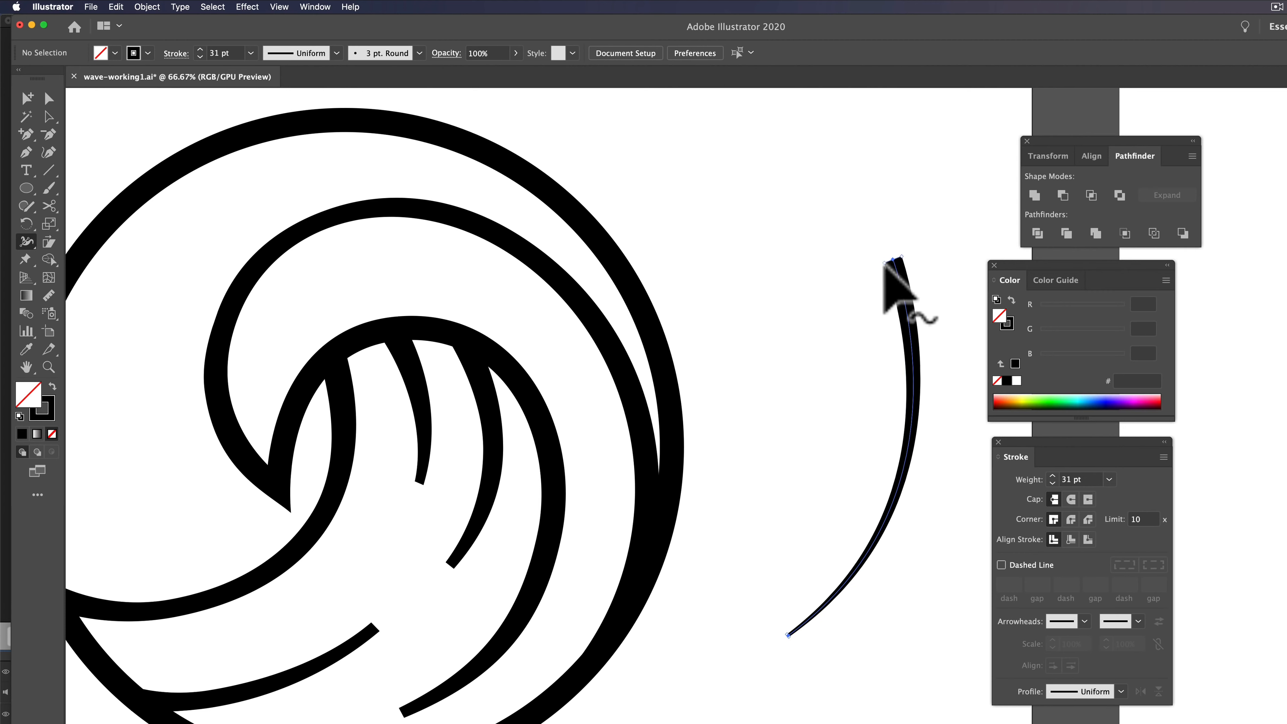
{"action": "left_click_drag", "start_coordinate": [884, 264], "coordinate": [873, 268]}
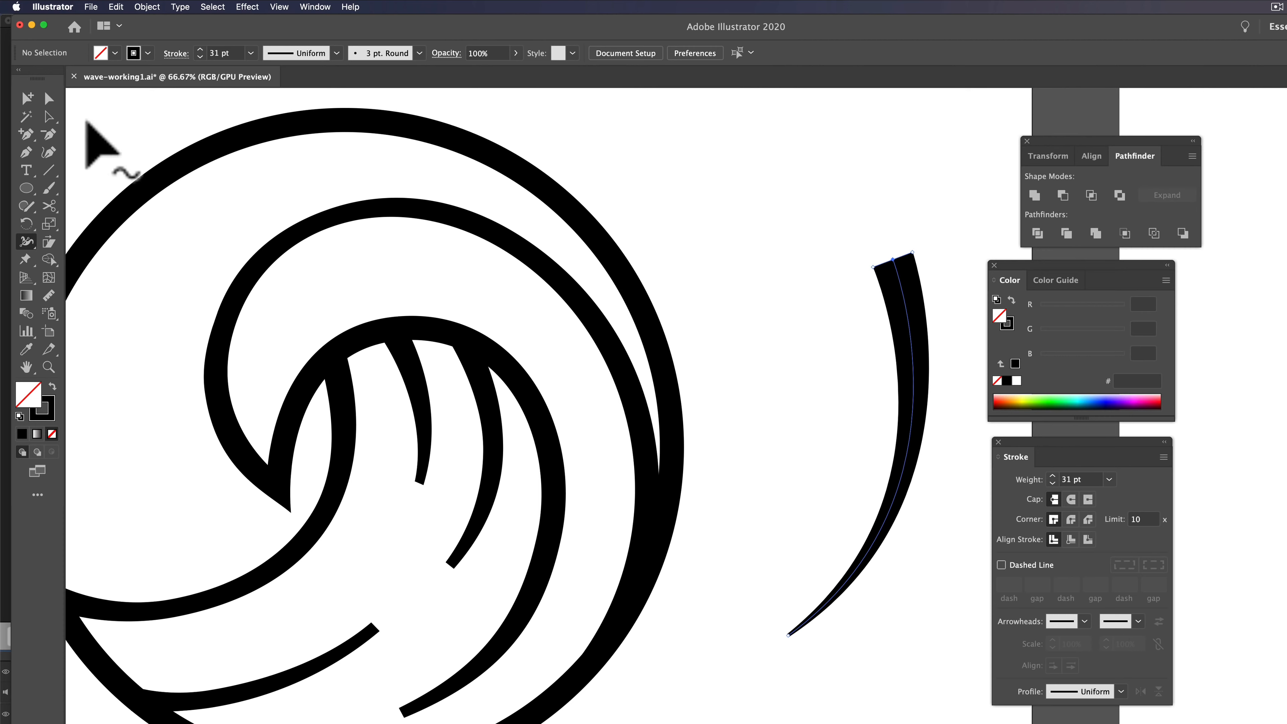
Step: Expand the appearance of the tapered practice stroke into a filled shape
{"action": "key", "text": "a"}
{"action": "left_click", "coordinate": [555, 187]}
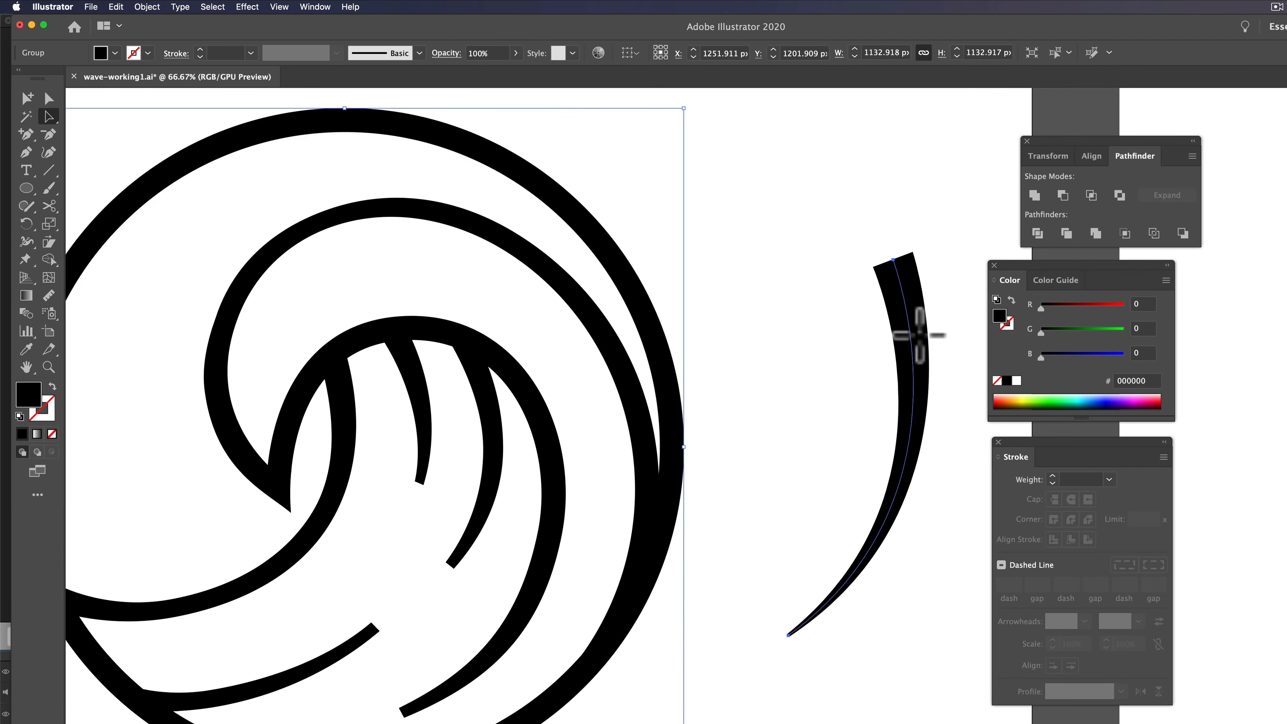
{"action": "left_click", "coordinate": [907, 333]}
{"action": "left_click", "coordinate": [147, 8]}
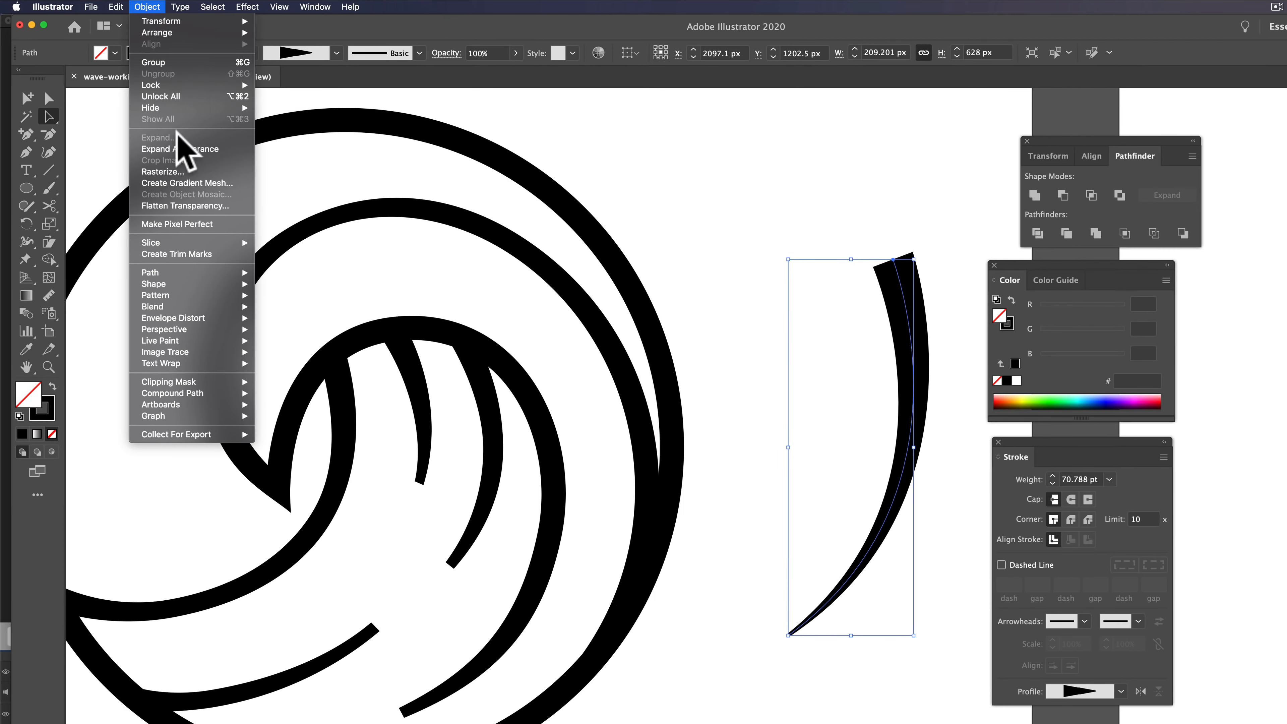
{"action": "left_click", "coordinate": [180, 153]}
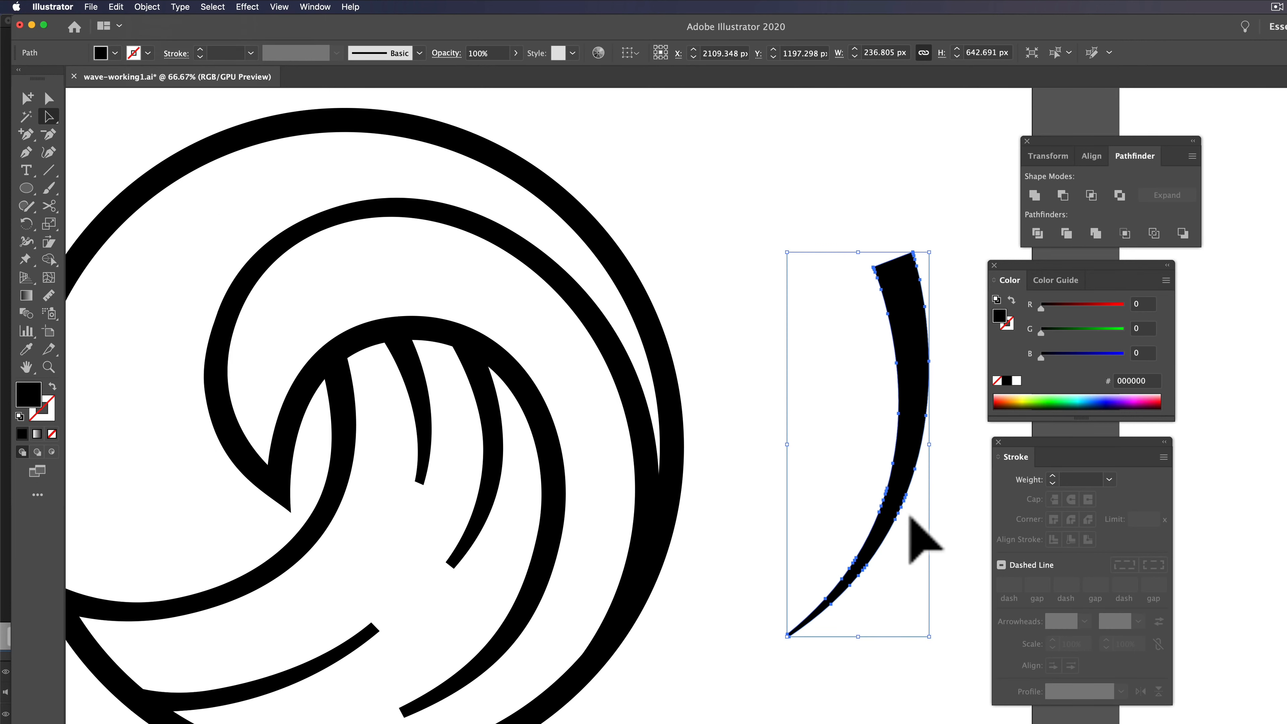
Step: Delete the redundant clustered anchor points midway along both edges of the expanded practice stroke
{"action": "scroll", "coordinate": [911, 518], "scroll_direction": "up", "scroll_amount": 2}
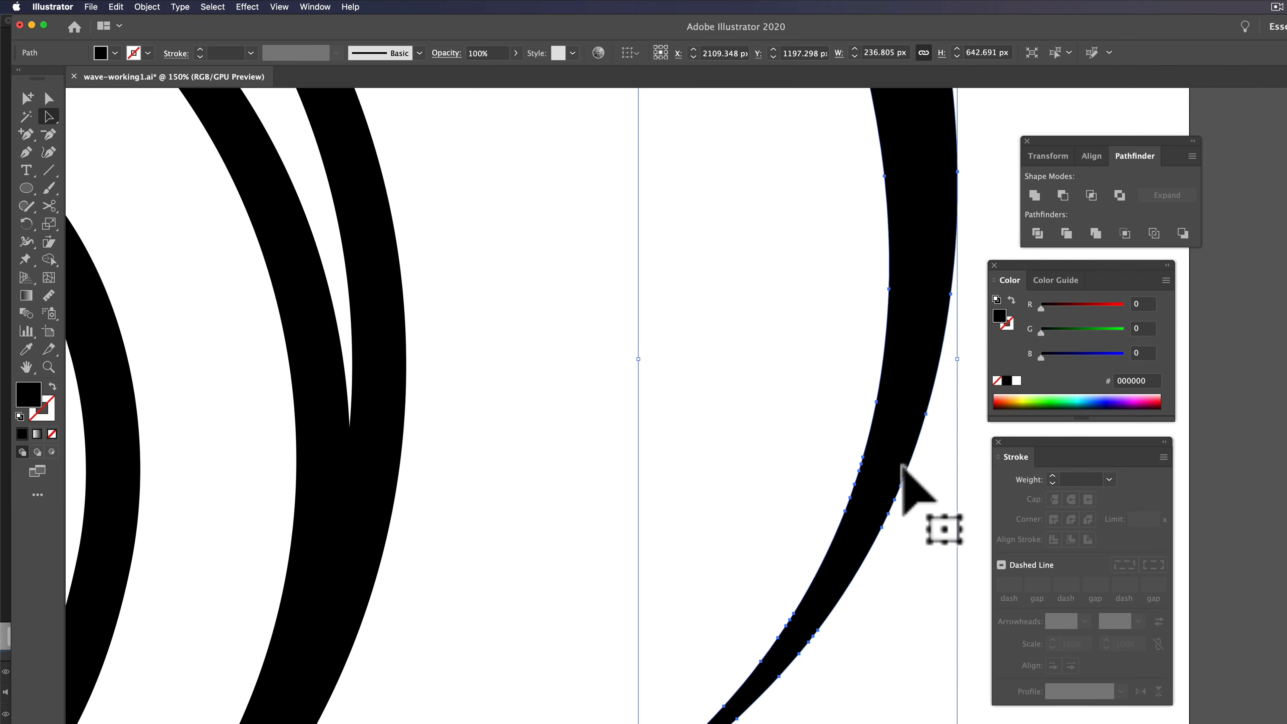
{"action": "scroll", "coordinate": [916, 500], "scroll_direction": "down", "scroll_amount": 2}
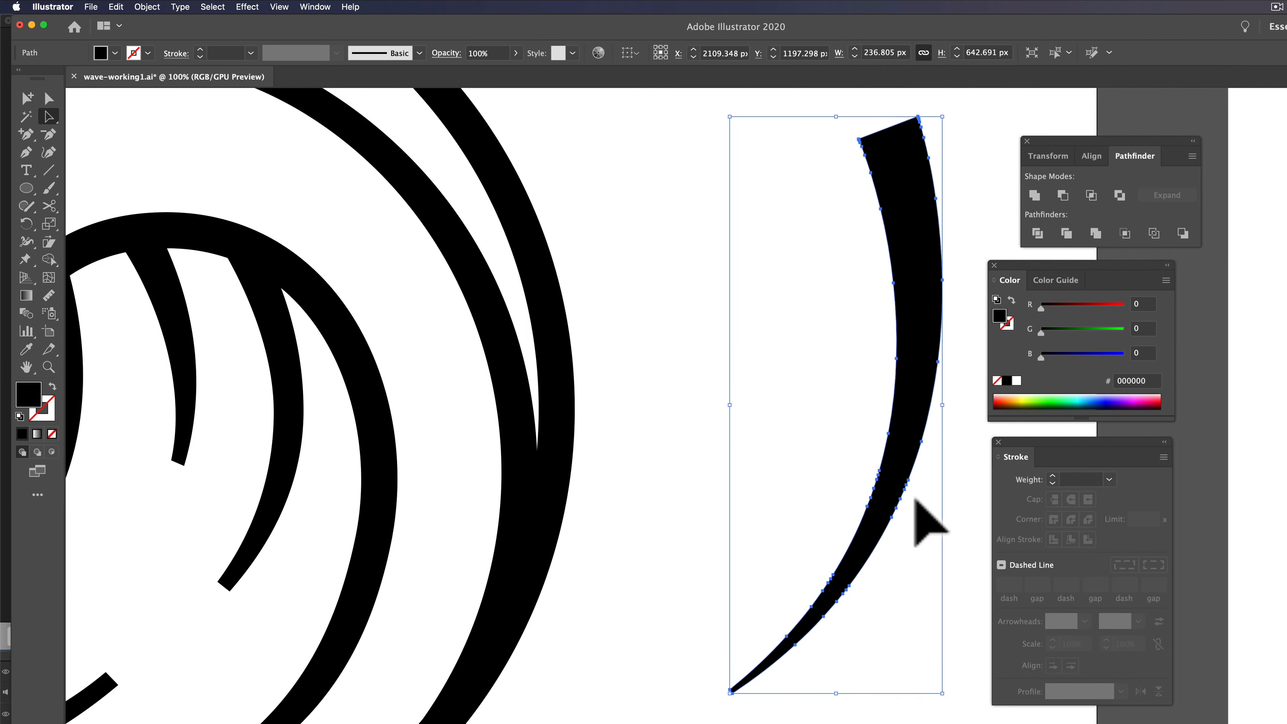
{"action": "left_click", "coordinate": [48, 134]}
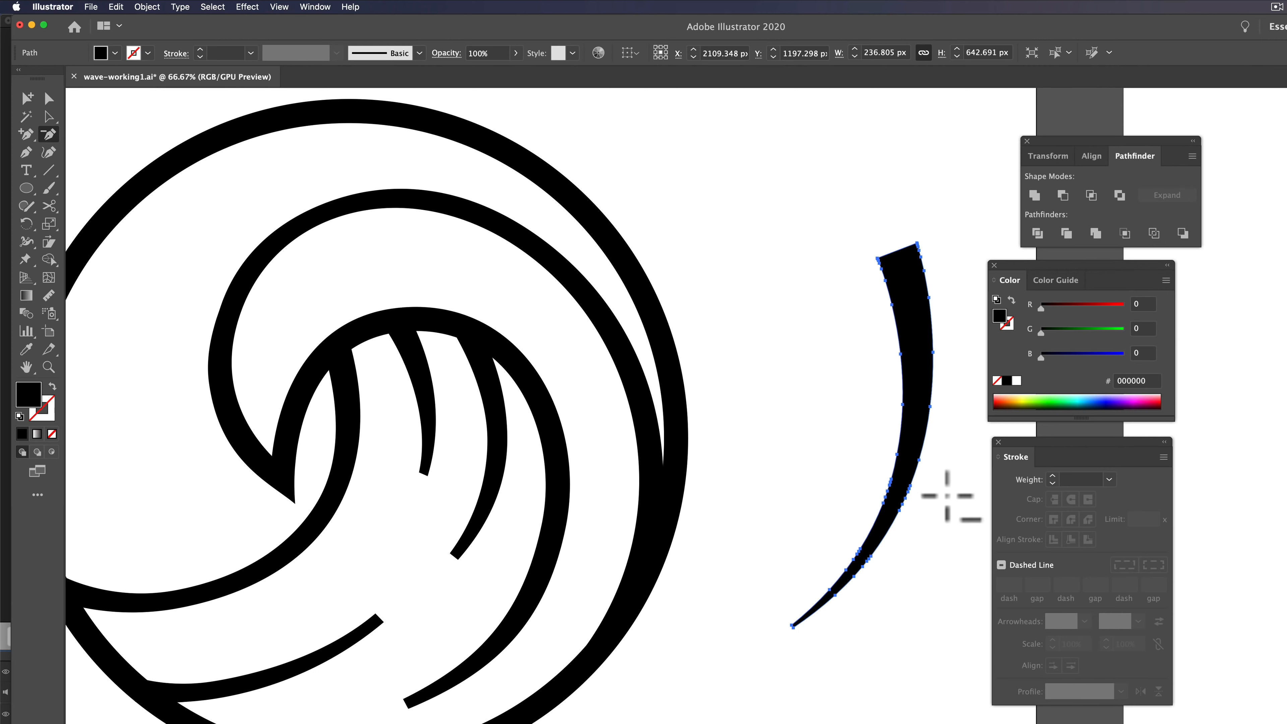
{"action": "scroll", "coordinate": [940, 493], "scroll_direction": "up", "scroll_amount": 1}
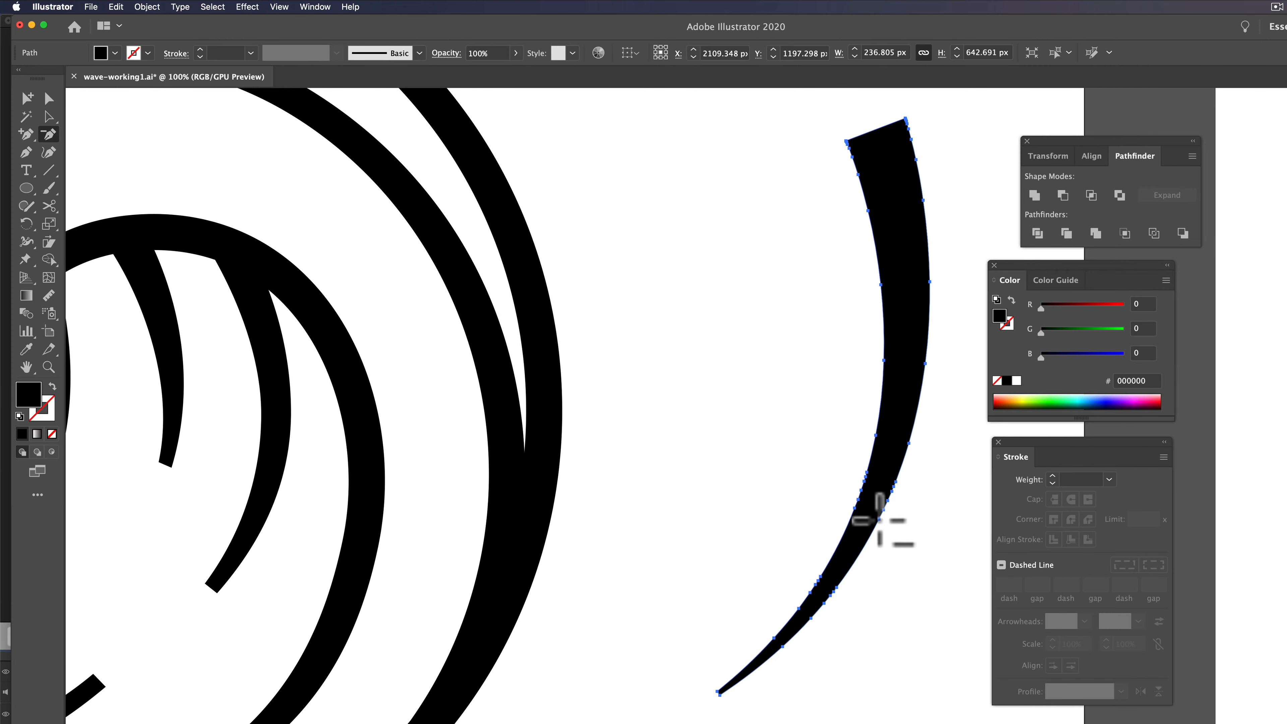
{"action": "left_click_drag", "start_coordinate": [880, 521], "coordinate": [863, 489]}
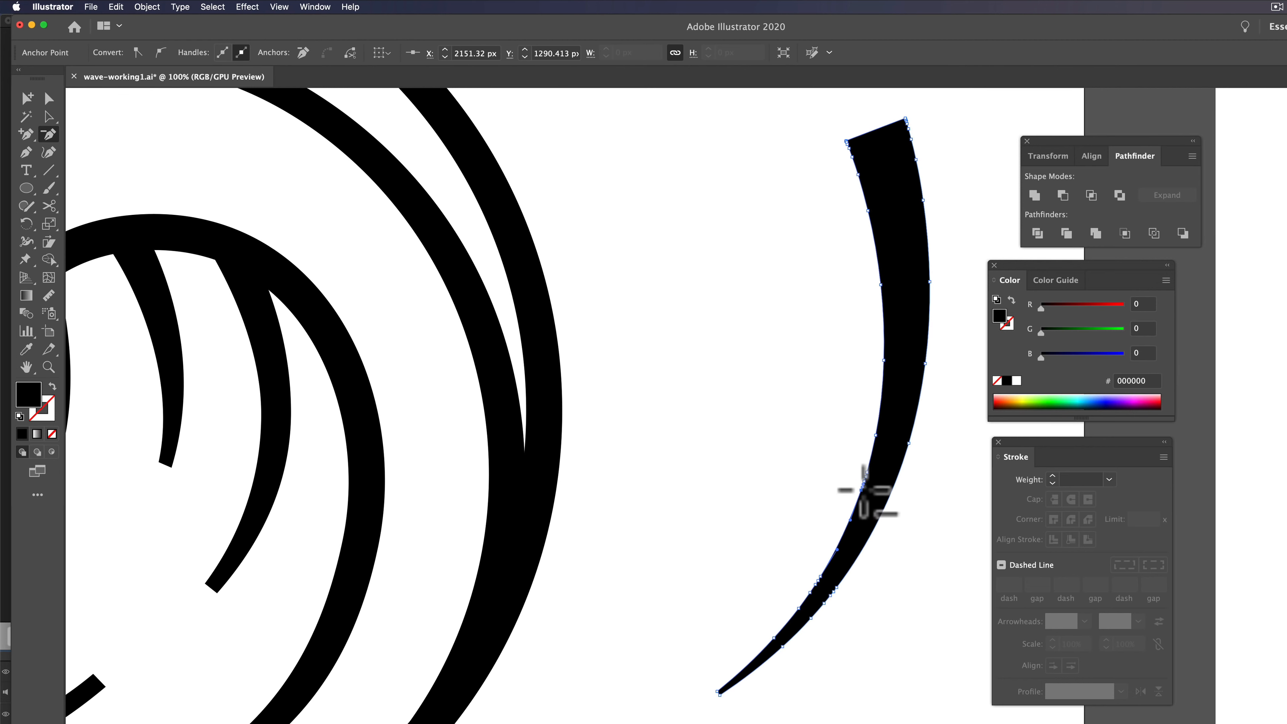
{"action": "left_click", "coordinate": [866, 482]}
{"action": "left_click", "coordinate": [869, 477]}
{"action": "left_click", "coordinate": [870, 476]}
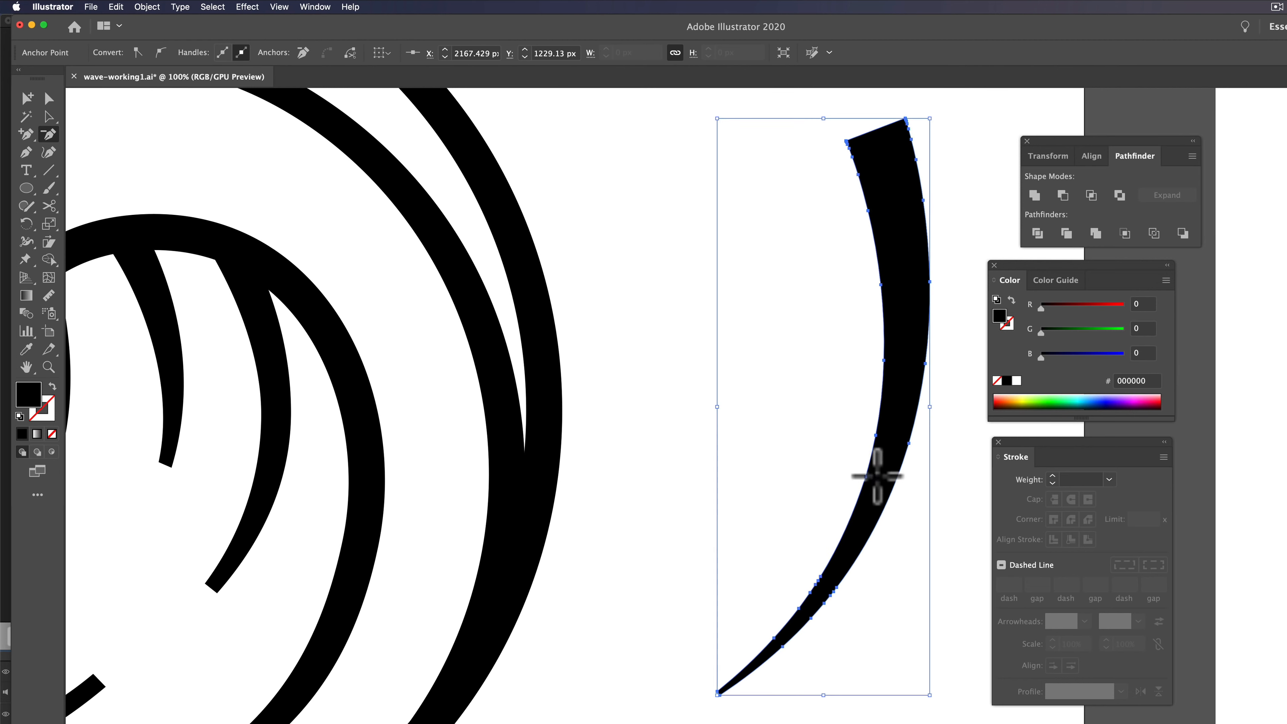
Step: Delete the expanded practice stroke beside the logo
{"action": "key", "text": "super+z"}
{"action": "key", "text": "Delete"}
{"action": "key", "text": "super+minus"}
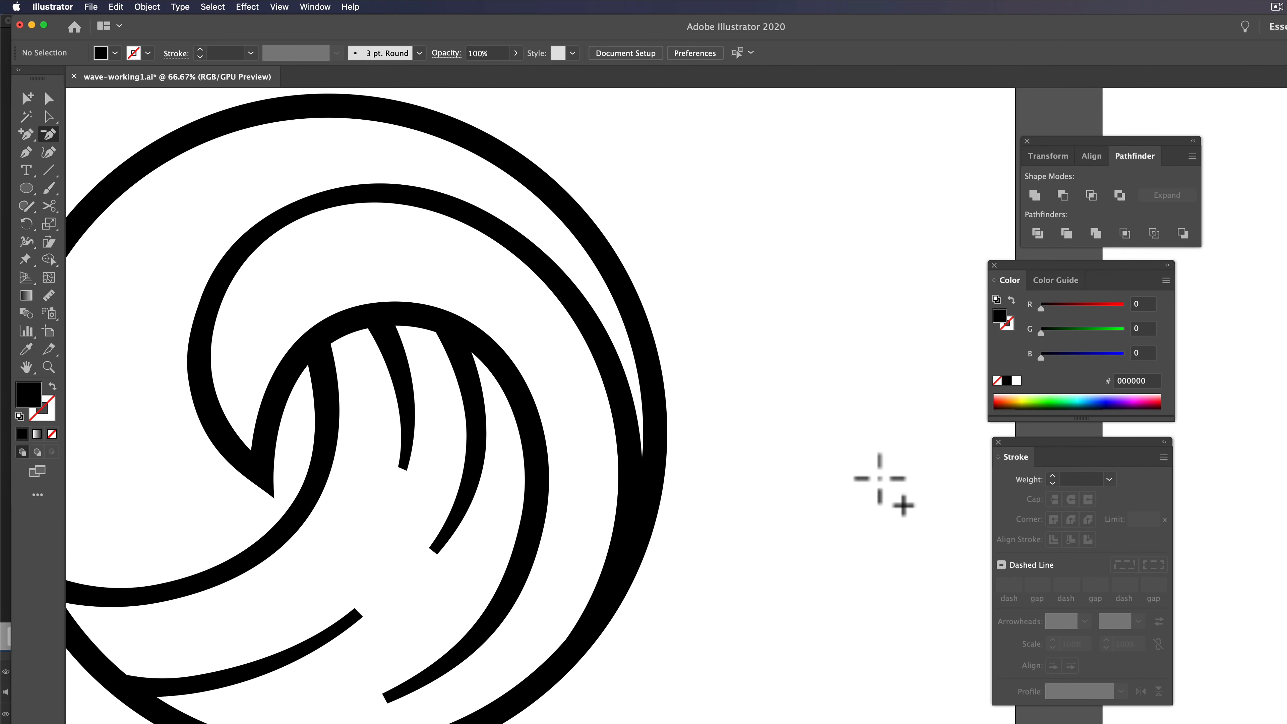
Step: Select all the ring and wave shapes of the logo and unite them into one compound shape with Pathfinder
{"action": "left_click_drag", "start_coordinate": [534, 466], "coordinate": [789, 488]}
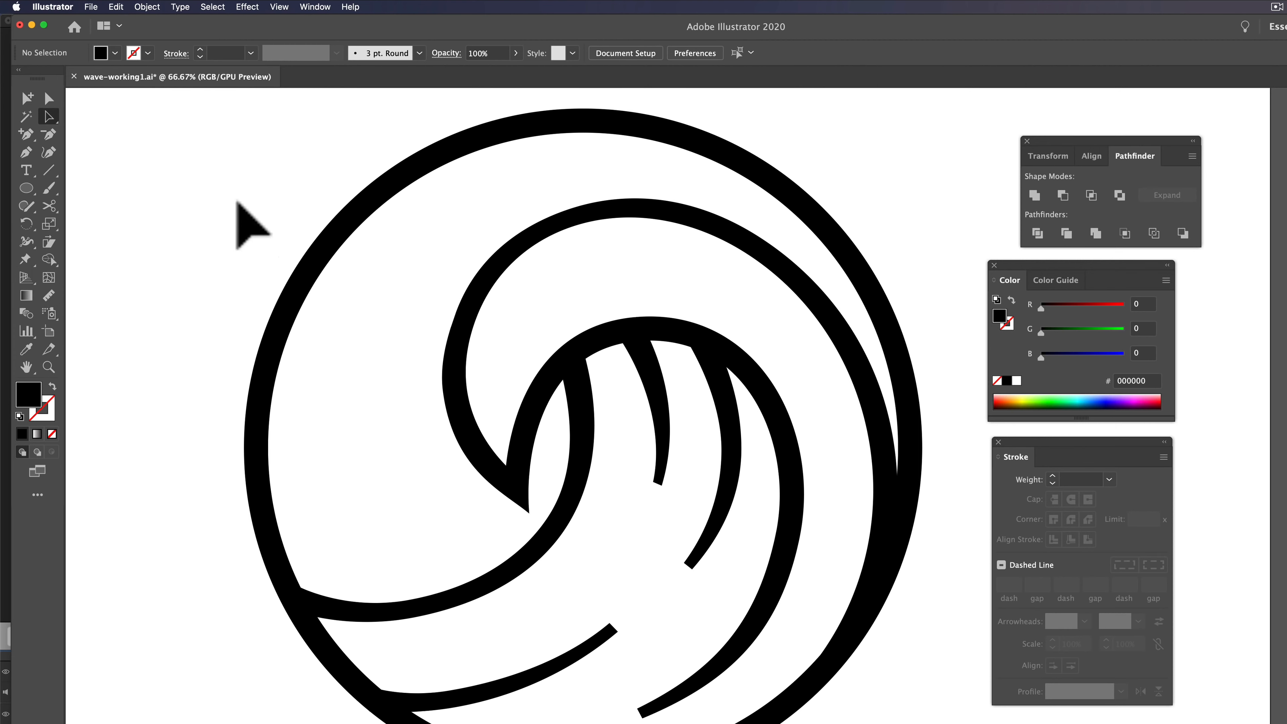
{"action": "left_click", "coordinate": [49, 116]}
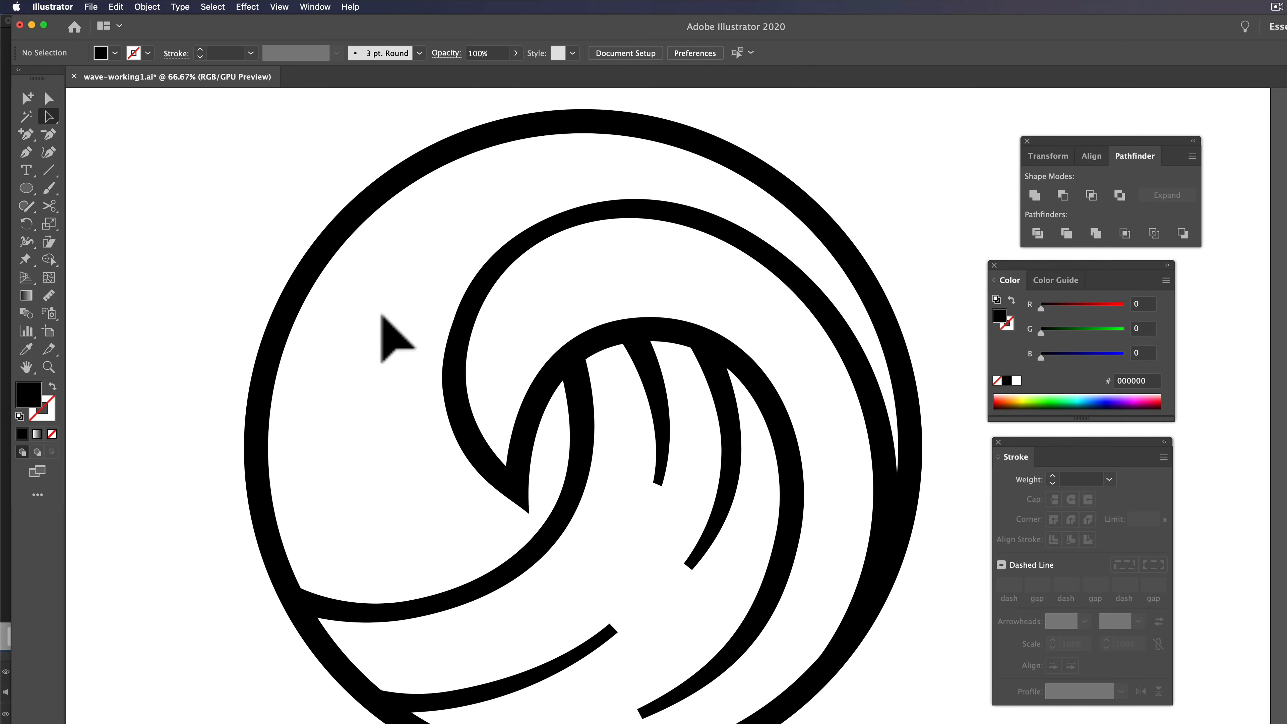
{"action": "left_click_drag", "start_coordinate": [232, 126], "coordinate": [898, 723]}
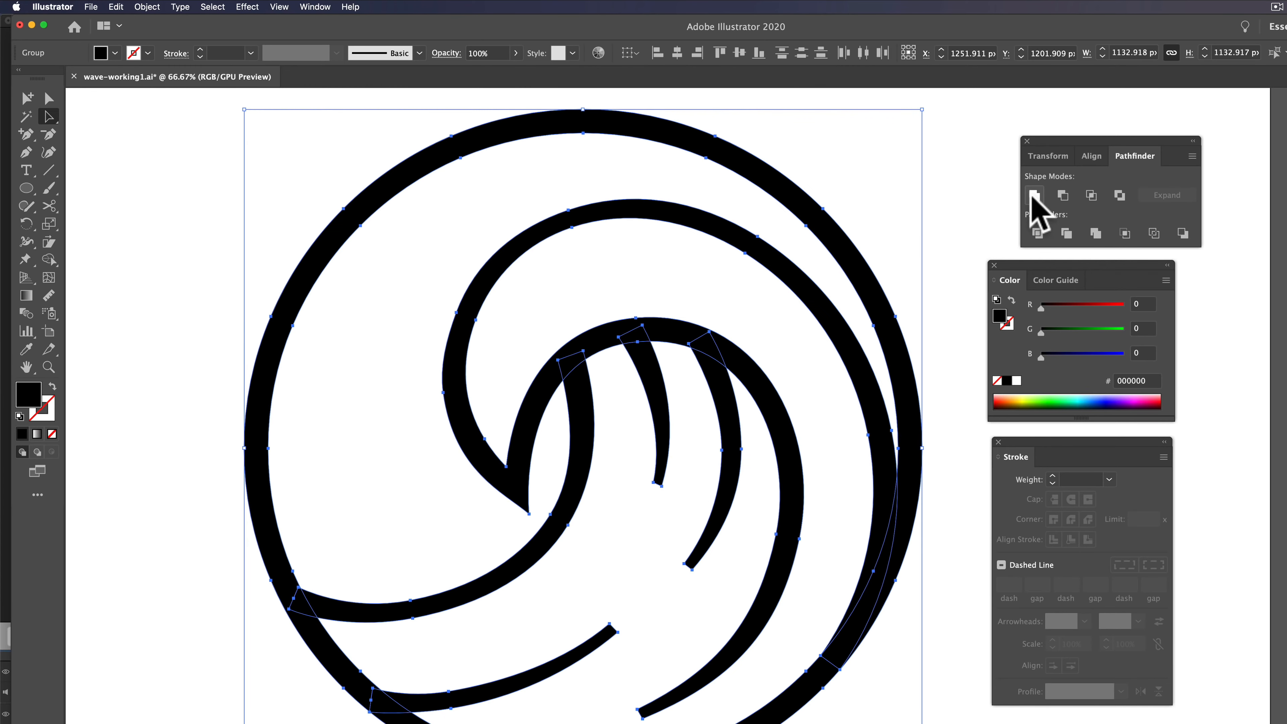
{"action": "left_click_drag", "start_coordinate": [1077, 152], "coordinate": [999, 150]}
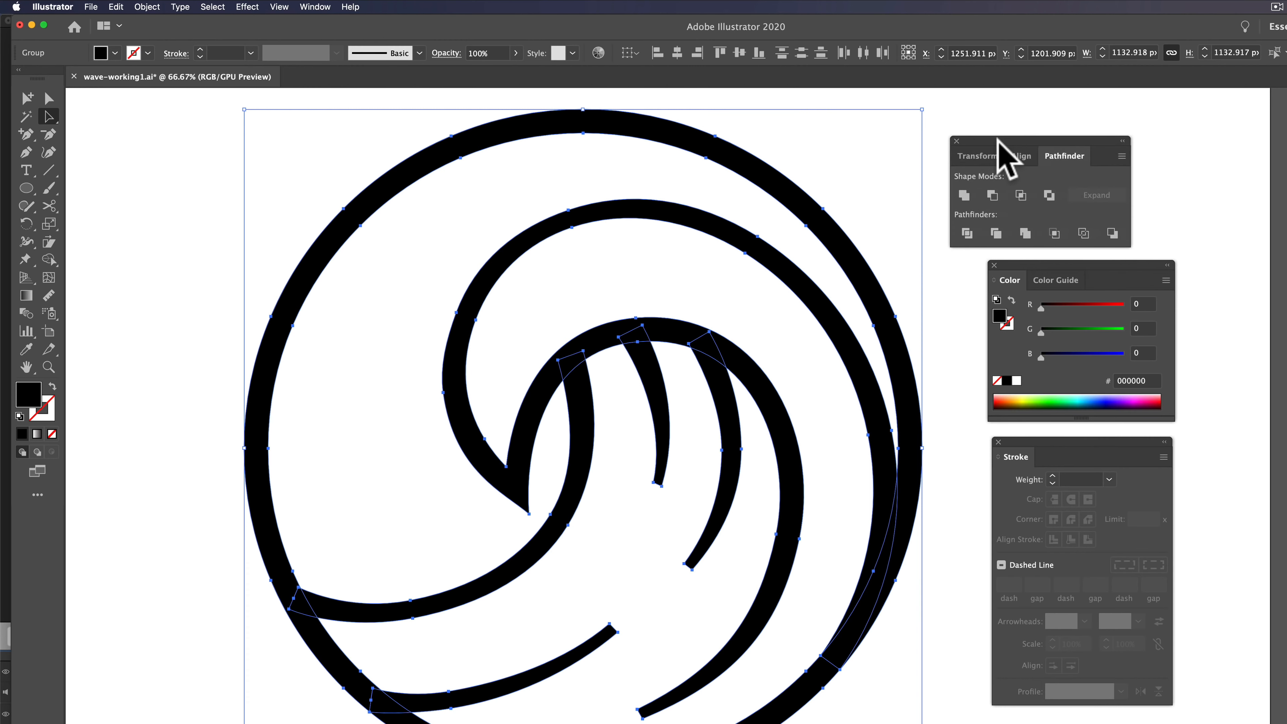
{"action": "left_click", "coordinate": [967, 197]}
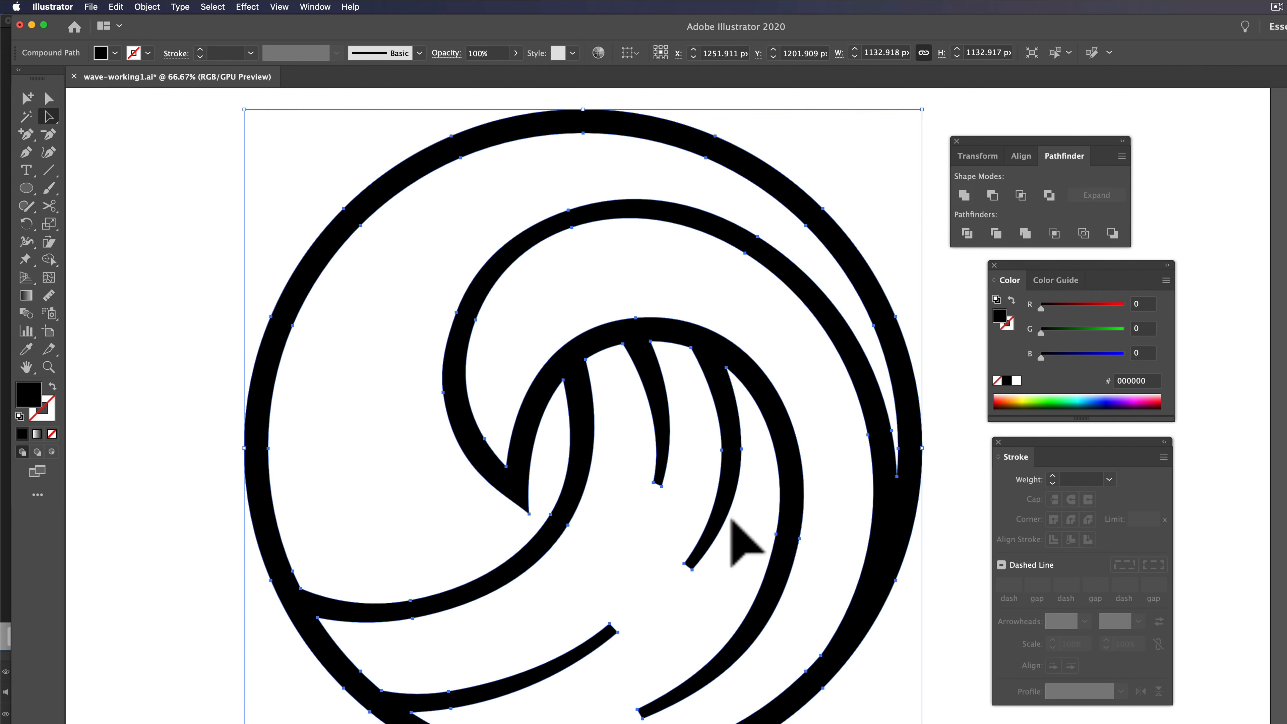
Step: Try rounding the single corner where the longer hanging arc's inner edge meets the crest, and undo it
{"action": "left_click", "coordinate": [49, 99]}
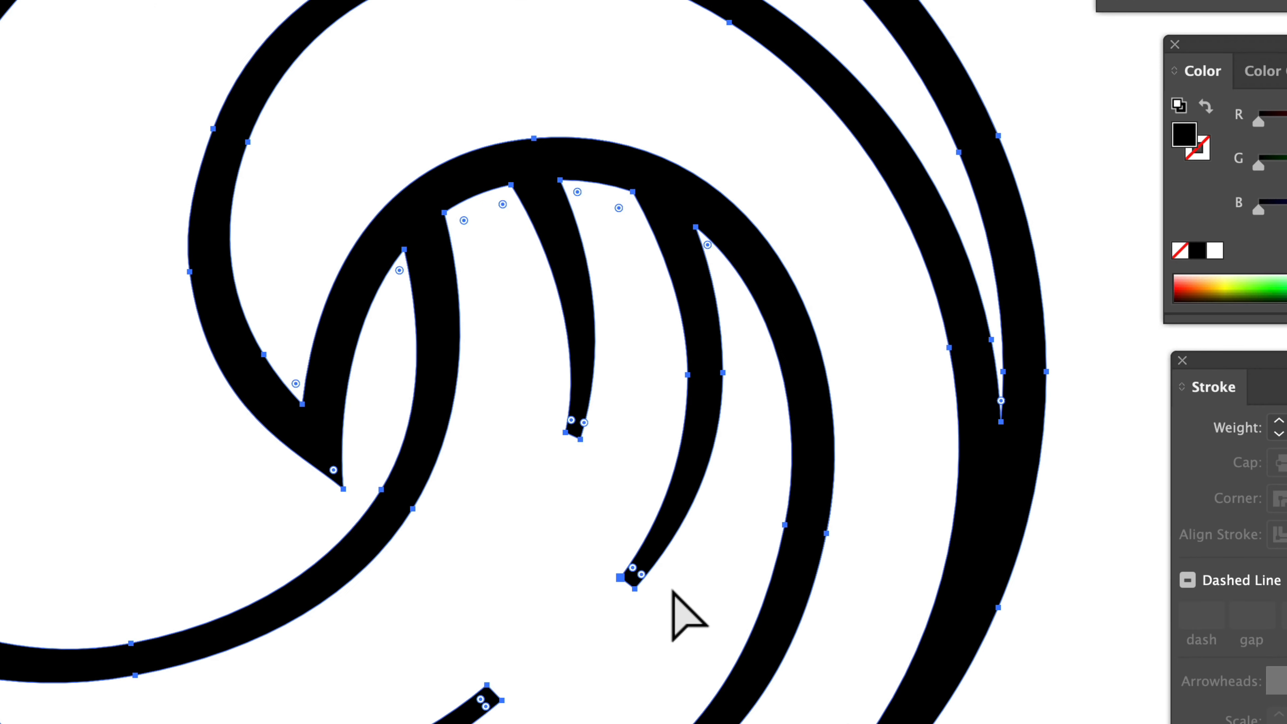
{"action": "left_click", "coordinate": [646, 460]}
{"action": "left_click", "coordinate": [653, 242]}
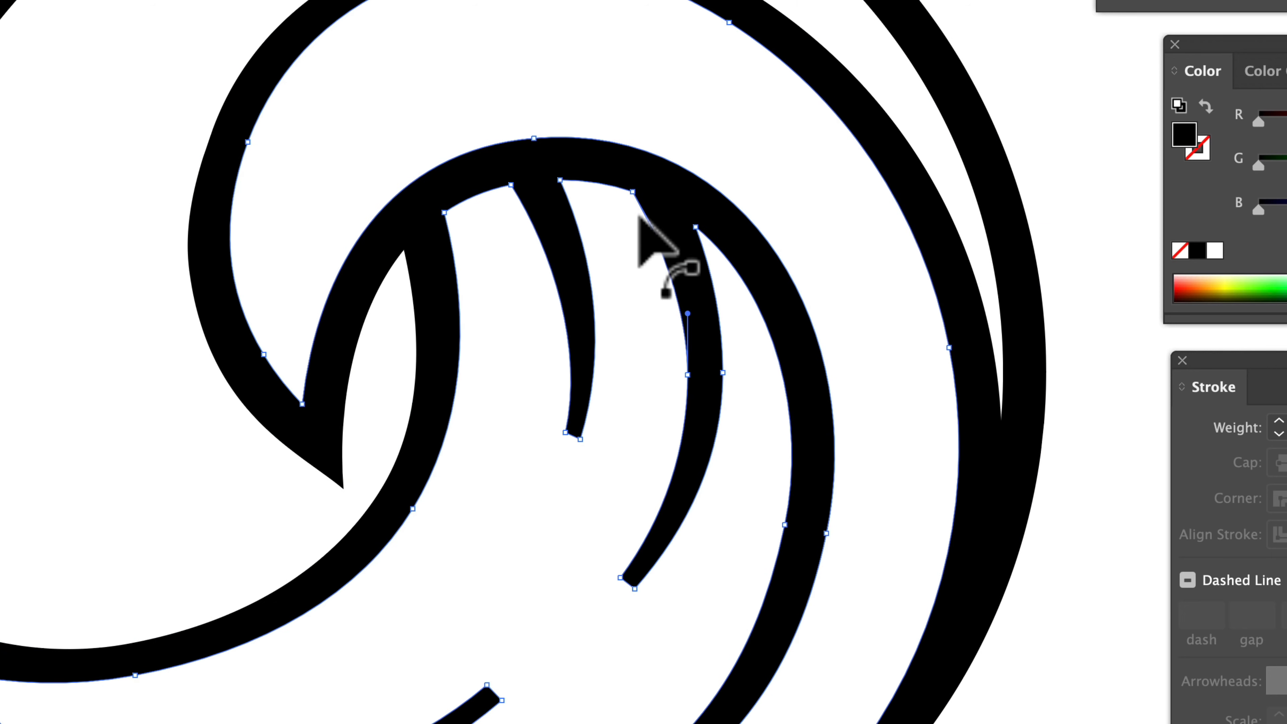
{"action": "left_click_drag", "start_coordinate": [619, 208], "coordinate": [519, 363]}
{"action": "key", "text": "super+z"}
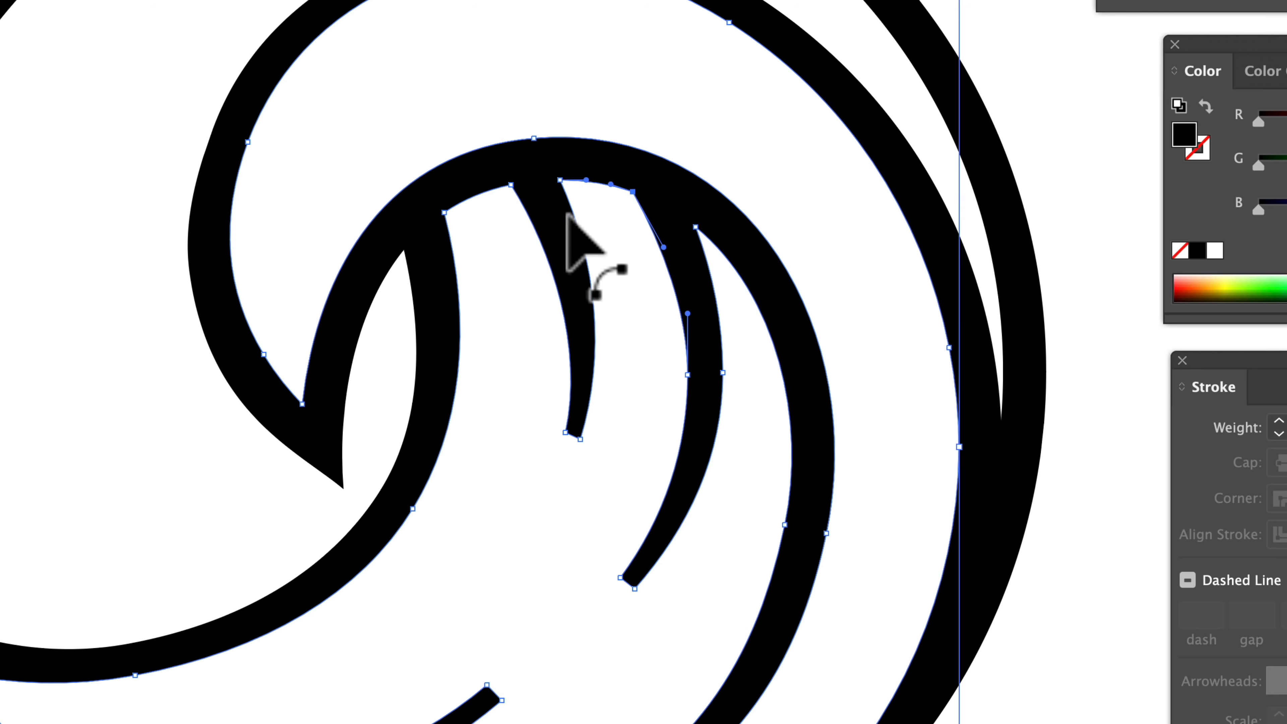
Step: Try a large rounding on the corner where the short hanging arc's outer edge meets the crest, and undo it
{"action": "left_click", "coordinate": [560, 180]}
{"action": "left_click_drag", "start_coordinate": [581, 194], "coordinate": [600, 221]}
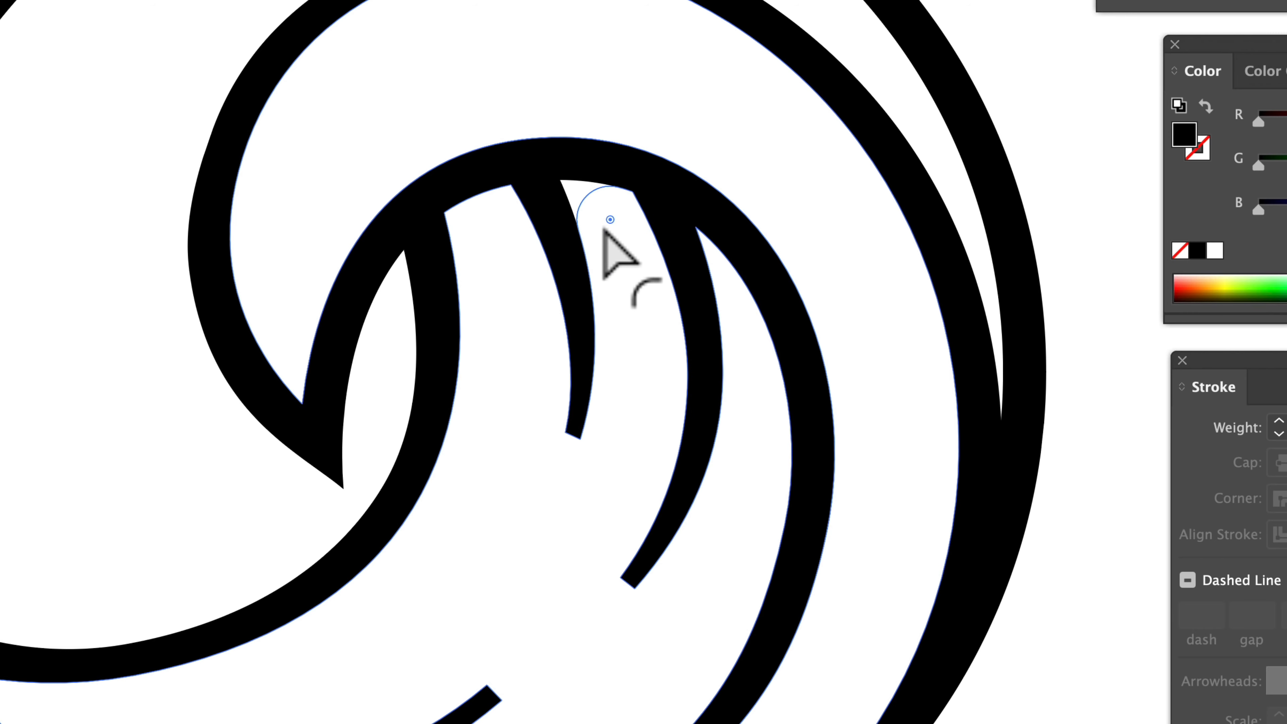
{"action": "key", "text": "super+z"}
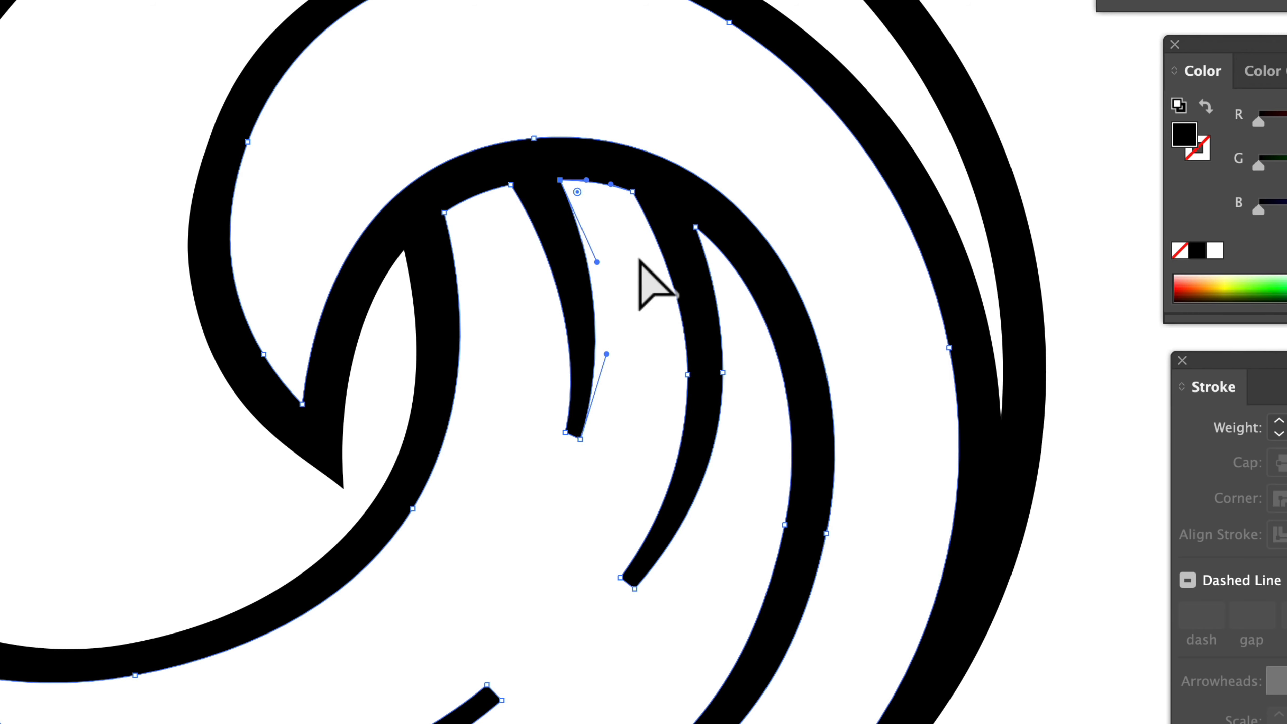
Step: Select the whole united logo, try rounding all its corners together at 3.12 px, and undo the rounding
{"action": "left_click", "coordinate": [641, 261]}
{"action": "left_click", "coordinate": [681, 205]}
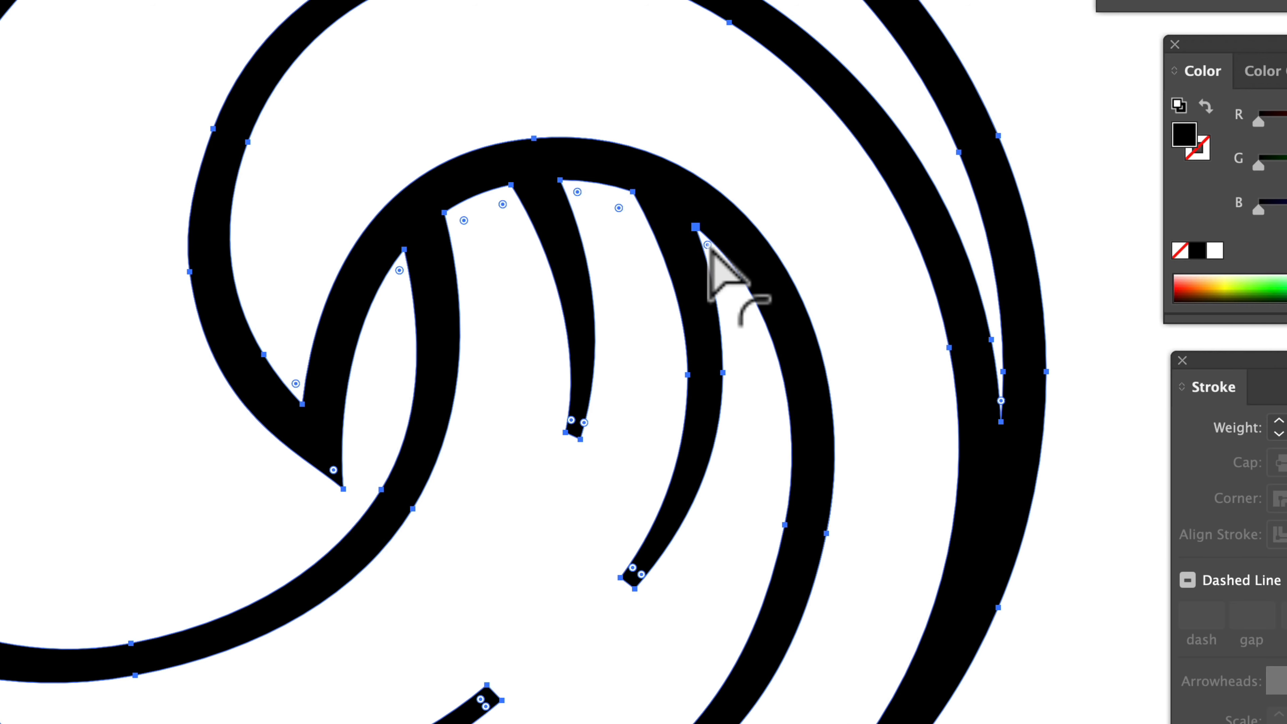
{"action": "left_click_drag", "start_coordinate": [708, 247], "coordinate": [716, 266]}
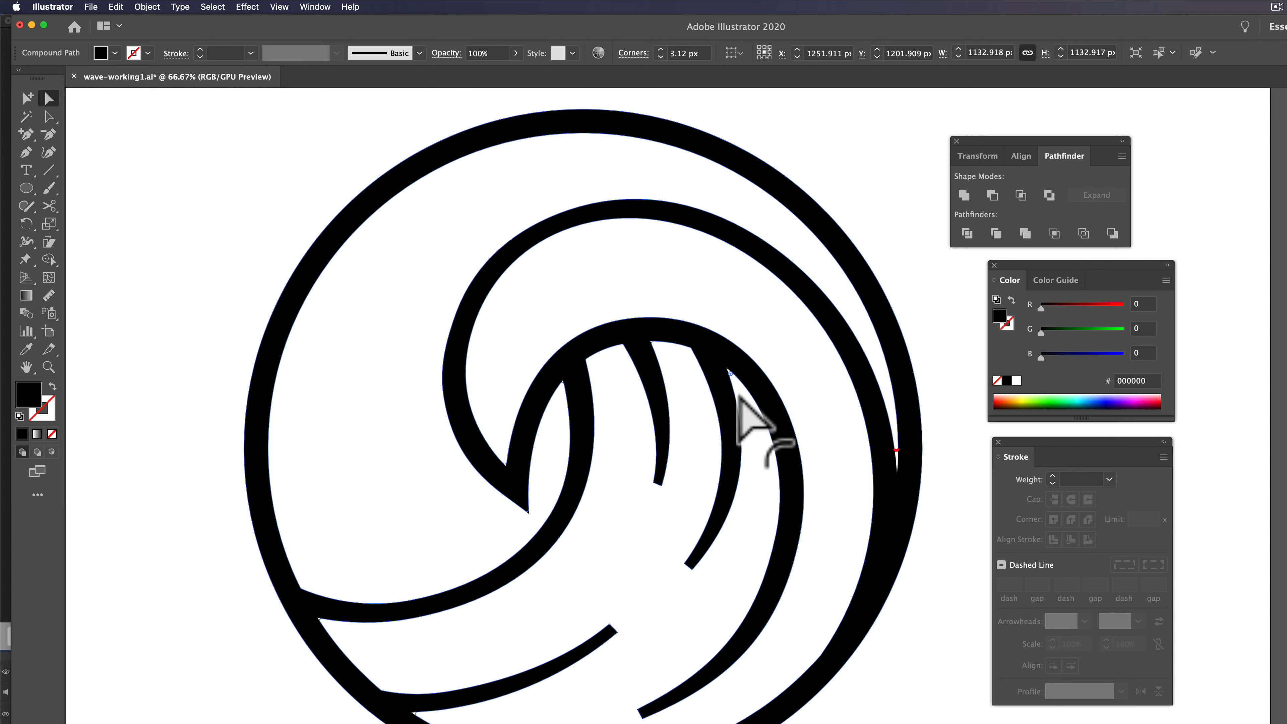
{"action": "left_click_drag", "start_coordinate": [738, 396], "coordinate": [741, 431]}
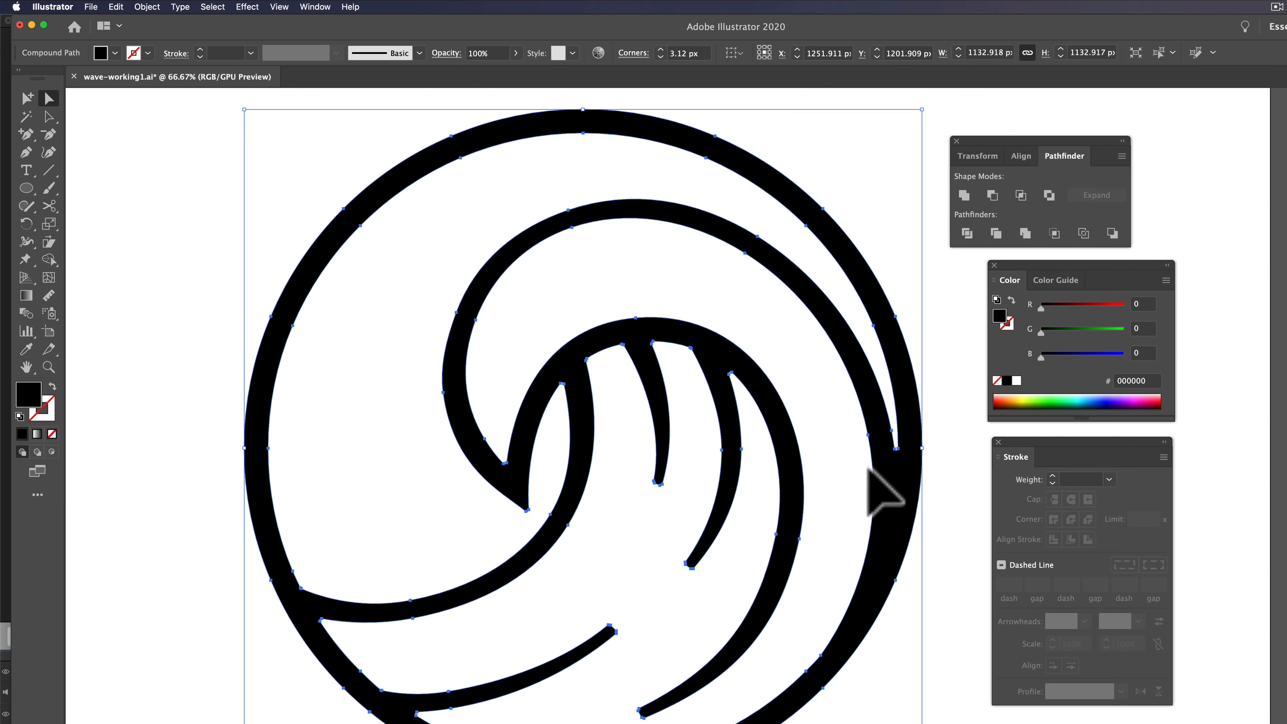
{"action": "key", "text": "super+z"}
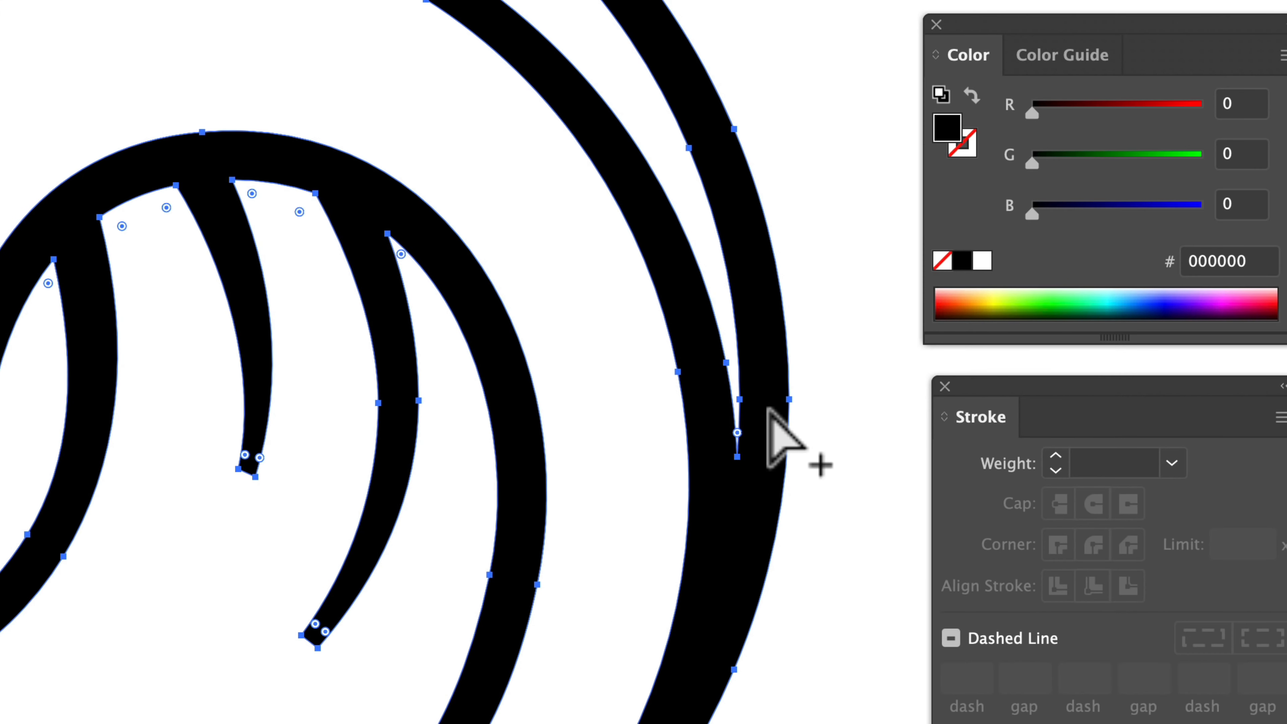
Step: Round the selected logo's corners together, using the corner of the narrow gap between the outer wave curve and the ring
{"action": "scroll", "coordinate": [773, 433], "scroll_direction": "up", "scroll_amount": 3}
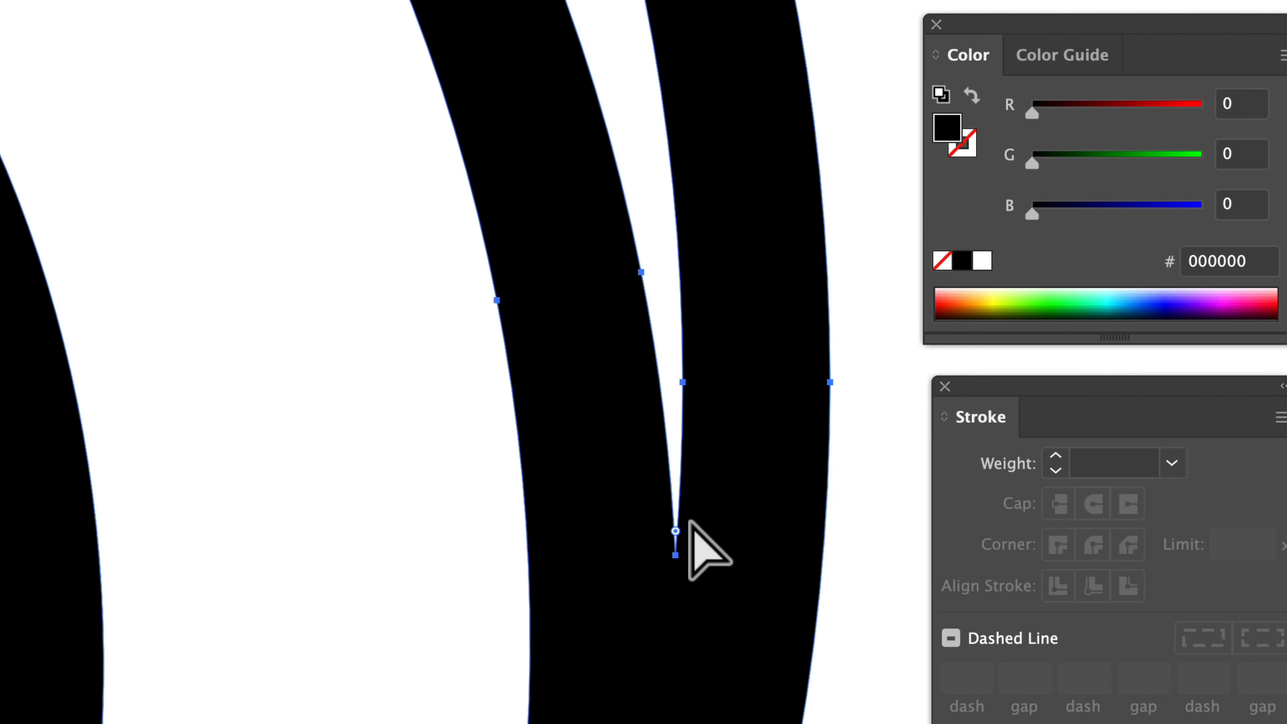
{"action": "left_click_drag", "start_coordinate": [676, 531], "coordinate": [679, 322]}
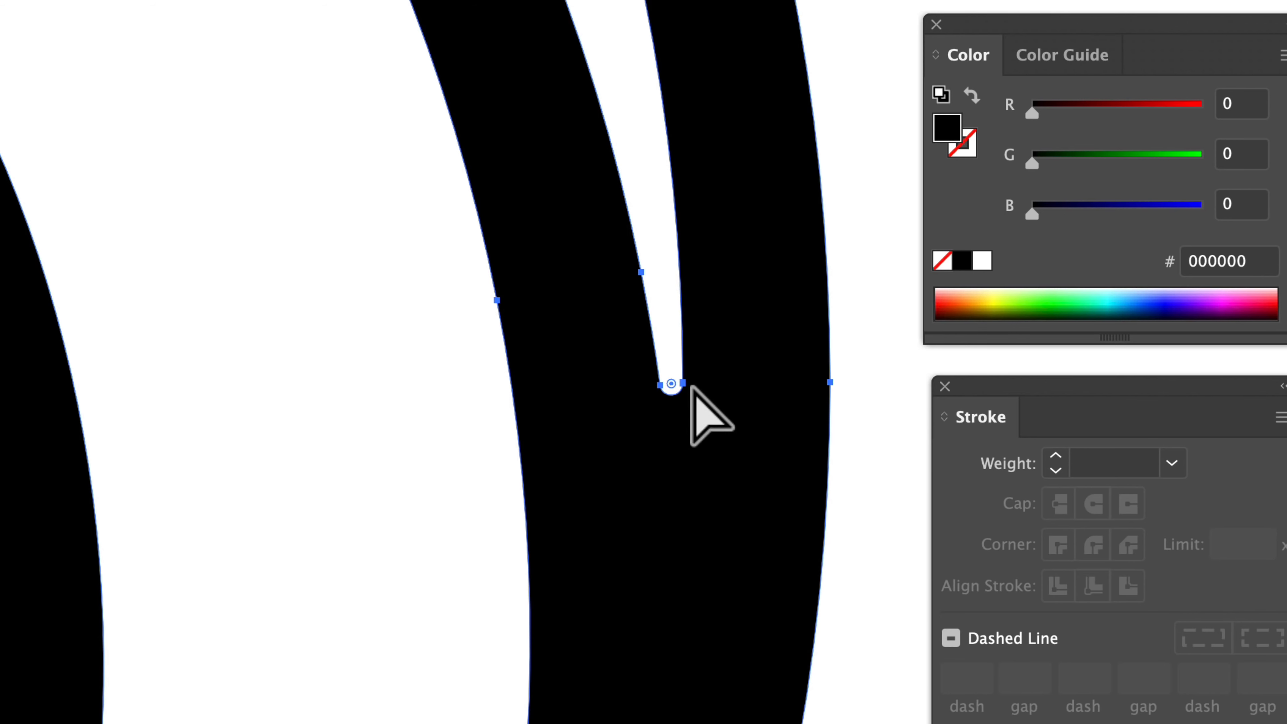
Step: Undo the last corner rounding and delete the extra anchor point on the edge of the narrow gap between the outer wave curve and the ring
{"action": "key", "text": "super+z"}
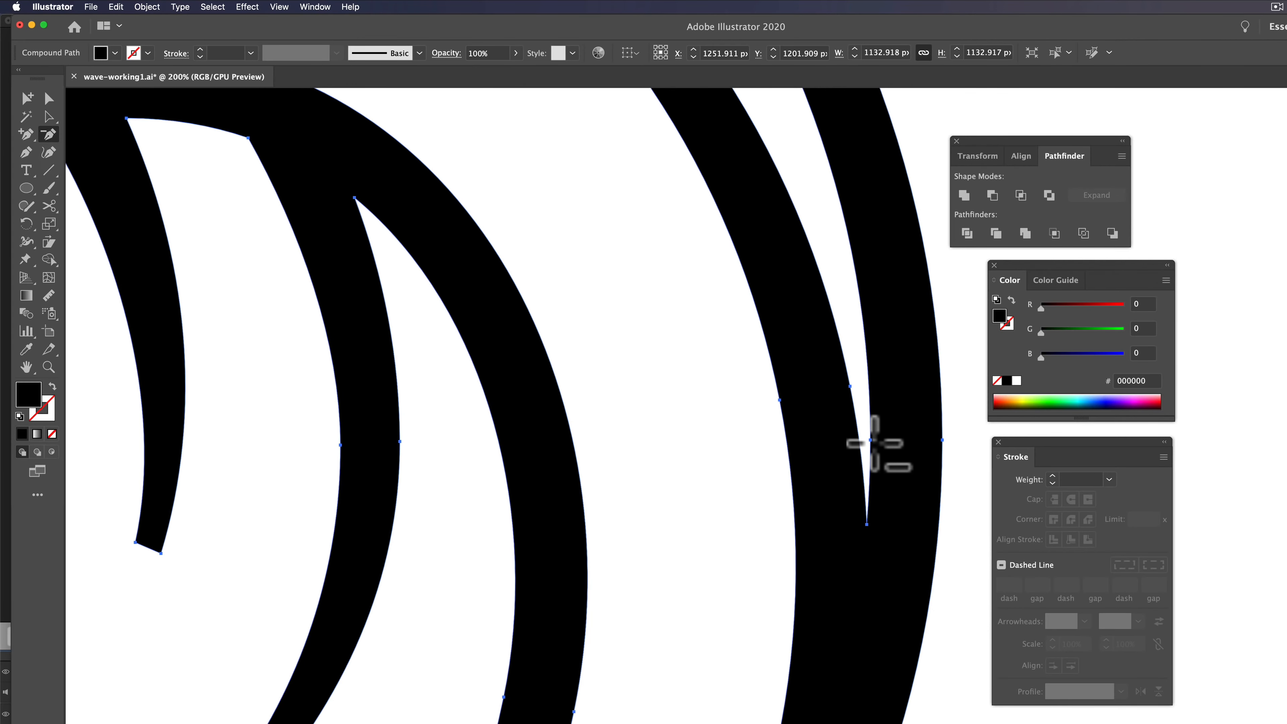
{"action": "left_click", "coordinate": [871, 440]}
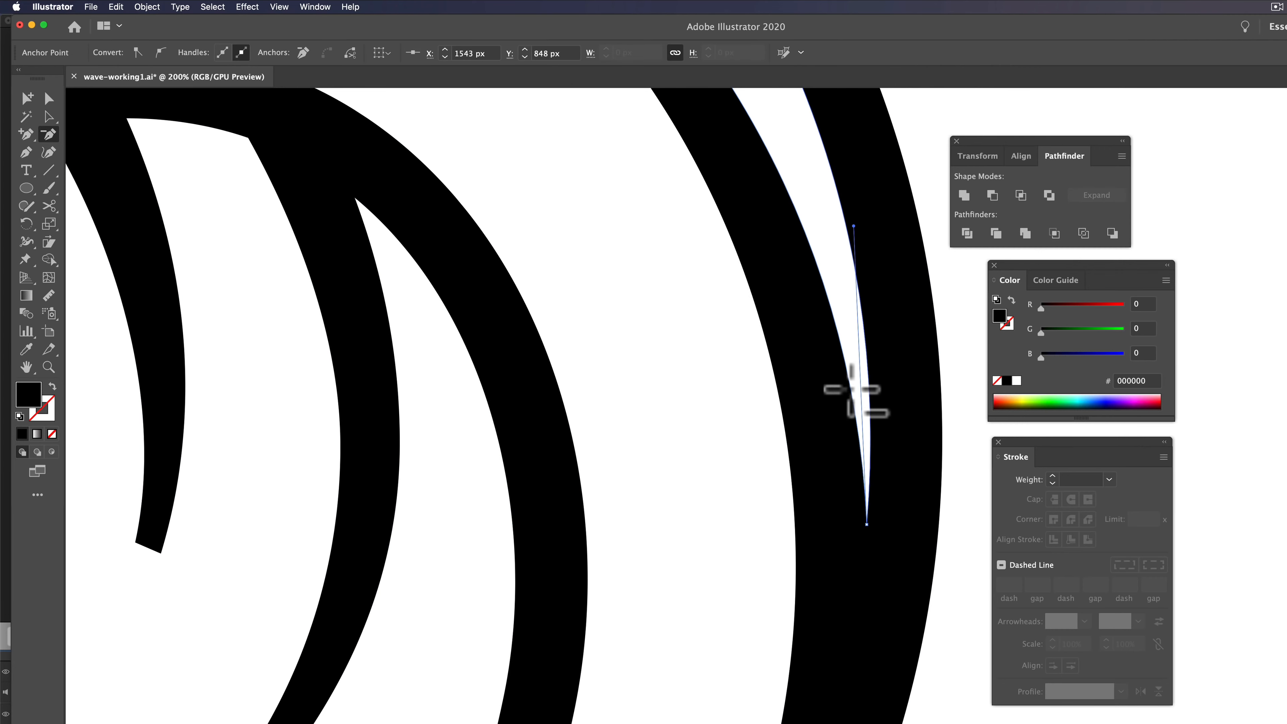
{"action": "key", "text": "super+minus"}
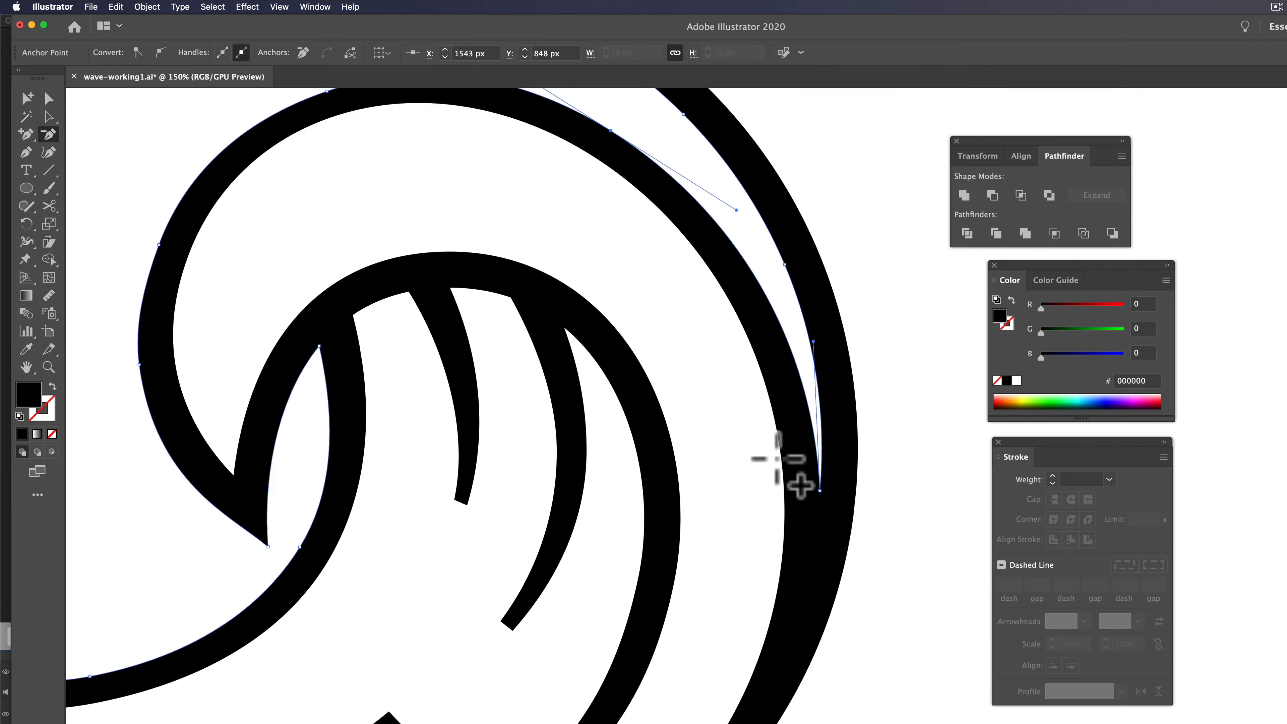
{"action": "key", "text": "super+minus"}
{"action": "left_click", "coordinate": [745, 471]}
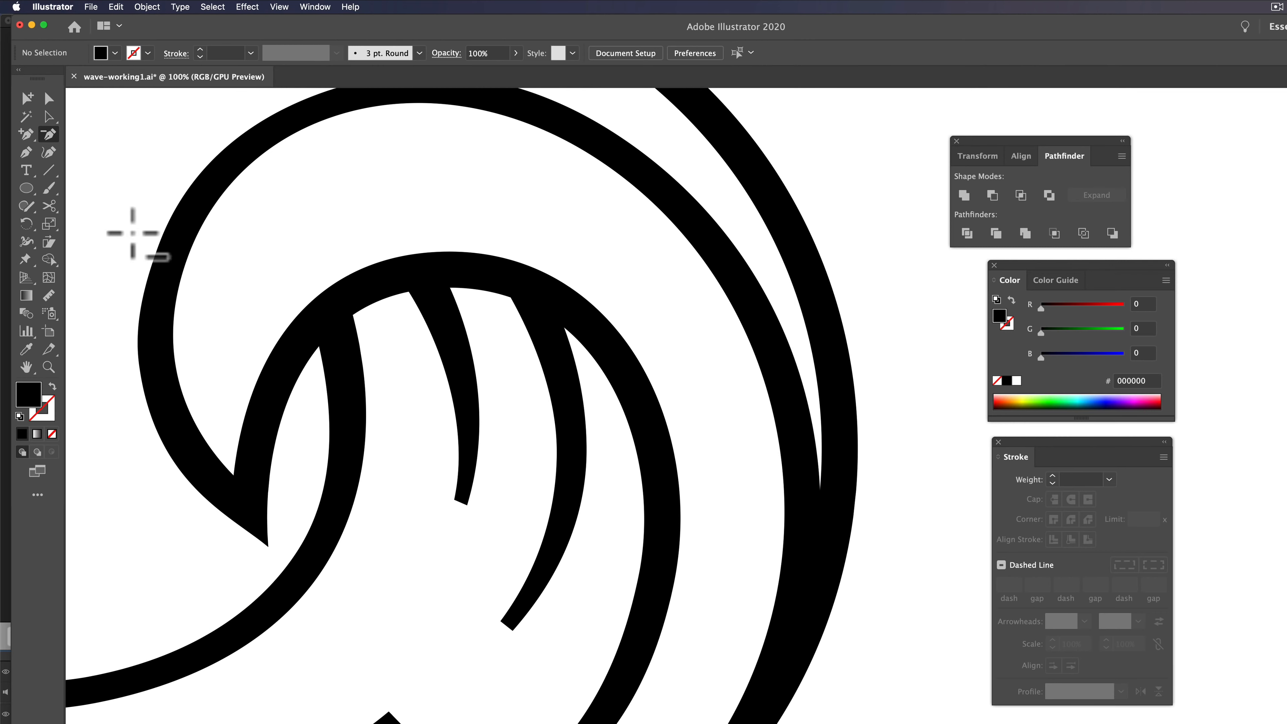
Step: Try rounding all the logo's corners together at 7.97 px, undo it, and round them only slightly instead
{"action": "left_click_drag", "start_coordinate": [533, 306], "coordinate": [607, 300]}
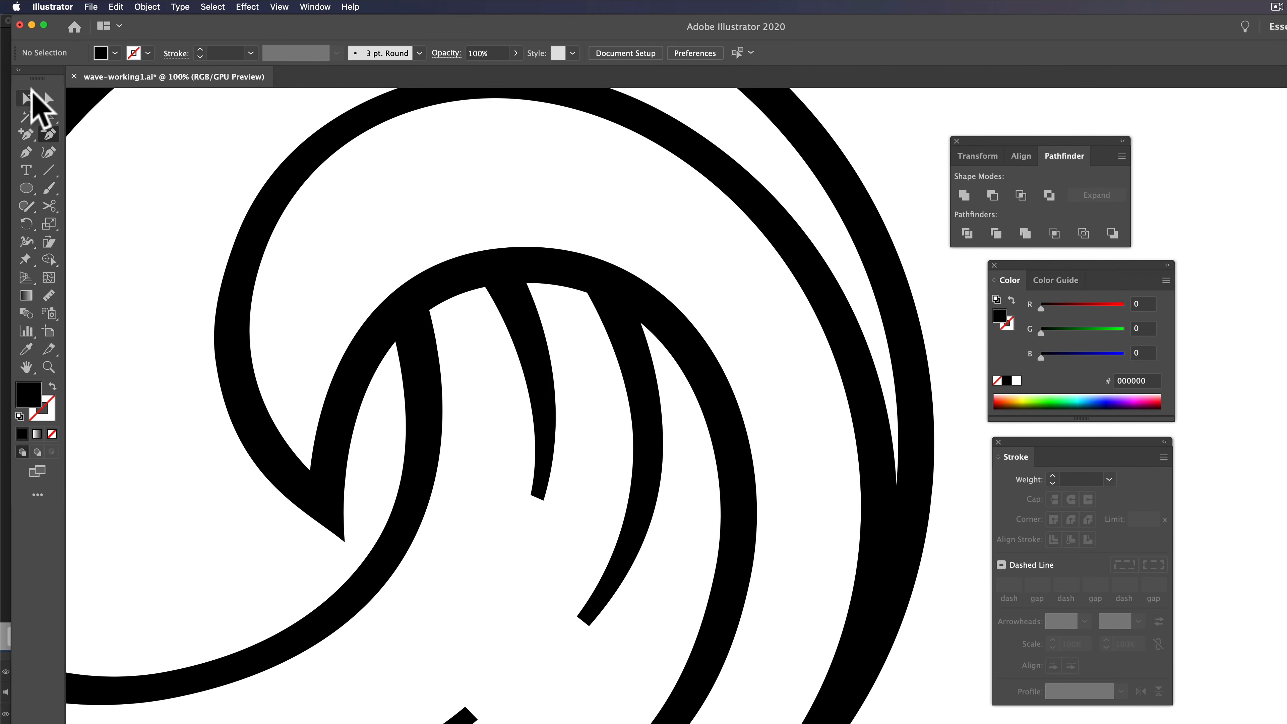
{"action": "left_click", "coordinate": [49, 98]}
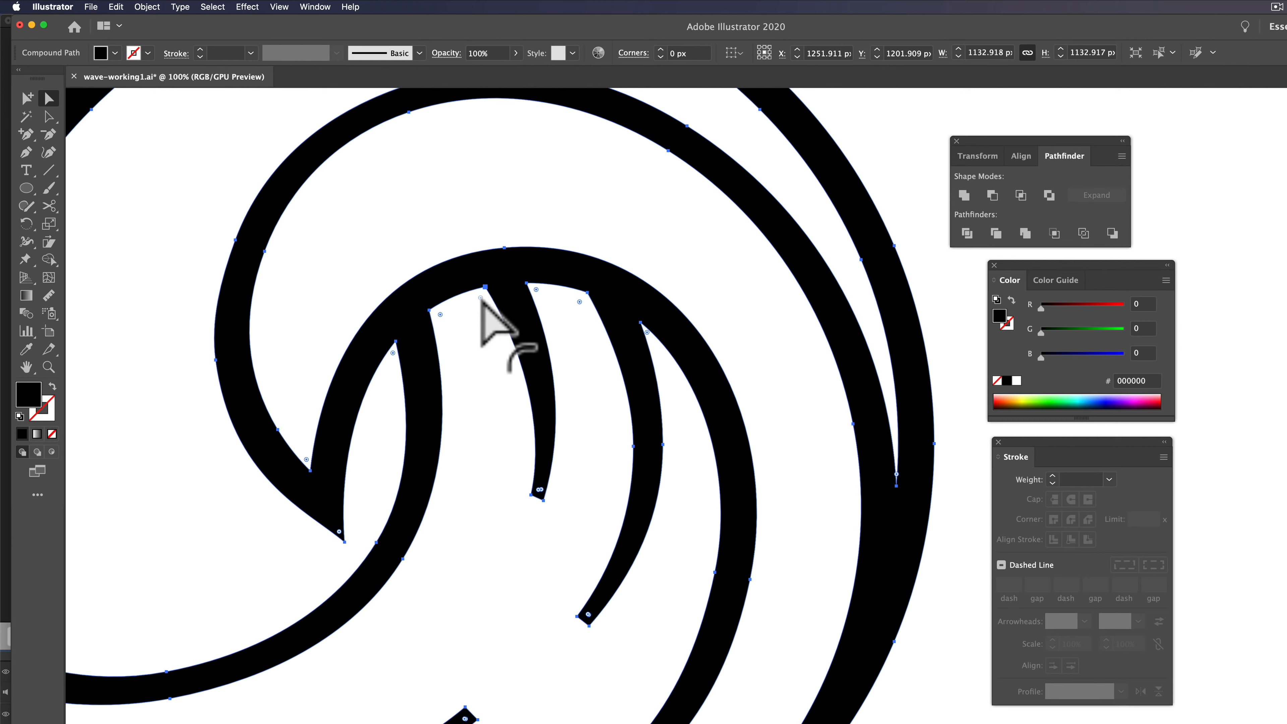
{"action": "left_click_drag", "start_coordinate": [481, 301], "coordinate": [479, 323]}
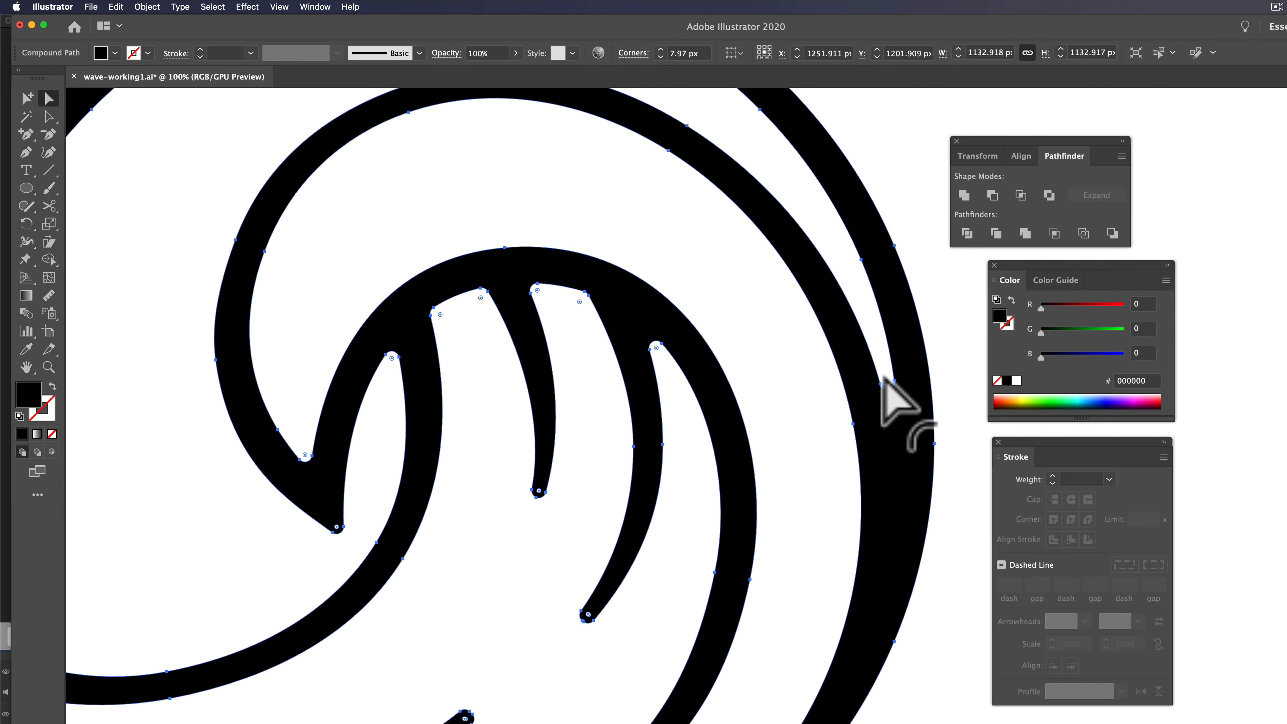
{"action": "key", "text": "super+z"}
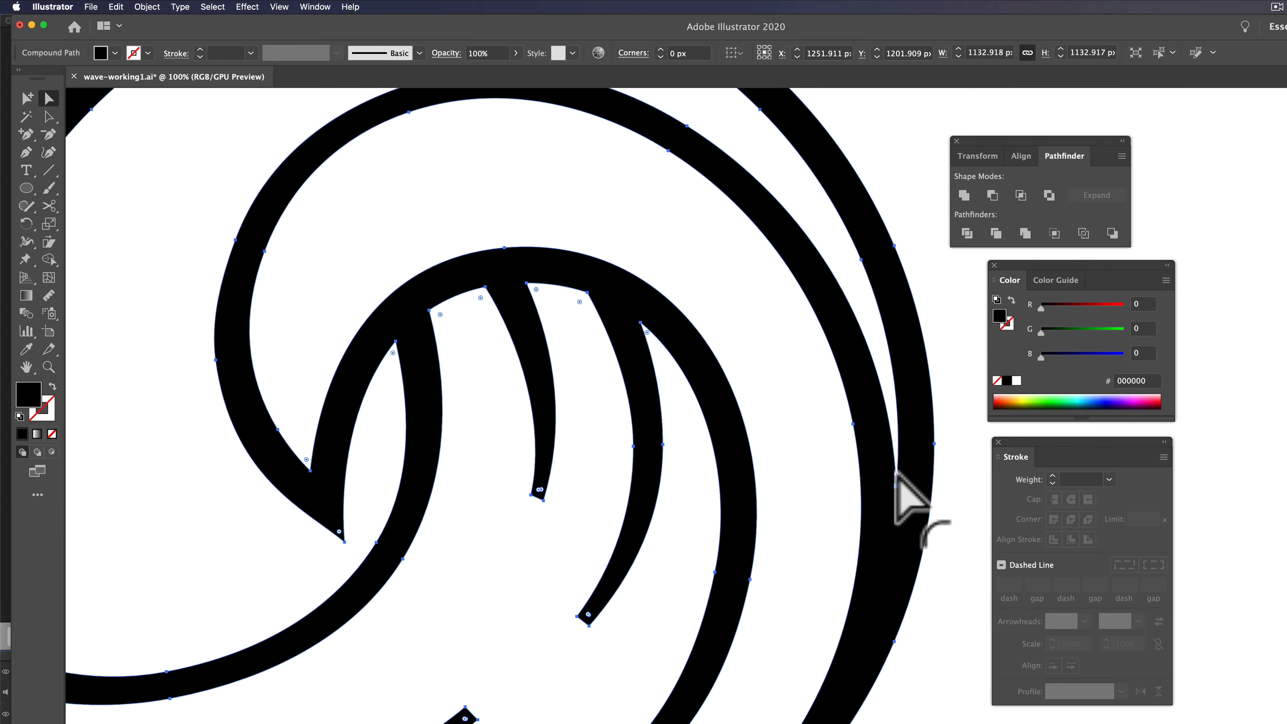
{"action": "left_click", "coordinate": [771, 425]}
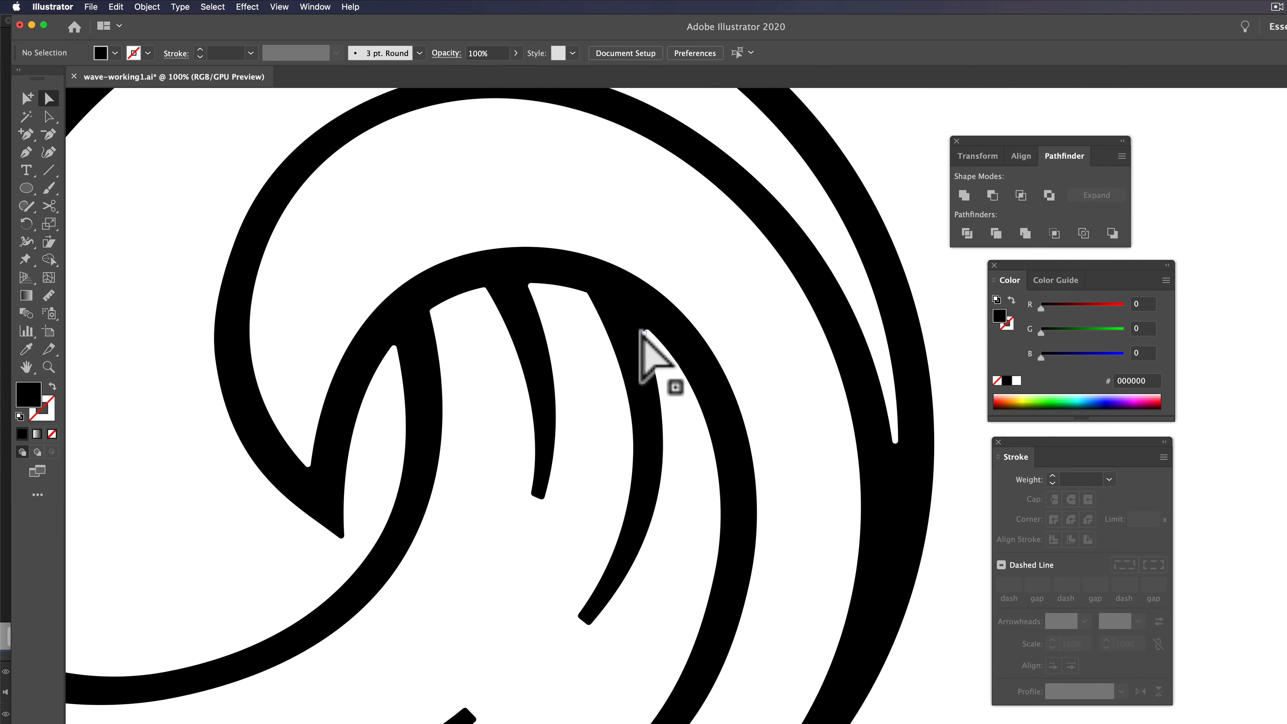
Step: Increase the rounding of the two corners where the longer hanging arc's outer and inner edges meet the crest
{"action": "left_click", "coordinate": [646, 332]}
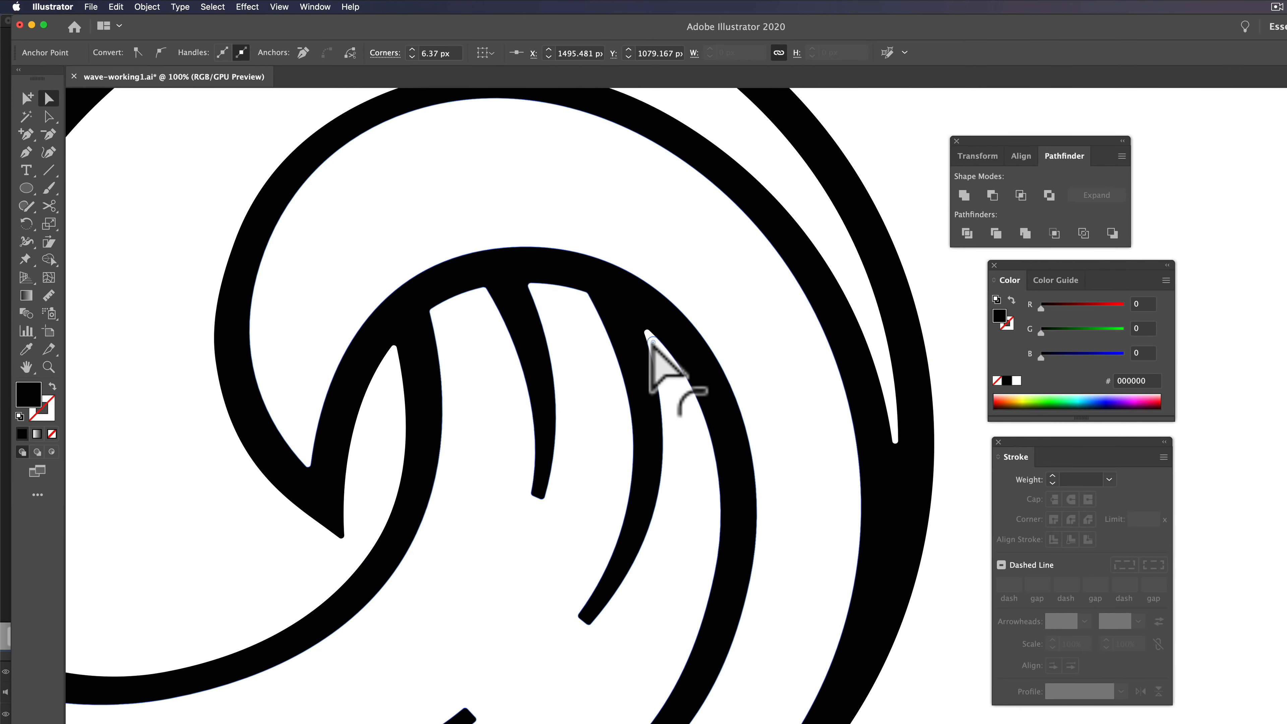
{"action": "left_click_drag", "start_coordinate": [650, 338], "coordinate": [591, 310]}
{"action": "left_click", "coordinate": [590, 297]}
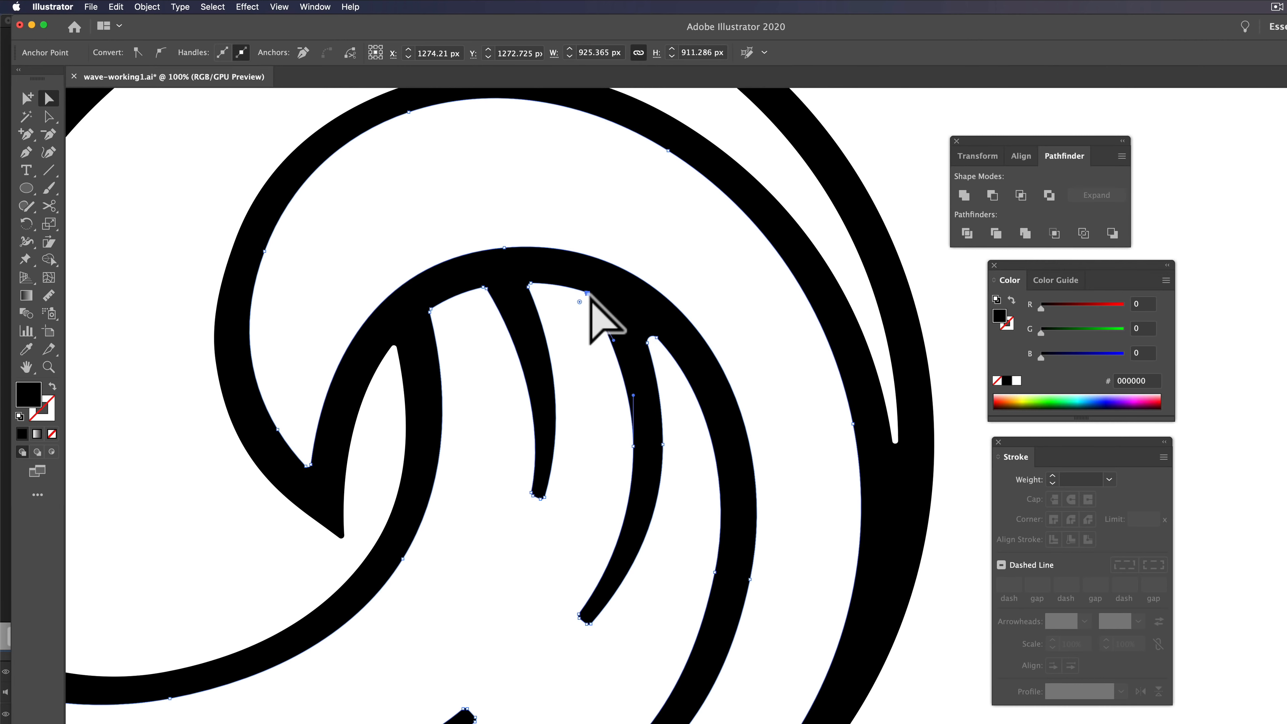
{"action": "left_click", "coordinate": [589, 295]}
{"action": "left_click_drag", "start_coordinate": [582, 307], "coordinate": [563, 334]}
Step: Round the corners where the short hanging arc meets the crest, to 13.17 px on its right edge and 24.24 px on its left edge
{"action": "left_click", "coordinate": [528, 284]}
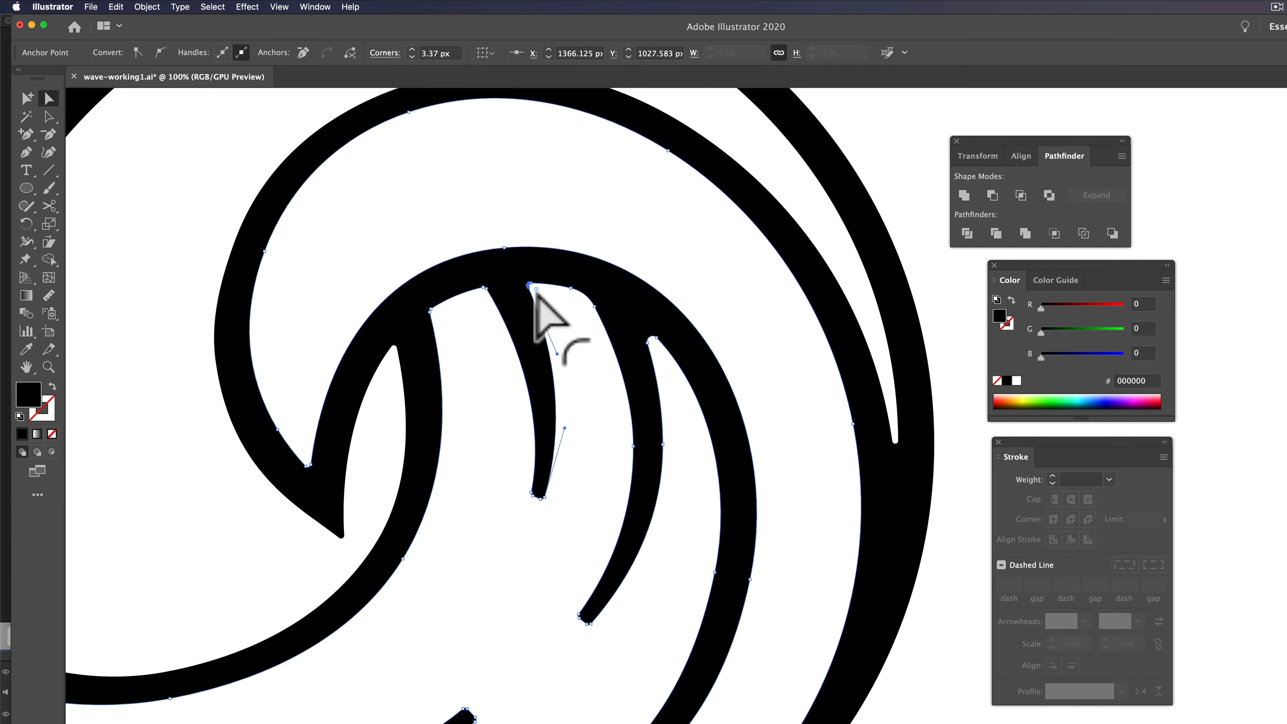
{"action": "left_click_drag", "start_coordinate": [544, 299], "coordinate": [511, 311]}
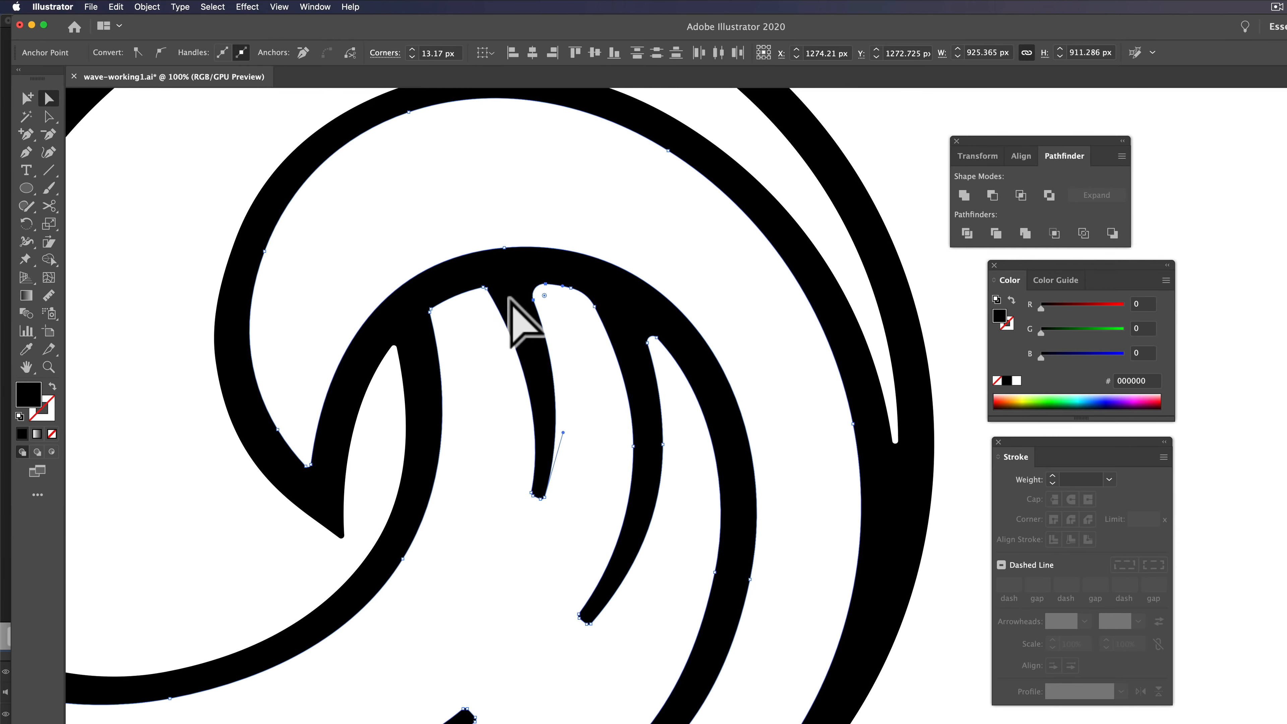
{"action": "left_click", "coordinate": [589, 351]}
{"action": "left_click", "coordinate": [486, 293]}
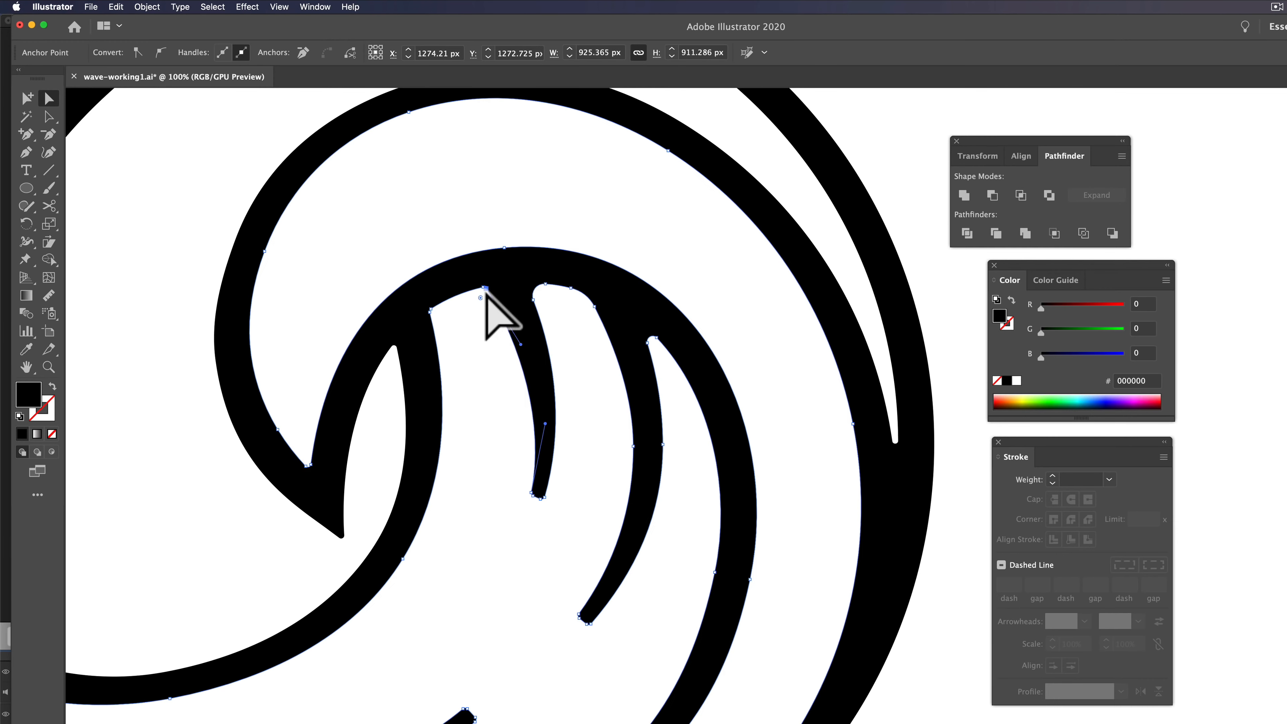
{"action": "left_click", "coordinate": [485, 289]}
{"action": "left_click_drag", "start_coordinate": [475, 312], "coordinate": [474, 313]}
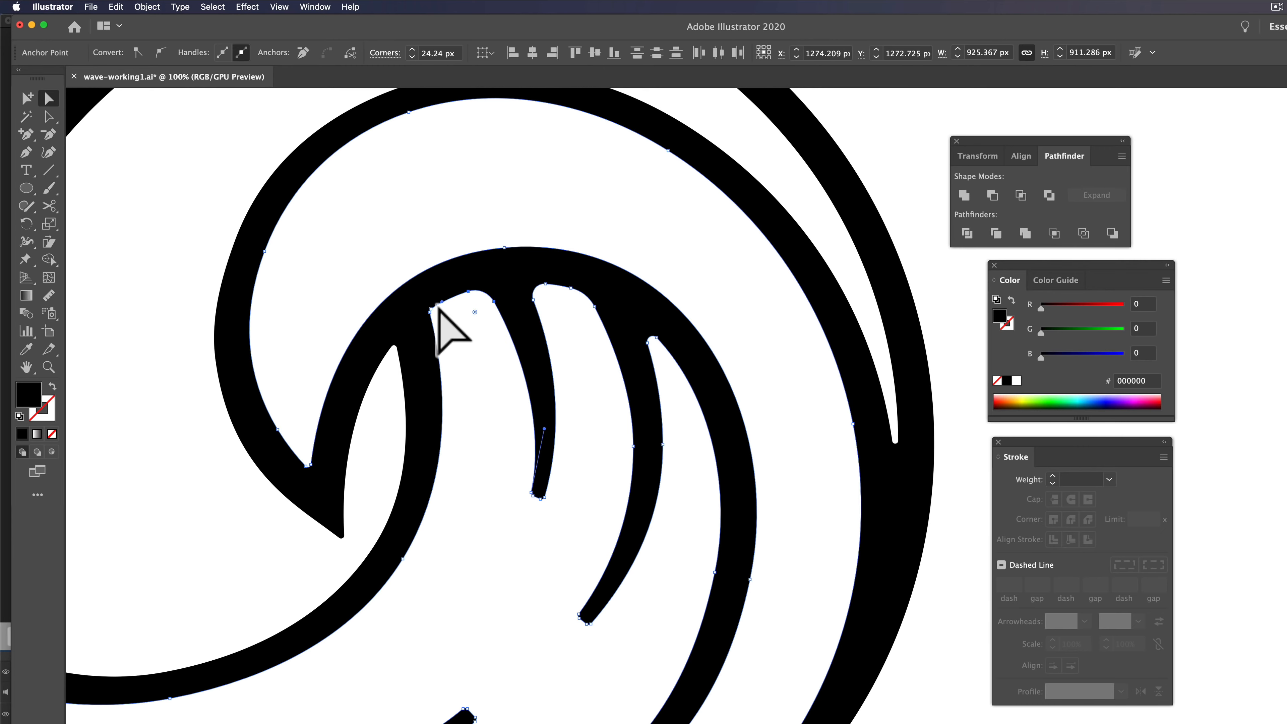
Step: Increase the rounding of the corner where the inner wave curve meets the underside of the crest, facing the short hanging arc
{"action": "left_click", "coordinate": [431, 310]}
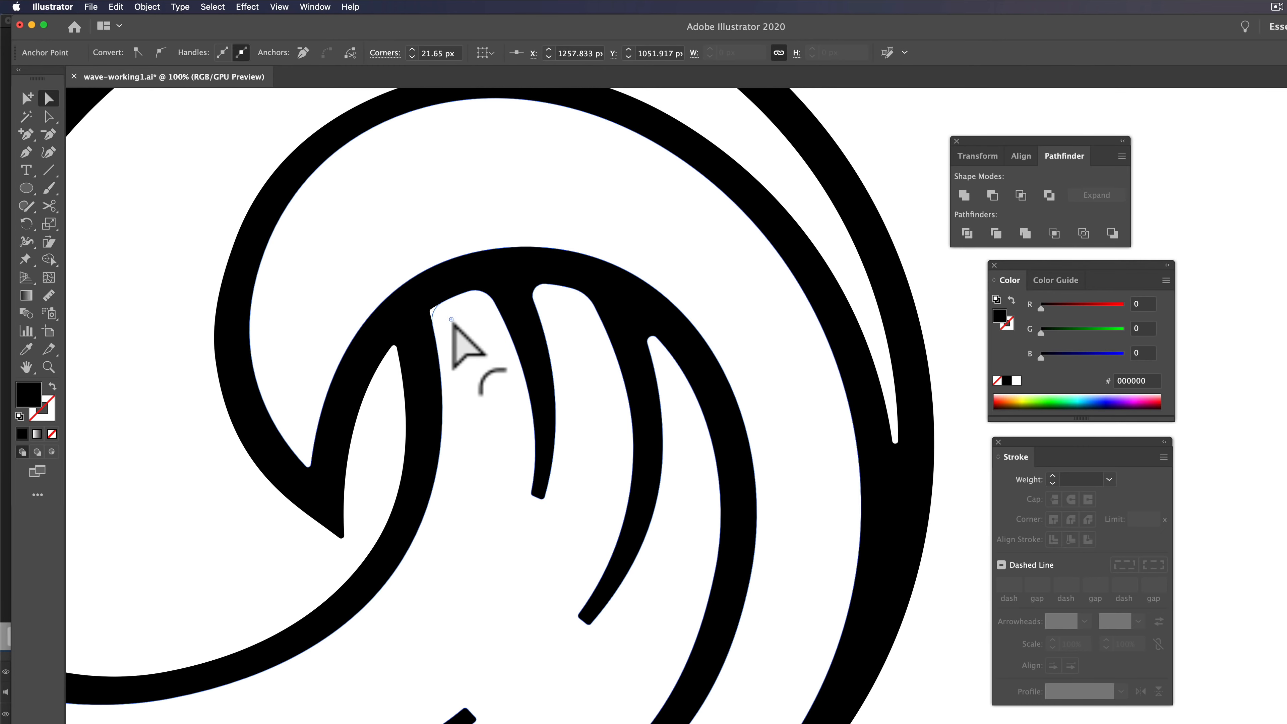
{"action": "left_click_drag", "start_coordinate": [457, 324], "coordinate": [459, 325]}
{"action": "key", "text": "super+shift+a"}
{"action": "scroll", "coordinate": [628, 345], "scroll_direction": "down", "scroll_amount": 2}
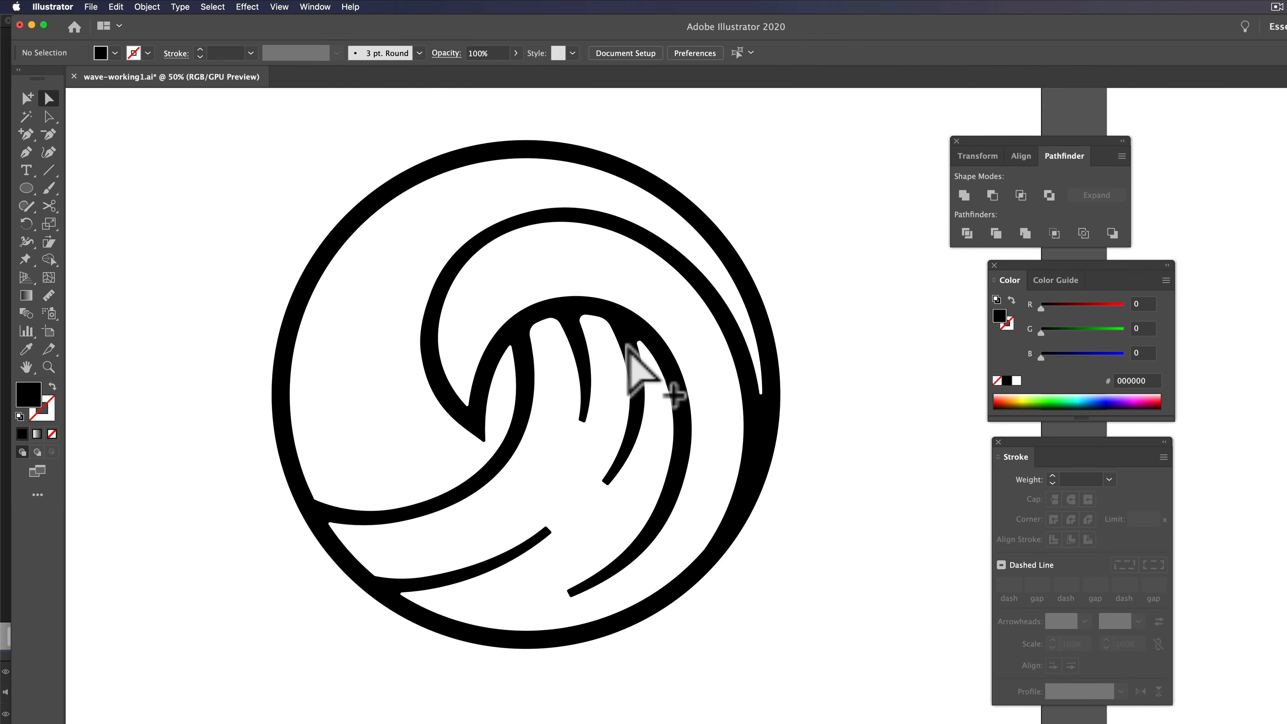
Step: Increase the rounding of the wave's pointed tip, the notch just above it, and the peak of the narrow opening beside it
{"action": "scroll", "coordinate": [501, 360], "scroll_direction": "up", "scroll_amount": 2}
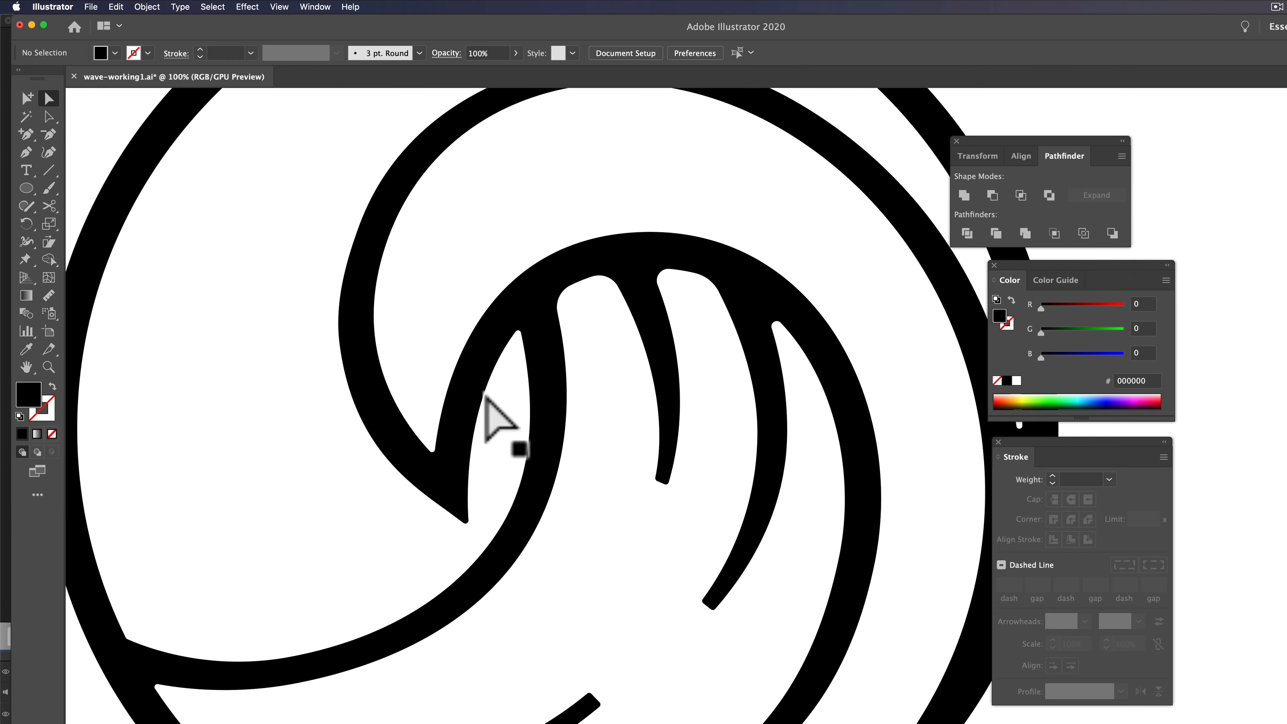
{"action": "left_click", "coordinate": [469, 524]}
{"action": "left_click_drag", "start_coordinate": [463, 516], "coordinate": [459, 511]}
{"action": "left_click", "coordinate": [431, 451]}
{"action": "left_click_drag", "start_coordinate": [431, 446], "coordinate": [430, 439]}
{"action": "left_click", "coordinate": [491, 370]}
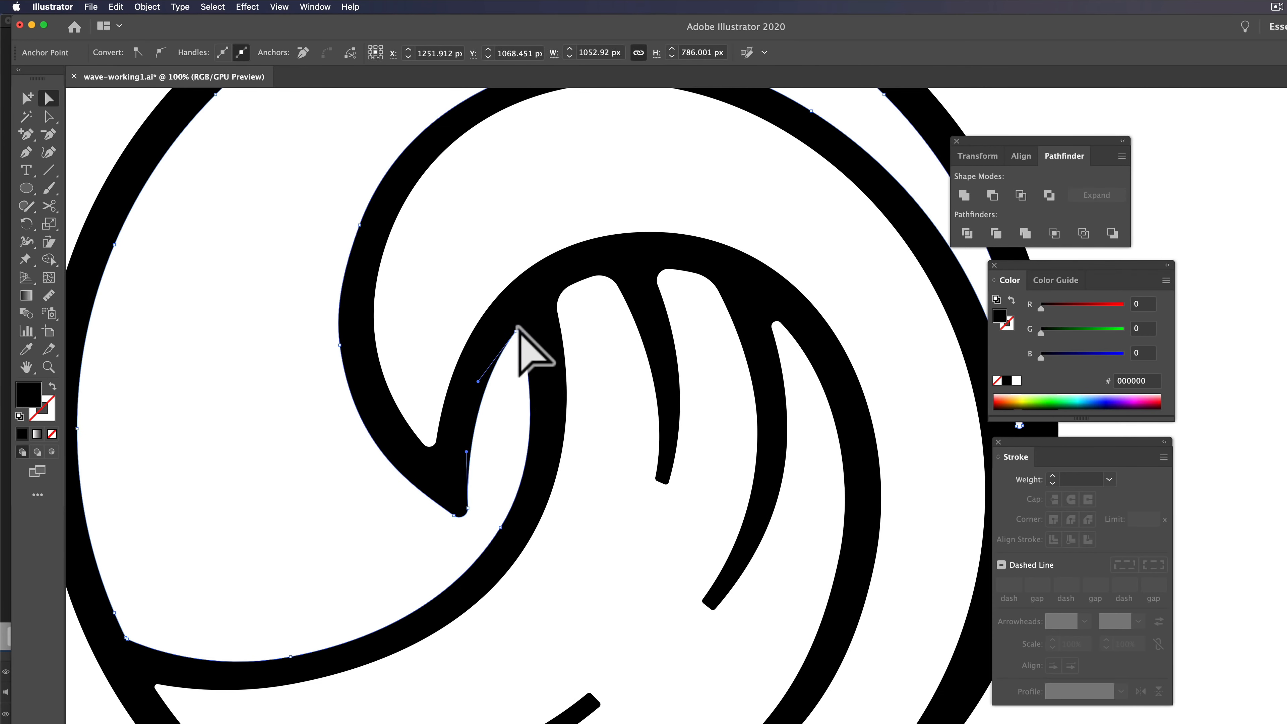
{"action": "left_click", "coordinate": [518, 329]}
{"action": "left_click_drag", "start_coordinate": [518, 336], "coordinate": [517, 345]}
{"action": "key", "text": "super+shift+a"}
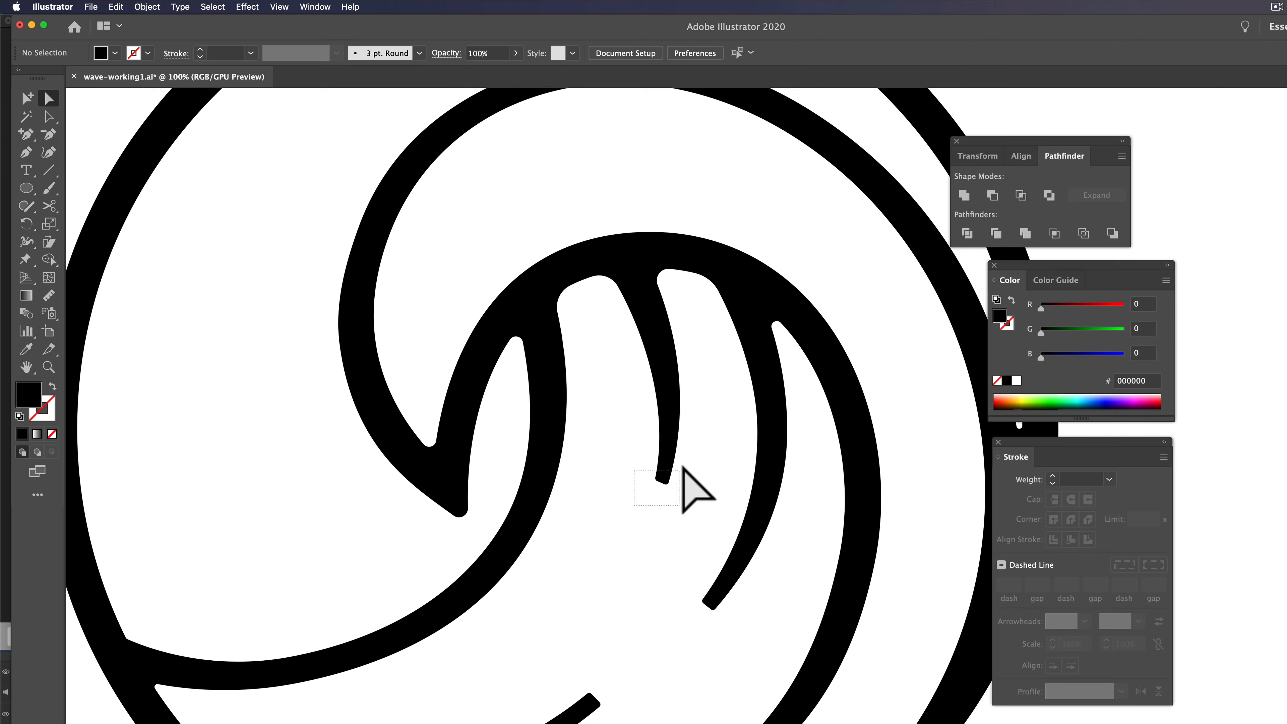
Step: Fully round the free ends of the two hanging arcs and the two lower wave lines, using 7.97 px on the short arc and 9.91 px on the lower-left line
{"action": "mouse_move", "coordinate": [683, 467]}
{"action": "left_mouse_down"}
{"action": "mouse_move", "coordinate": [667, 477]}
{"action": "mouse_move", "coordinate": [674, 449]}
{"action": "left_mouse_up"}
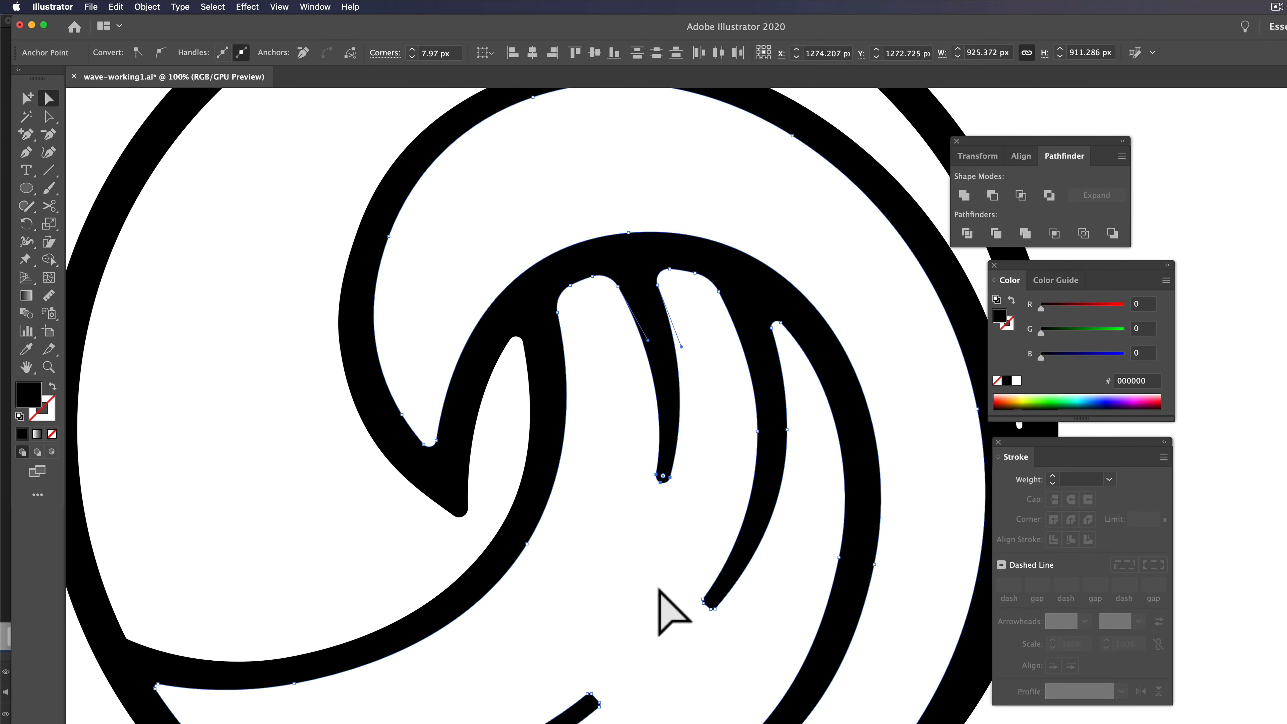
{"action": "left_click_drag", "start_coordinate": [714, 601], "coordinate": [733, 569]}
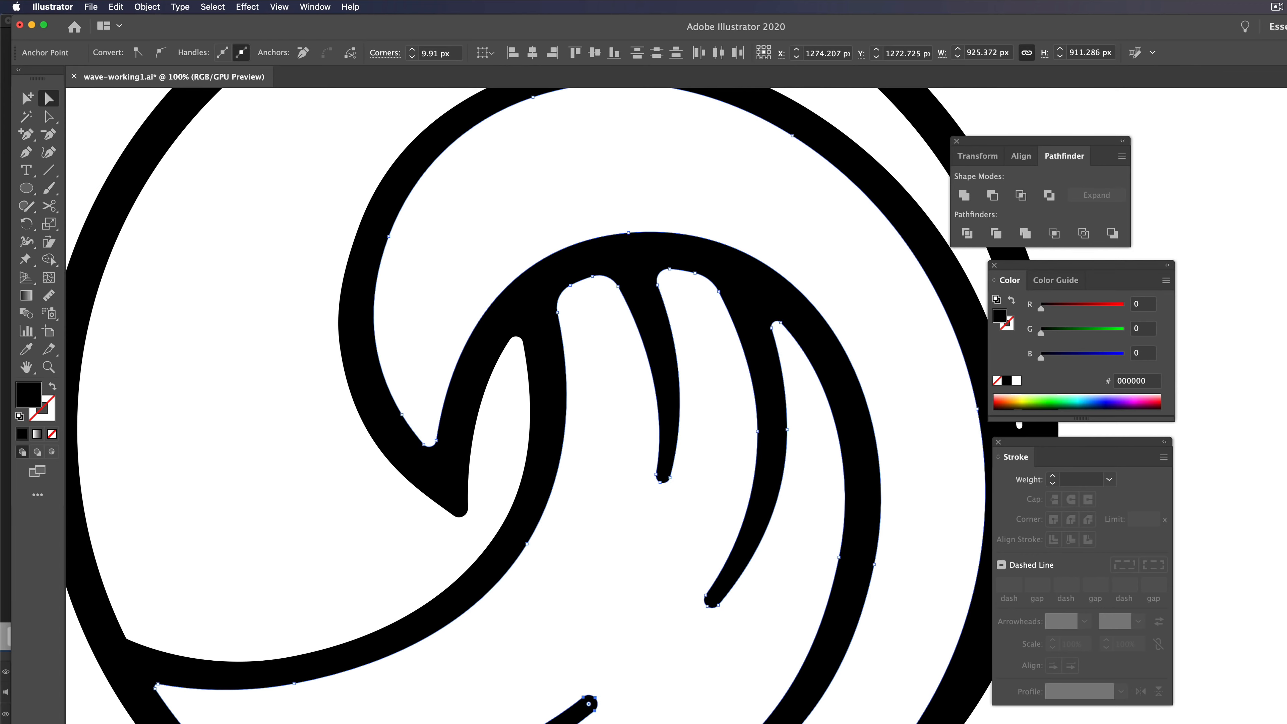
{"action": "left_click", "coordinate": [629, 702]}
{"action": "left_click_drag", "start_coordinate": [629, 702], "coordinate": [657, 465]}
{"action": "mouse_move", "coordinate": [644, 609]}
{"action": "left_mouse_down"}
{"action": "mouse_move", "coordinate": [691, 558]}
{"action": "mouse_move", "coordinate": [717, 555]}
{"action": "left_mouse_up"}
Step: Increase the rounding of the corners where the two lower-left wave lines join the ring's inner edge
{"action": "left_click", "coordinate": [353, 605]}
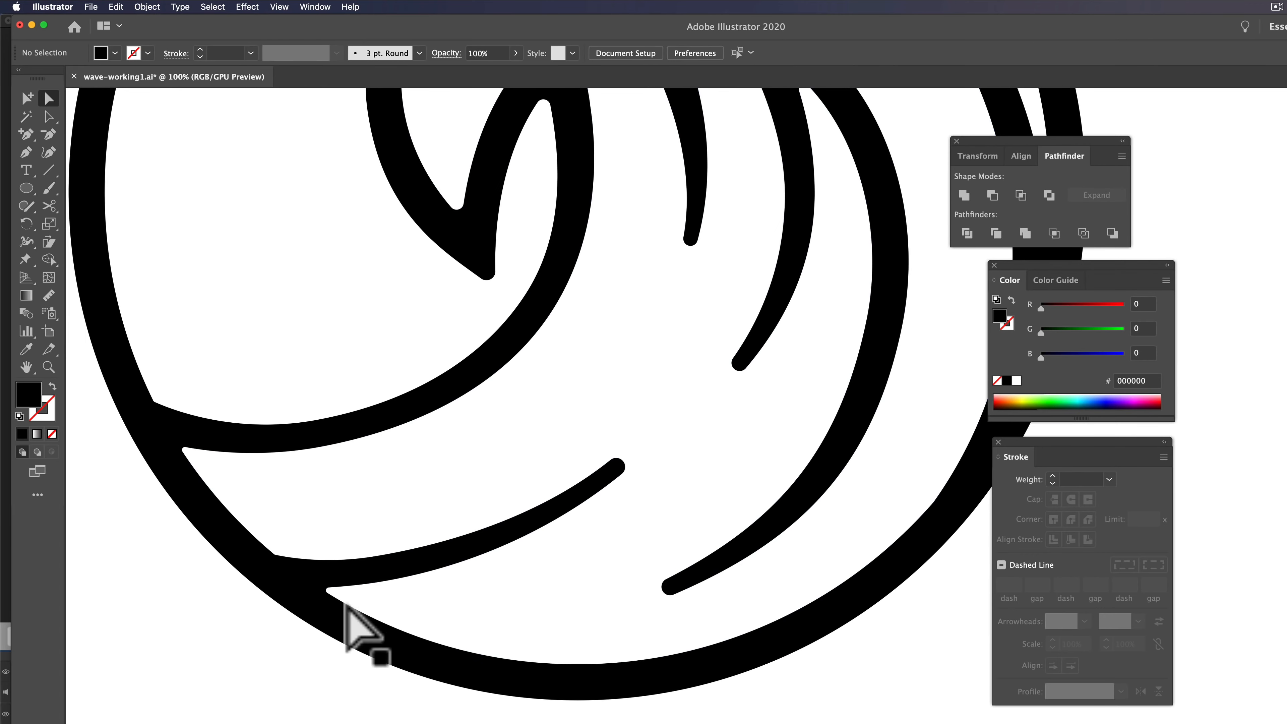
{"action": "left_click", "coordinate": [346, 606]}
{"action": "left_click", "coordinate": [328, 590]}
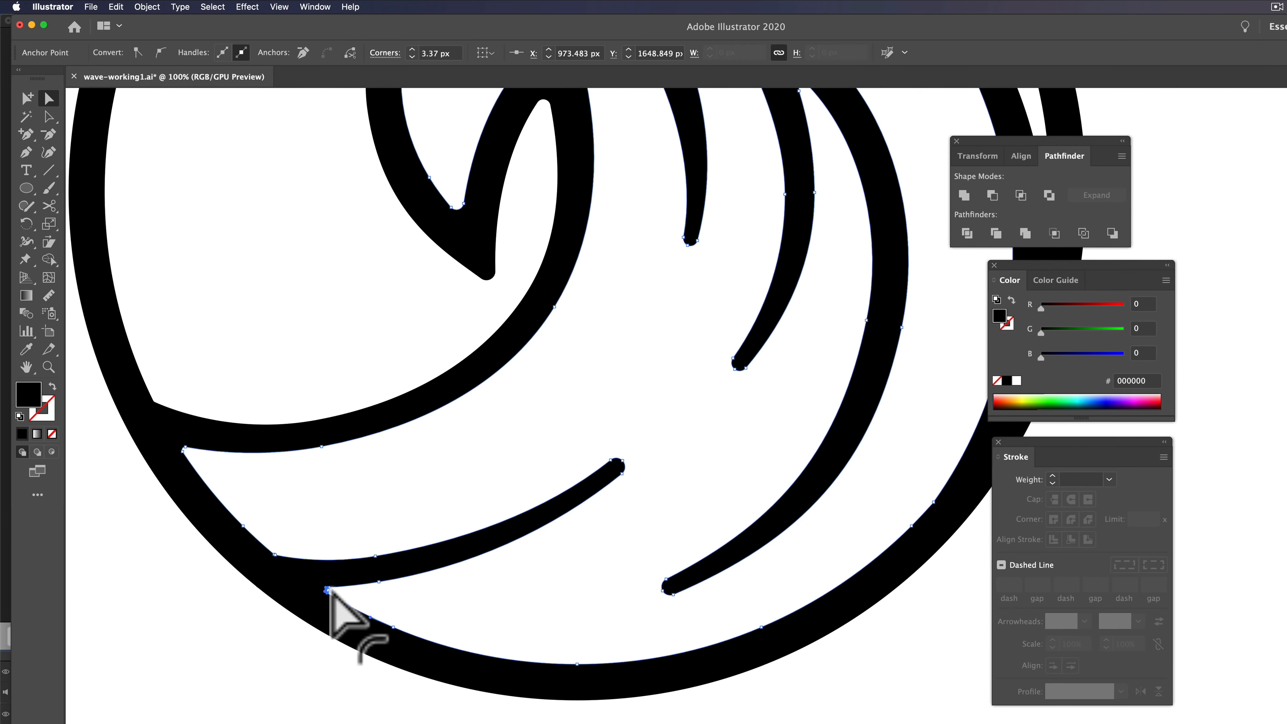
{"action": "left_click_drag", "start_coordinate": [330, 592], "coordinate": [297, 505]}
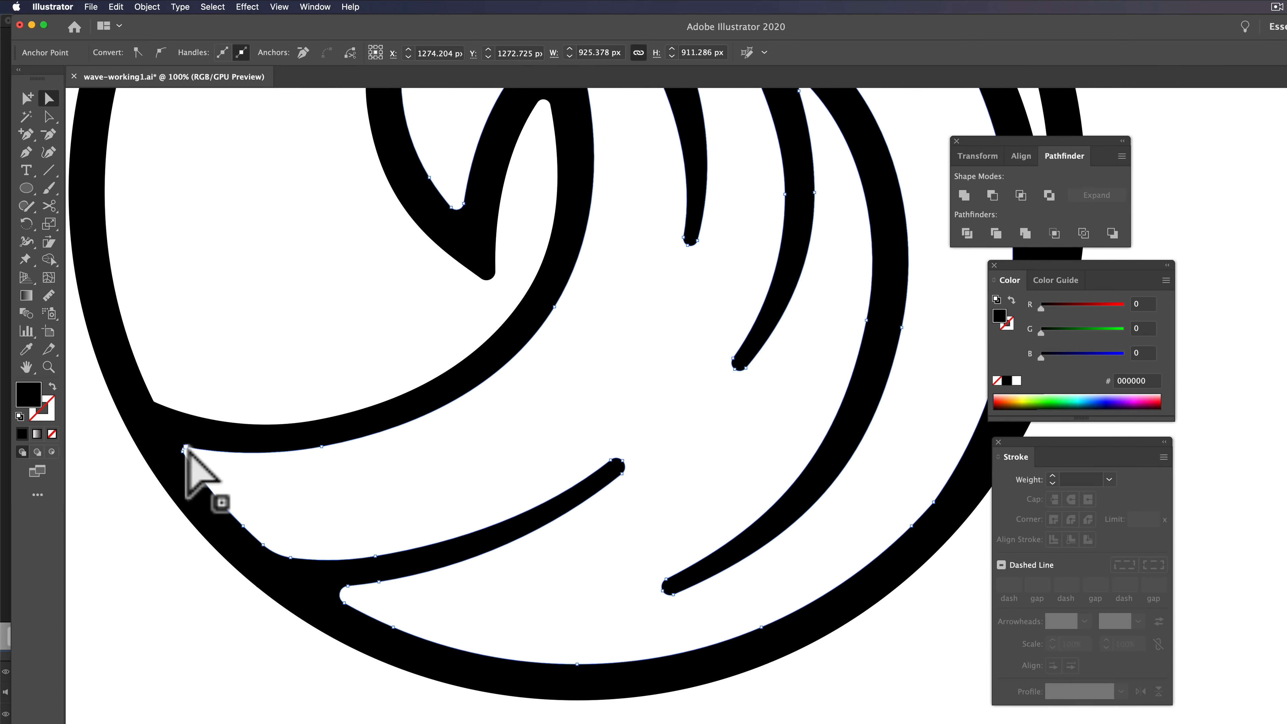
{"action": "left_click", "coordinate": [154, 401]}
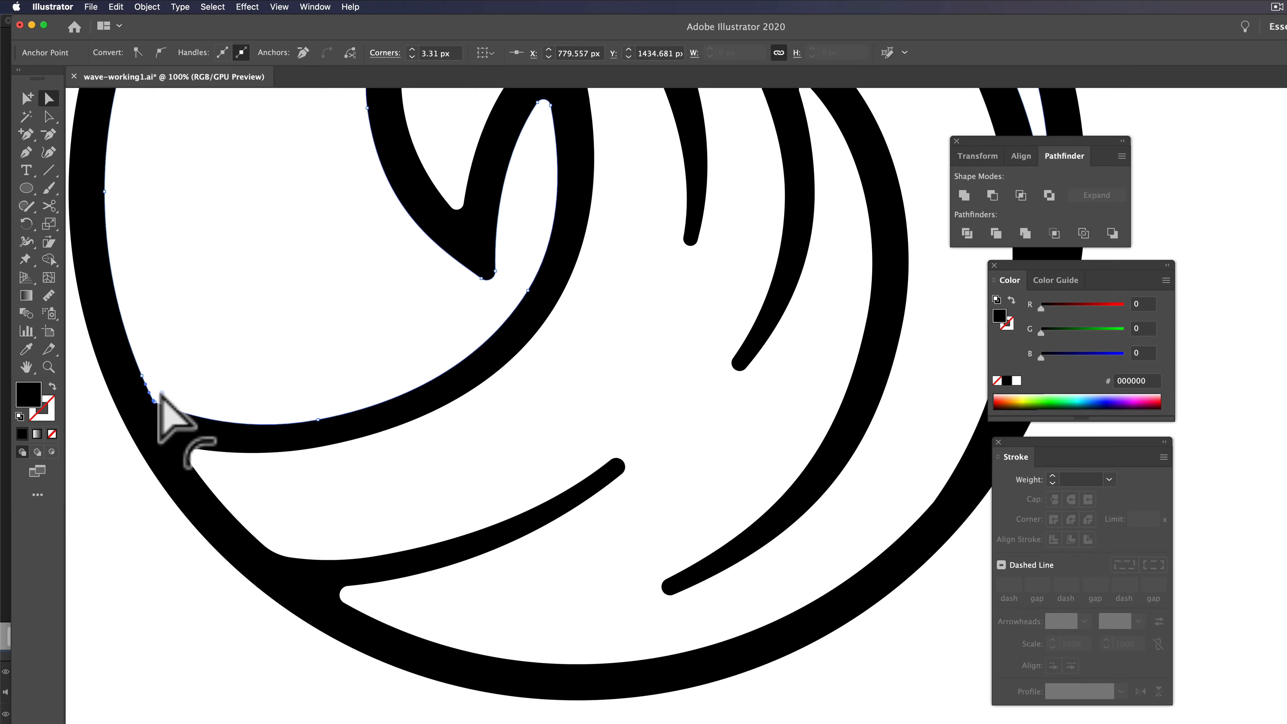